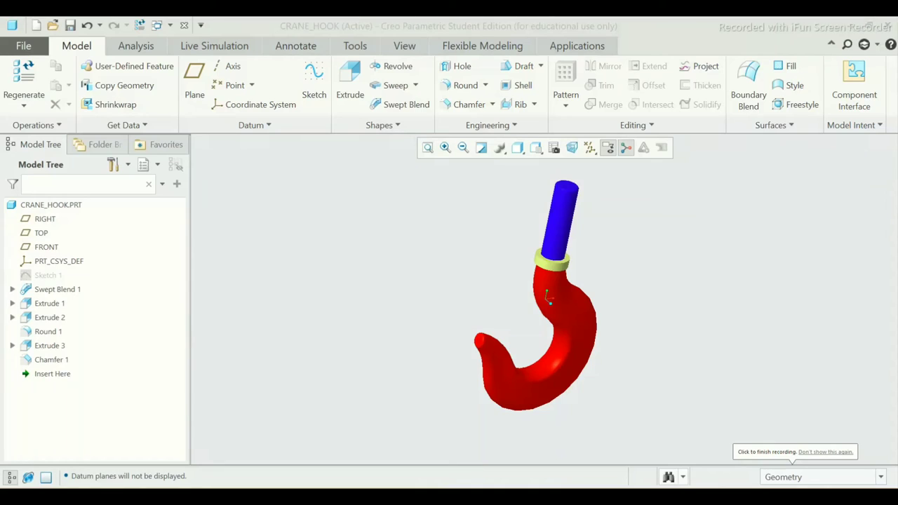
# Orbit and zoom around the finished crane hook to inspect it from several angles.
pyautogui.moveTo(548, 302); pyautogui.dragTo(568, 302, button='middle')
pyautogui.scroll(-2, 642, 312)
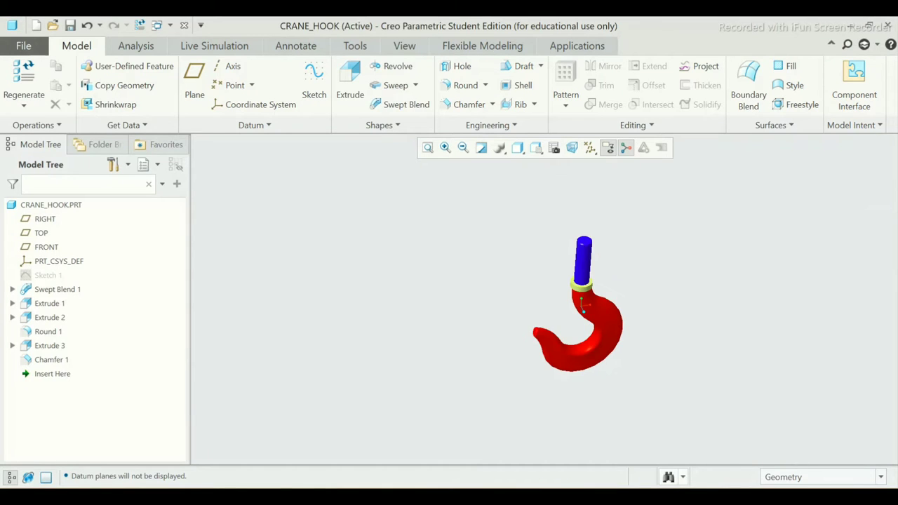
pyautogui.scroll(-1, 641, 312)
pyautogui.scroll(2, 595, 309)
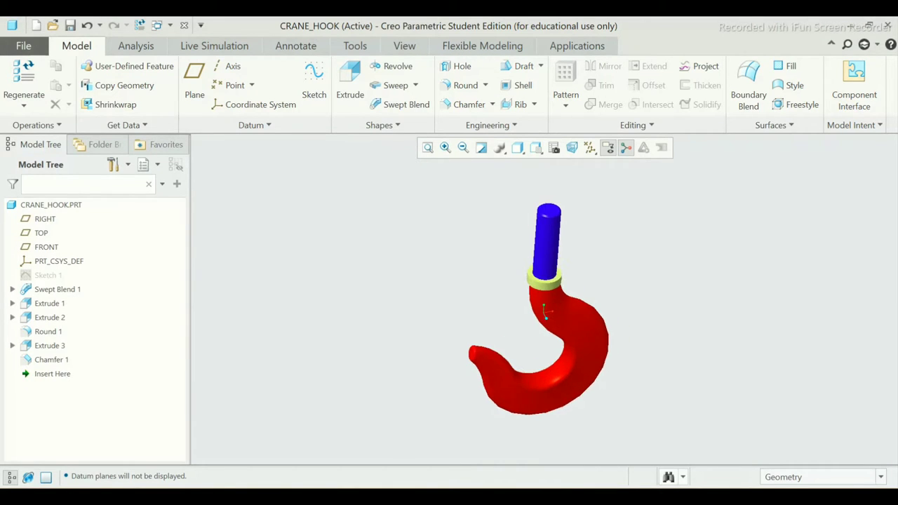
pyautogui.moveTo(561, 309)
pyautogui.mouseDown(button='middle')
pyautogui.moveTo(533, 315)
pyautogui.moveTo(583, 316)
pyautogui.moveTo(583, 344)
pyautogui.moveTo(554, 295)
pyautogui.moveTo(618, 294)
pyautogui.mouseUp(button='middle')
pyautogui.scroll(2, 519, 316)
pyautogui.moveTo(519, 316); pyautogui.dragTo(530, 312, button='middle')
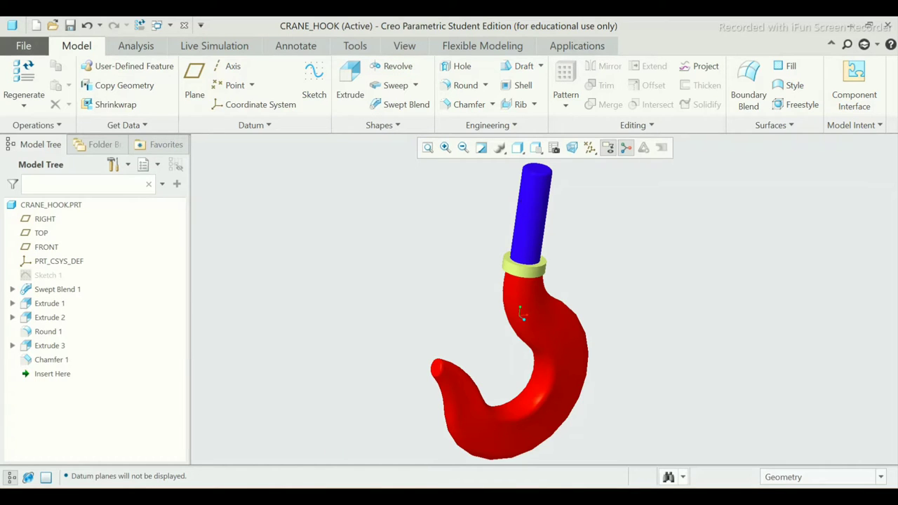
pyautogui.moveTo(521, 316); pyautogui.dragTo(520, 315, button='middle')
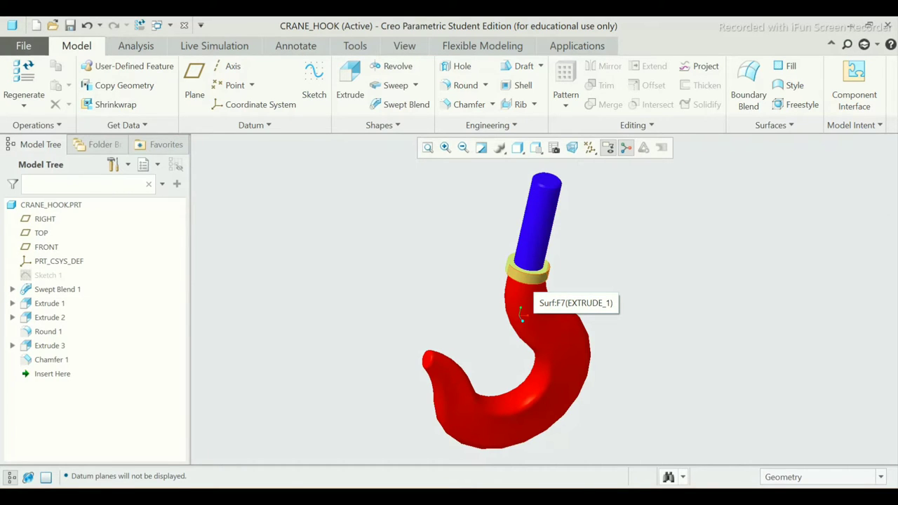
pyautogui.moveTo(520, 313); pyautogui.dragTo(537, 296, button='middle')
pyautogui.scroll(-2, 520, 314)
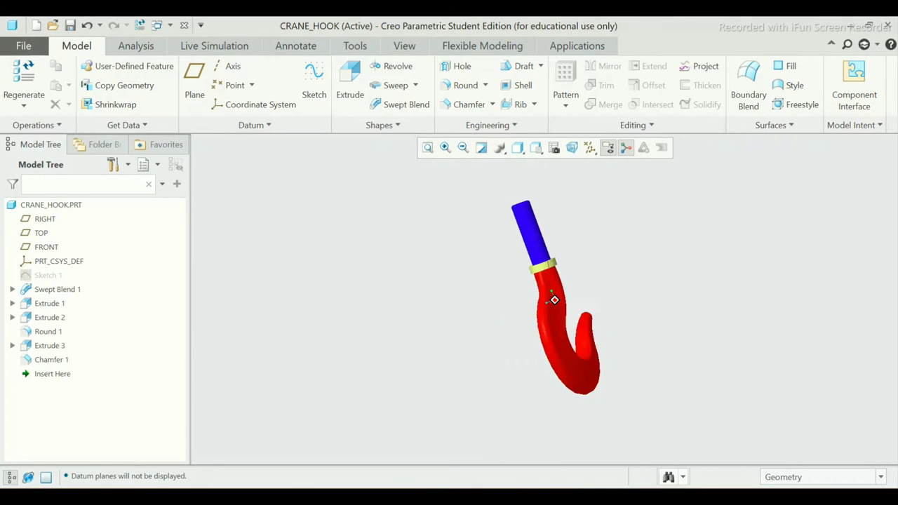
pyautogui.scroll(2, 537, 296)
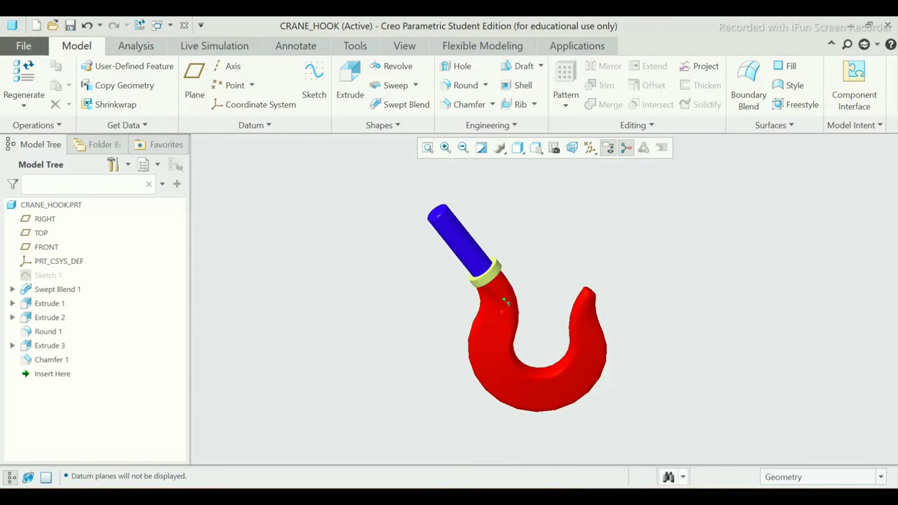
pyautogui.scroll(2, 467, 315)
pyautogui.moveTo(467, 315); pyautogui.dragTo(442, 298, button='middle')
pyautogui.scroll(-3, 468, 315)
pyautogui.scroll(2, 449, 298)
pyautogui.scroll(-1, 441, 295)
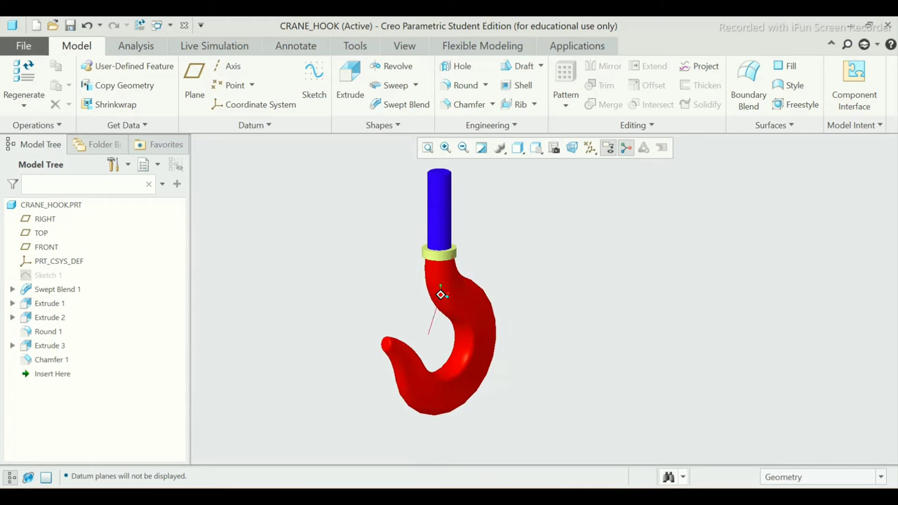
# Close the CRANE_HOOK part and start a new solid part without the default template.
pyautogui.click(184, 25)
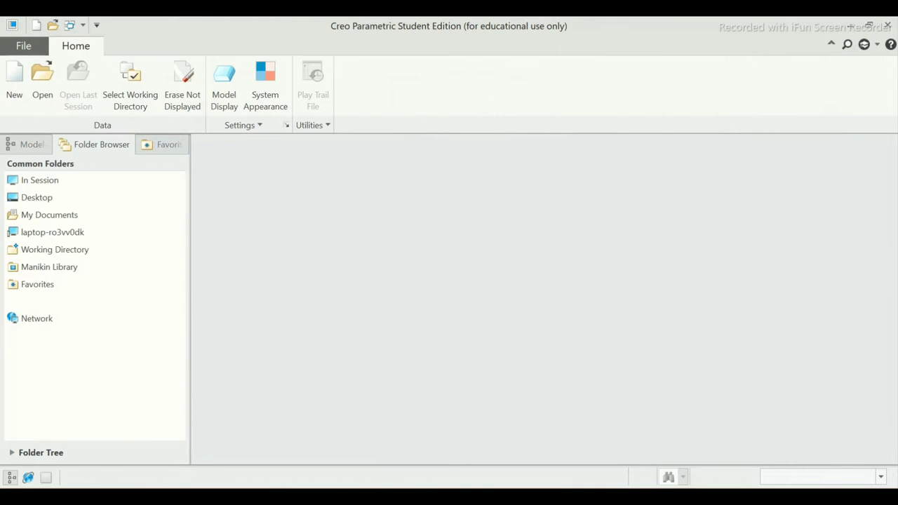
pyautogui.click(14, 84)
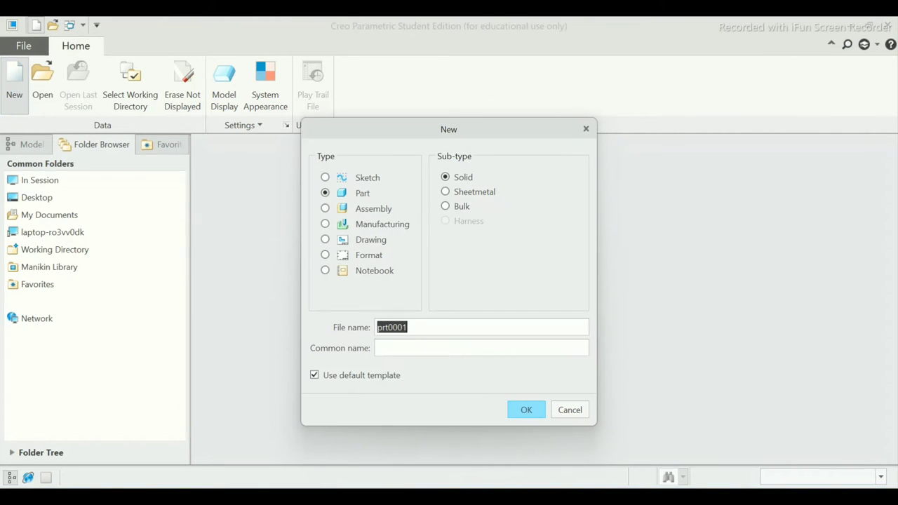
pyautogui.click(314, 375)
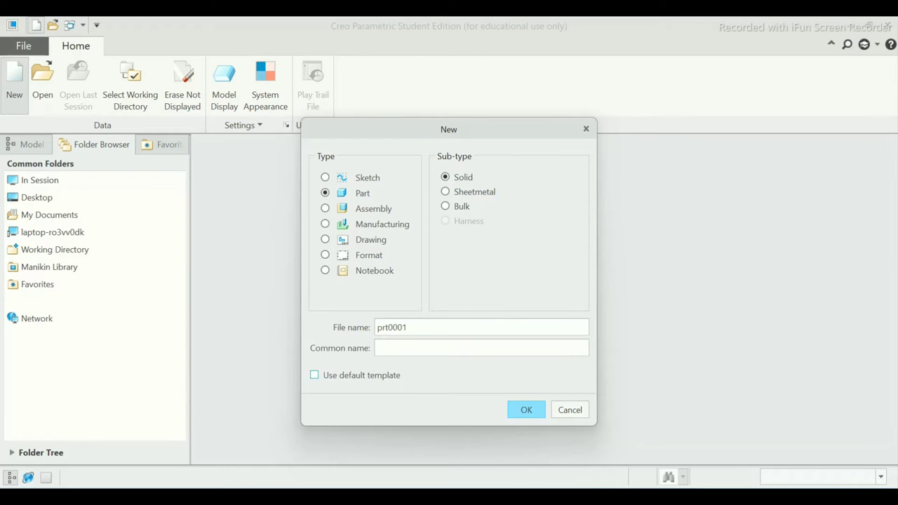
# Name the part hook, since crane_hook is taken, and create it from mmns_part_solid.
pyautogui.doubleClick(392, 327)
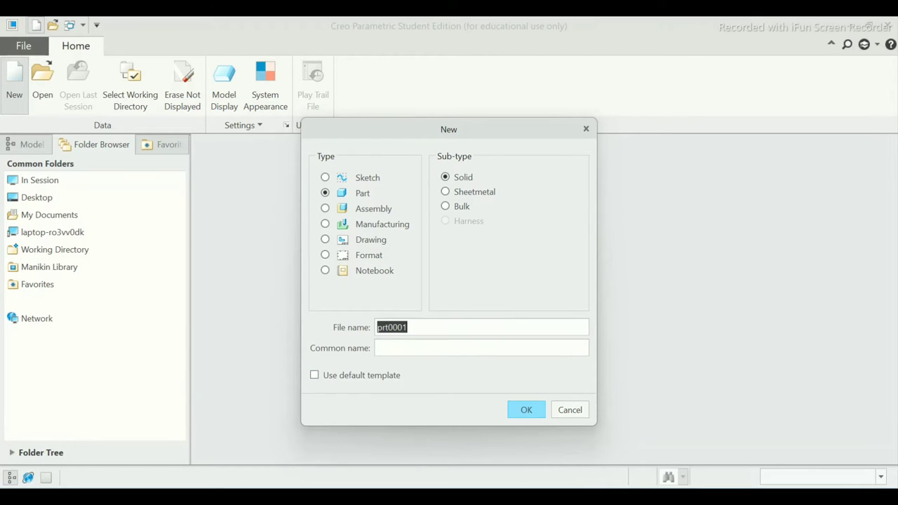
pyautogui.write('crane')
pyautogui.write('_')
pyautogui.write('hook')
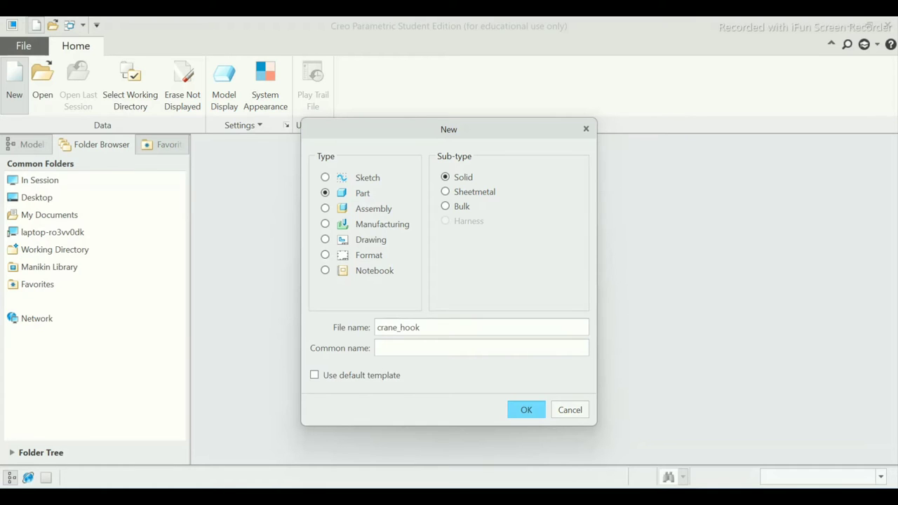
pyautogui.press('Return')
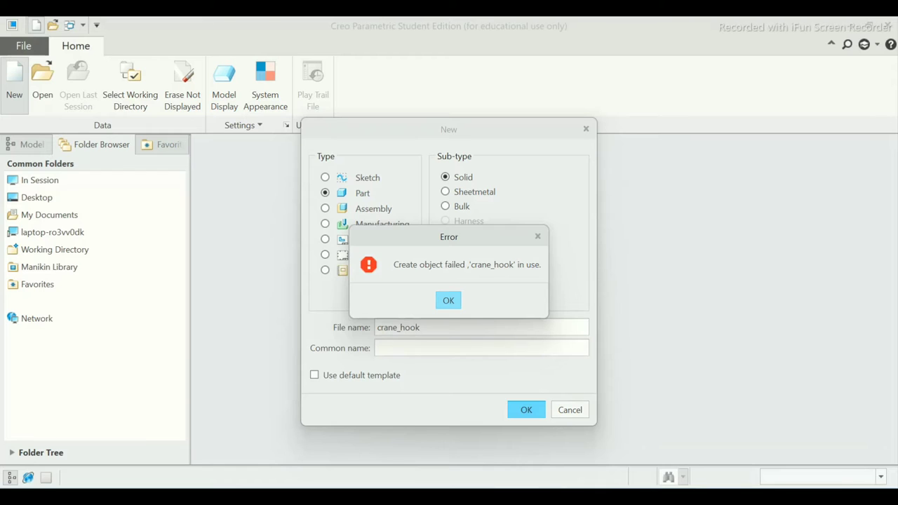
pyautogui.press('Return')
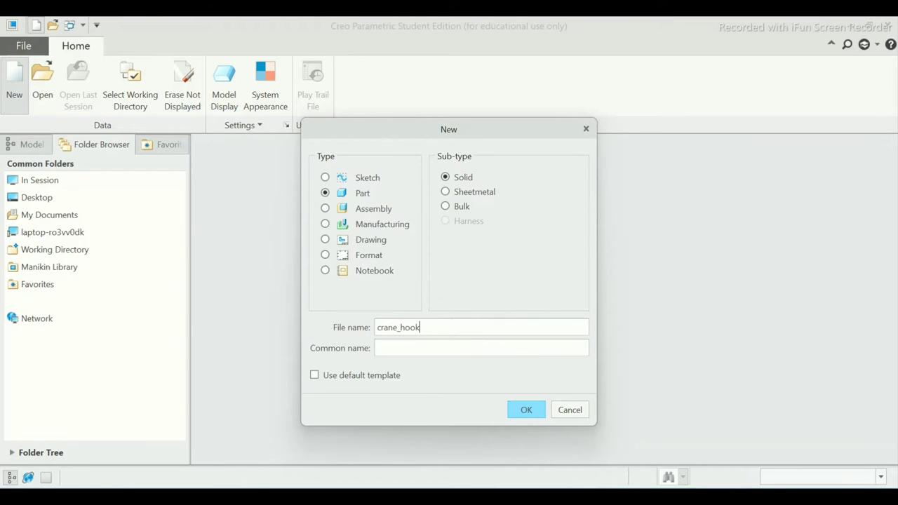
pyautogui.press('BackSpace')
pyautogui.press('BackSpace')
pyautogui.press('BackSpace')
pyautogui.press('BackSpace')
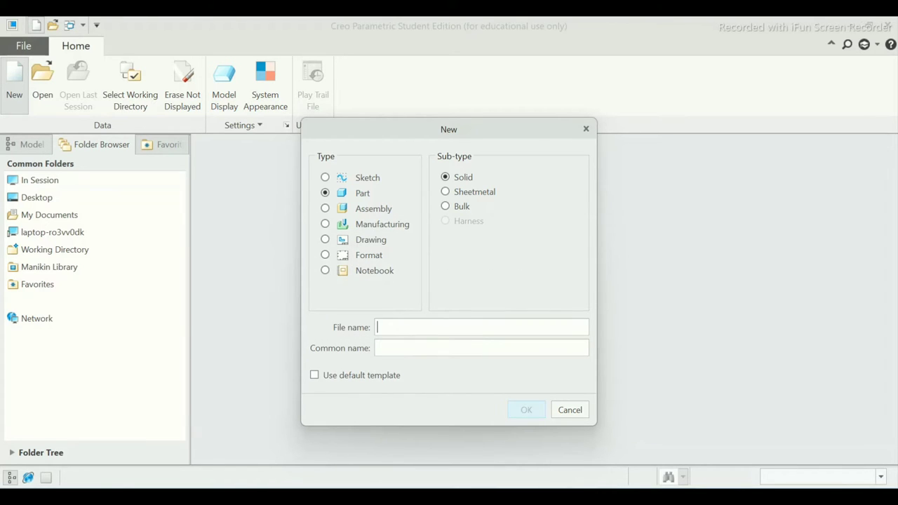
pyautogui.write('hook')
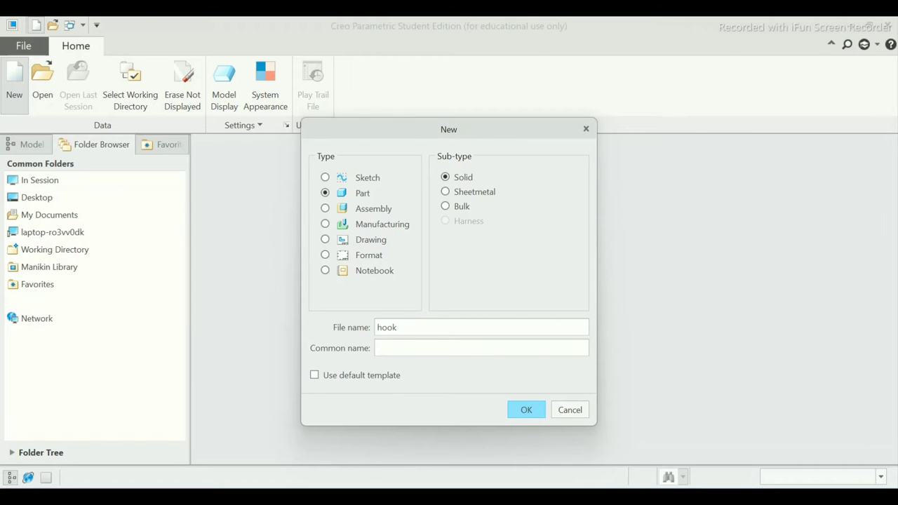
pyautogui.press('Return')
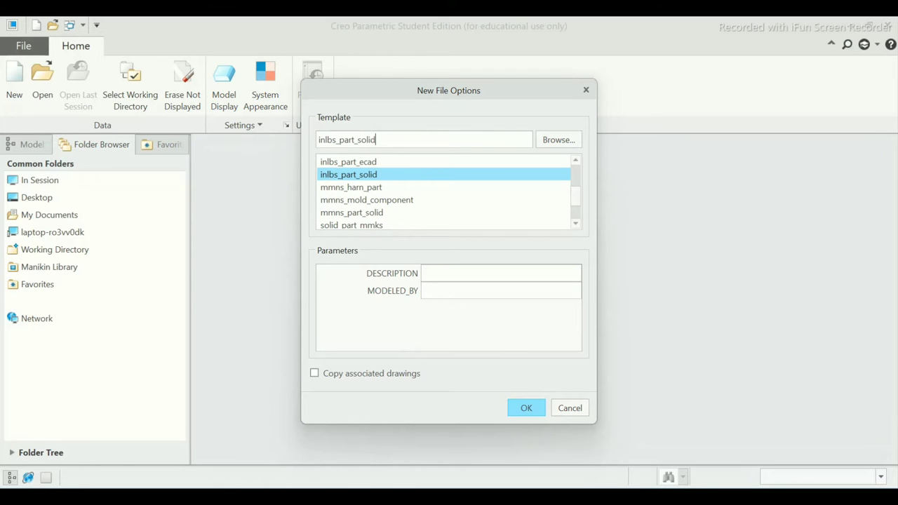
pyautogui.click(351, 212)
pyautogui.press('Return')
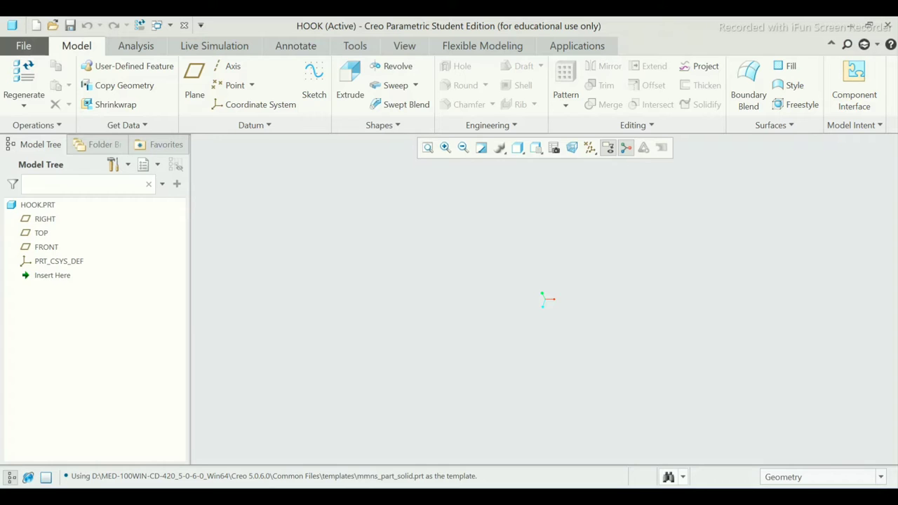
# Turn on datum plane display and start a sketch on the FRONT datum plane.
pyautogui.click(589, 147)
pyautogui.click(620, 165)
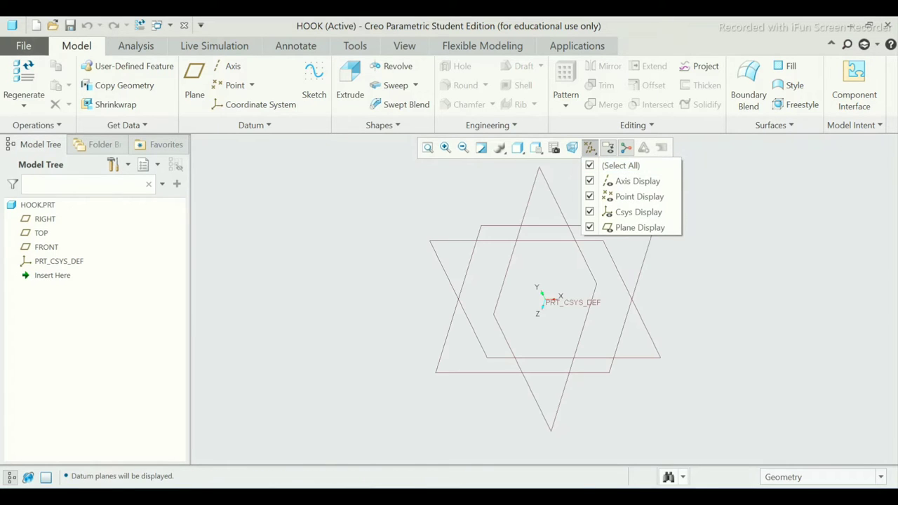
pyautogui.press('Escape')
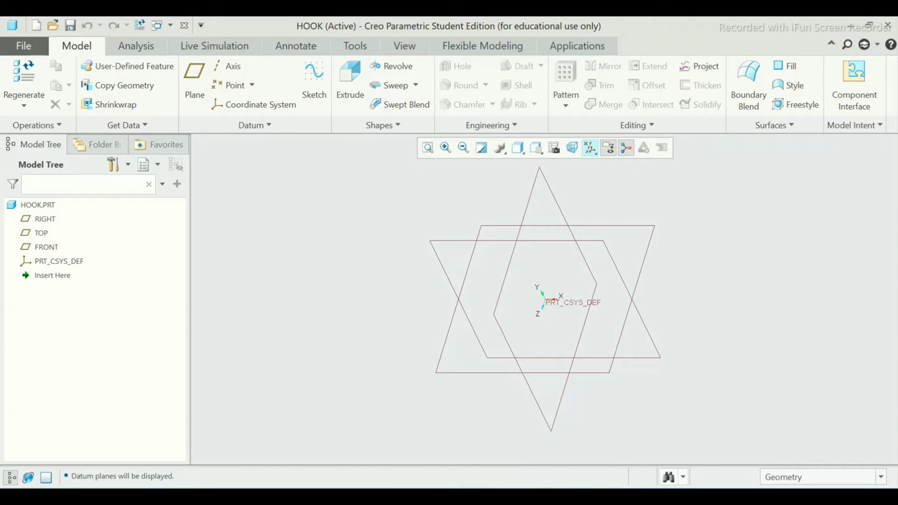
pyautogui.click(46, 247)
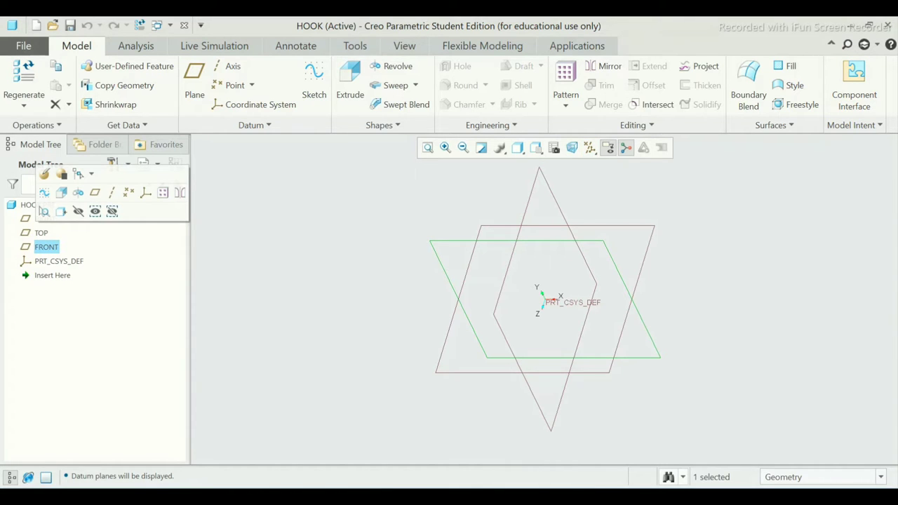
pyautogui.click(314, 77)
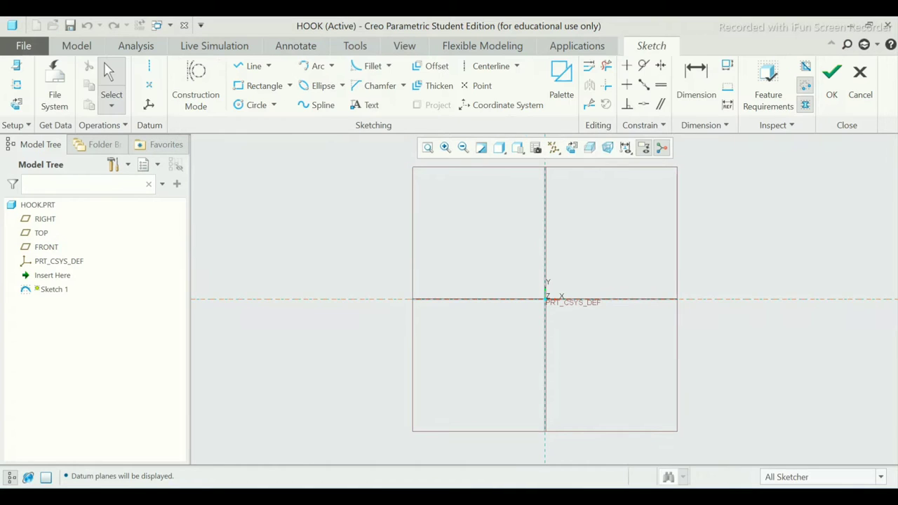
# Draw a circle centred on the sketch origin.
pyautogui.scroll(-2, 731, 287)
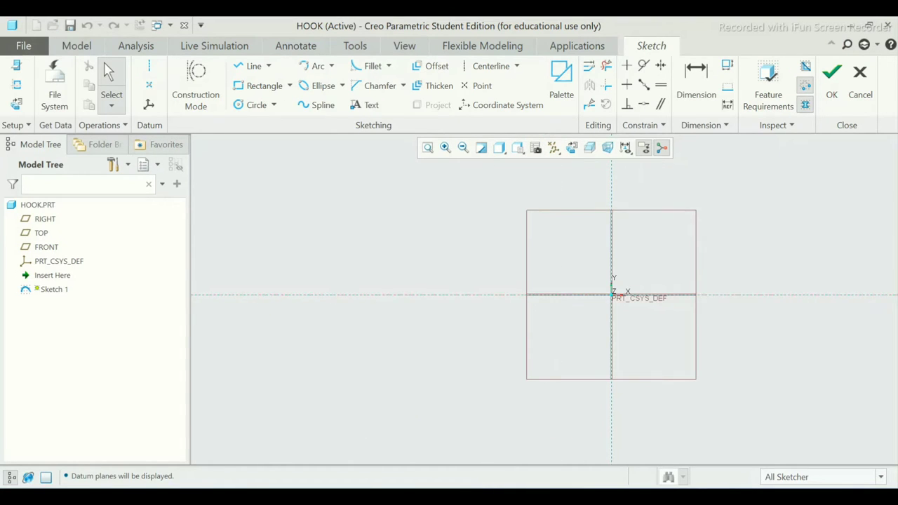
pyautogui.scroll(3, 831, 286)
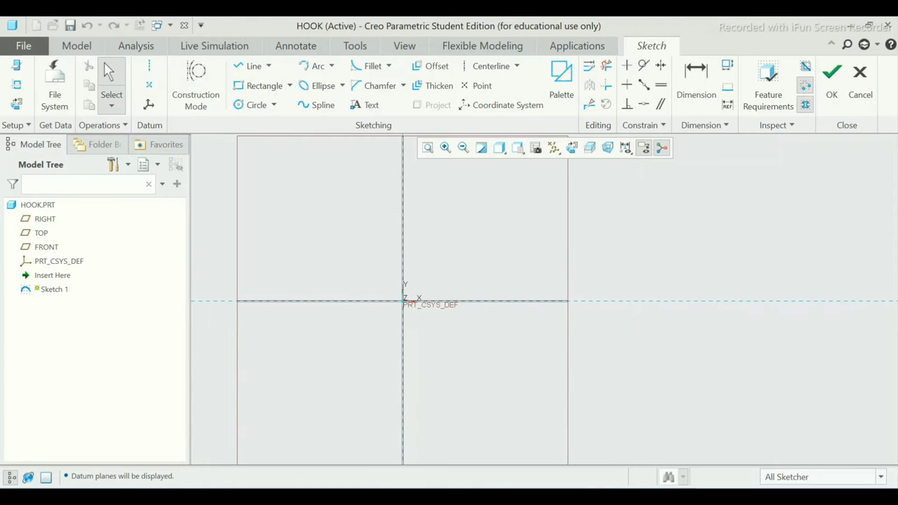
pyautogui.scroll(-3, 522, 315)
pyautogui.scroll(1, 387, 320)
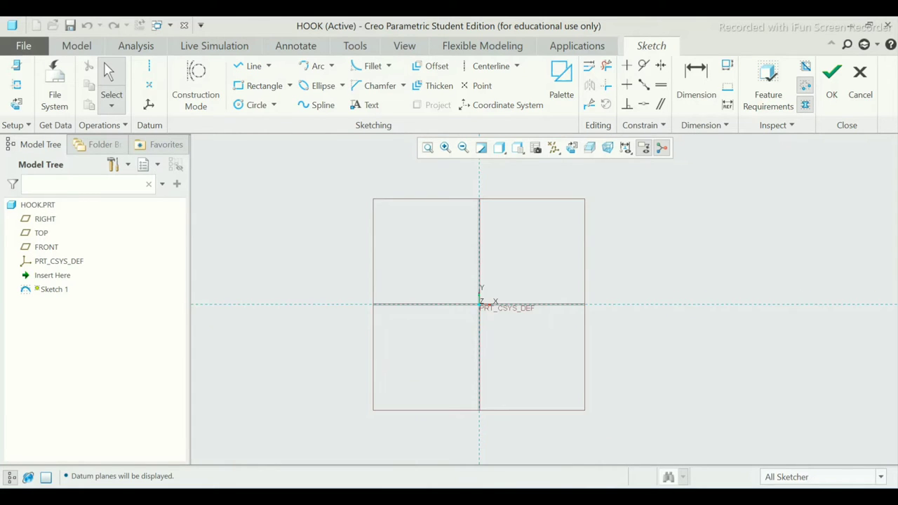
pyautogui.click(251, 105)
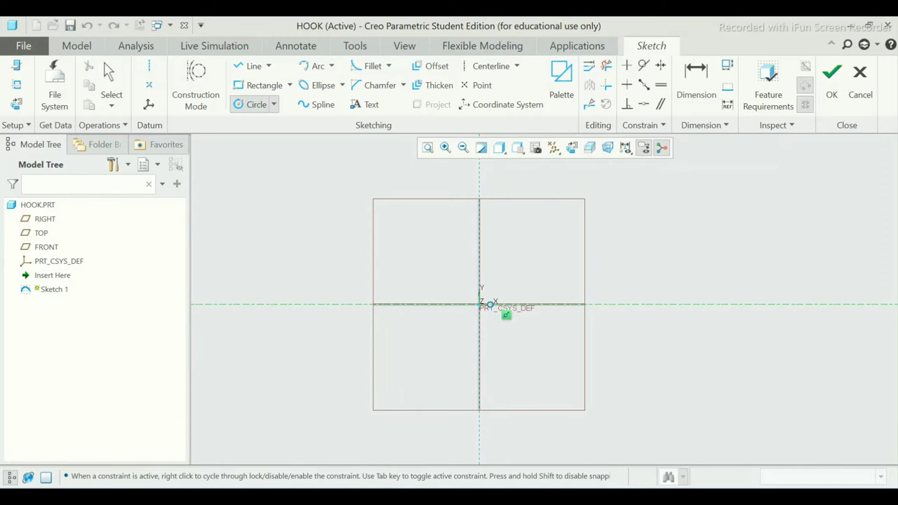
pyautogui.click(480, 305)
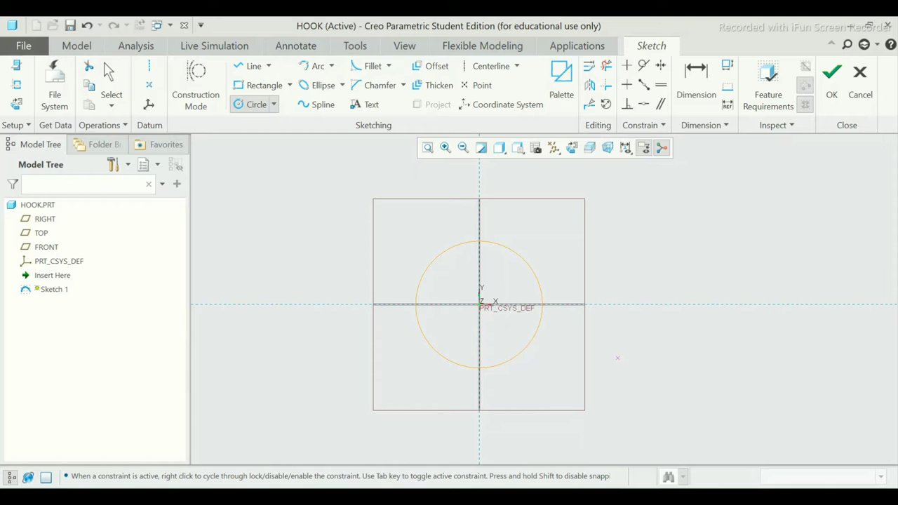
pyautogui.middleClick(618, 358)
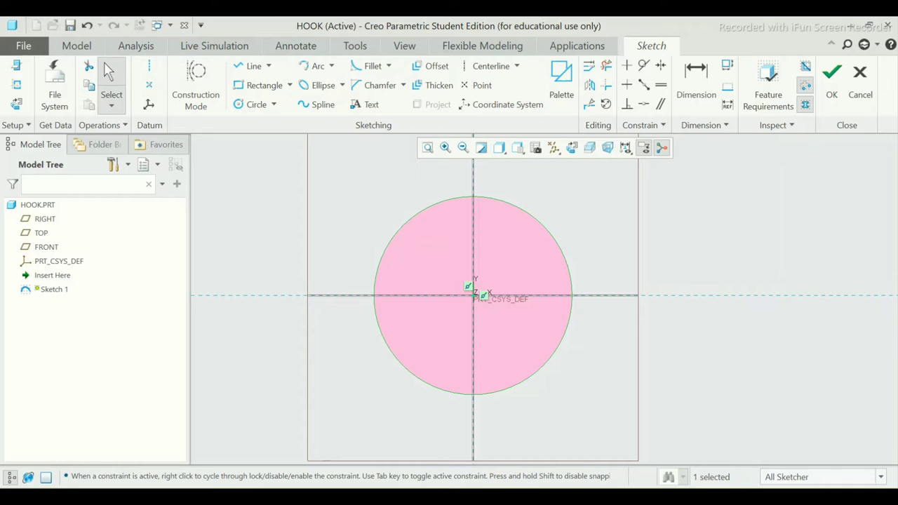
# Add a radius dimension to the circle, accepting its 152.42 value.
pyautogui.click(697, 88)
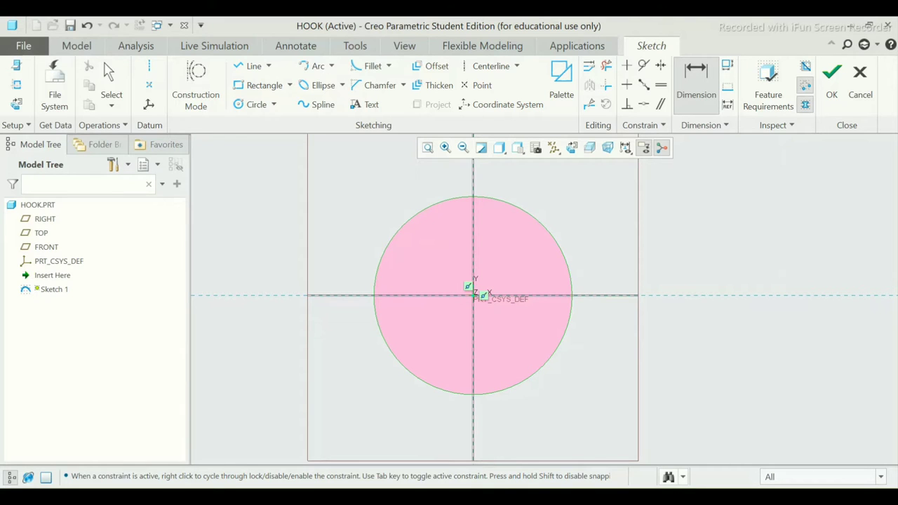
pyautogui.click(563, 248)
pyautogui.middleClick(605, 235)
pyautogui.scroll(-2, 595, 229)
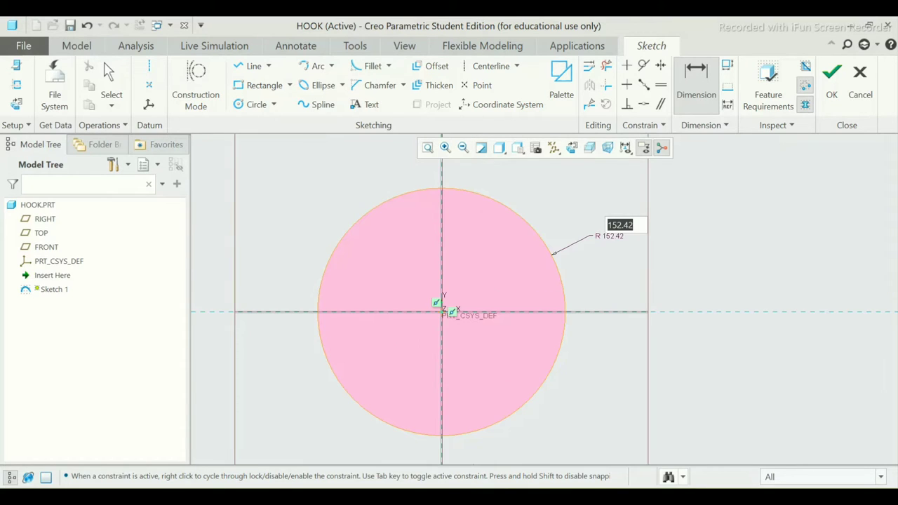
pyautogui.press('Return')
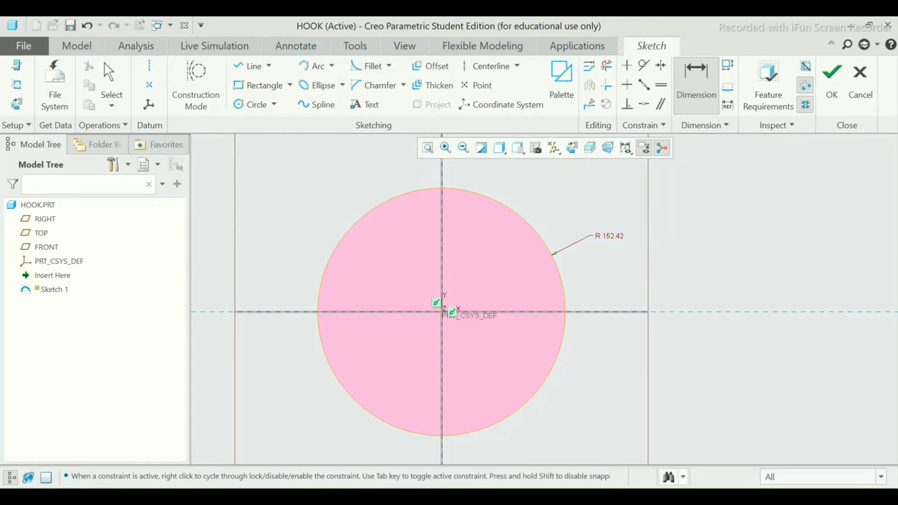
# Change the circle's radius dimension to 62.
pyautogui.doubleClick(609, 236)
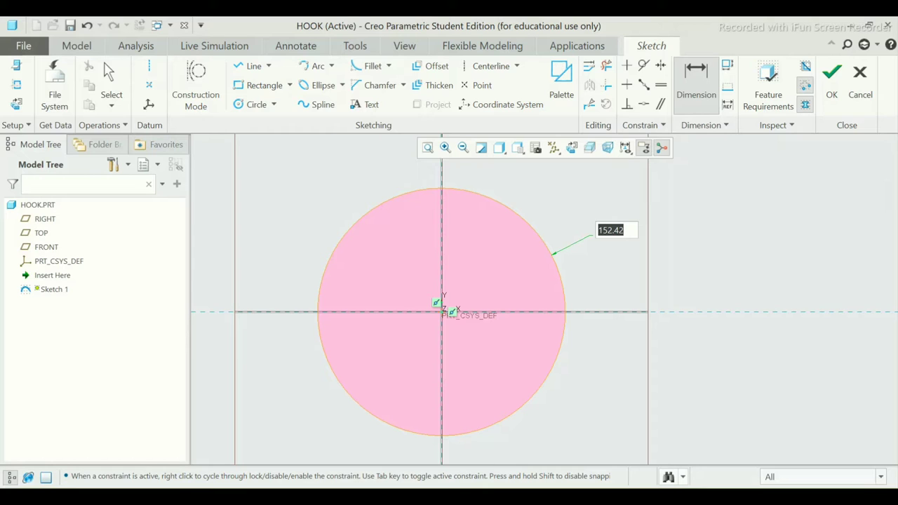
pyautogui.press('BackSpace')
pyautogui.write('62')
pyautogui.press('Return')
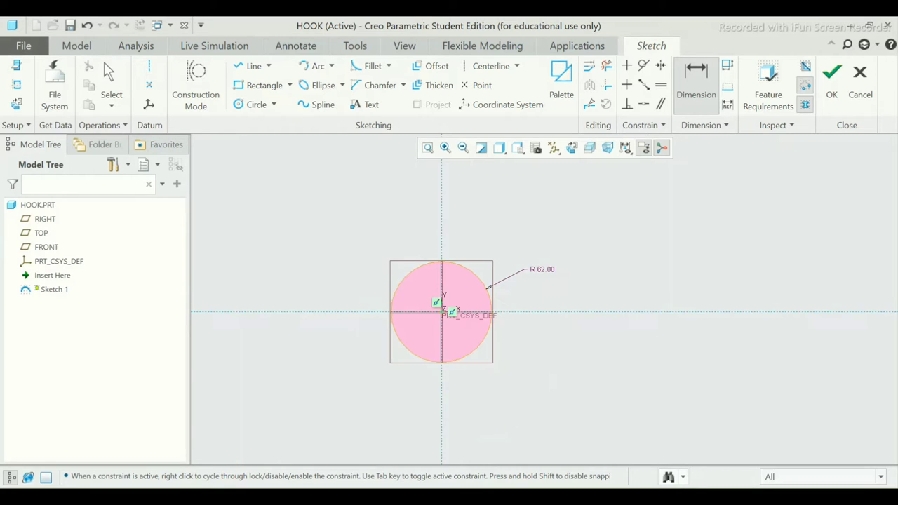
pyautogui.scroll(1, 410, 312)
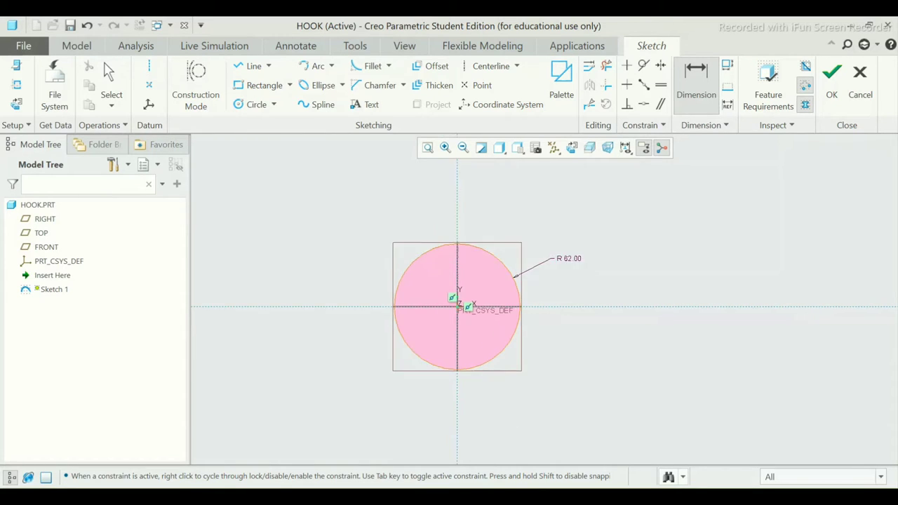
pyautogui.scroll(-1, 411, 312)
pyautogui.scroll(1, 411, 311)
pyautogui.scroll(1, 401, 316)
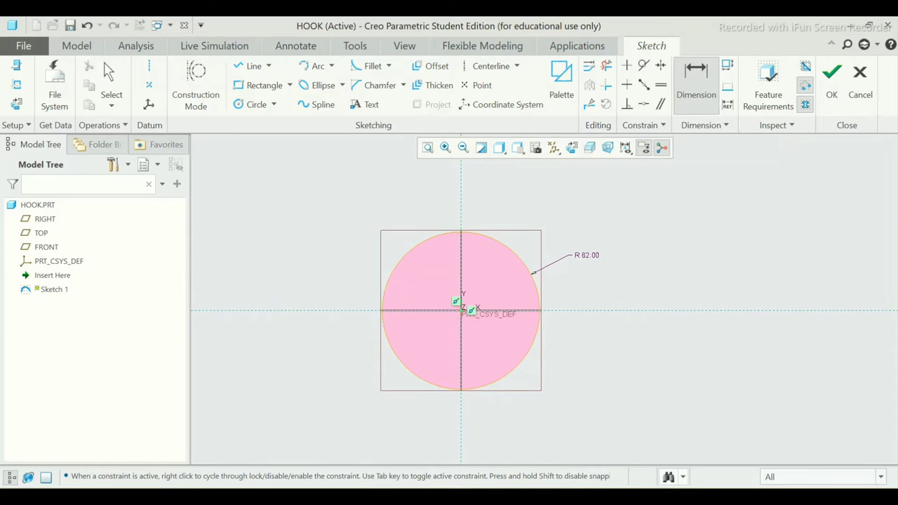
pyautogui.scroll(1, 389, 336)
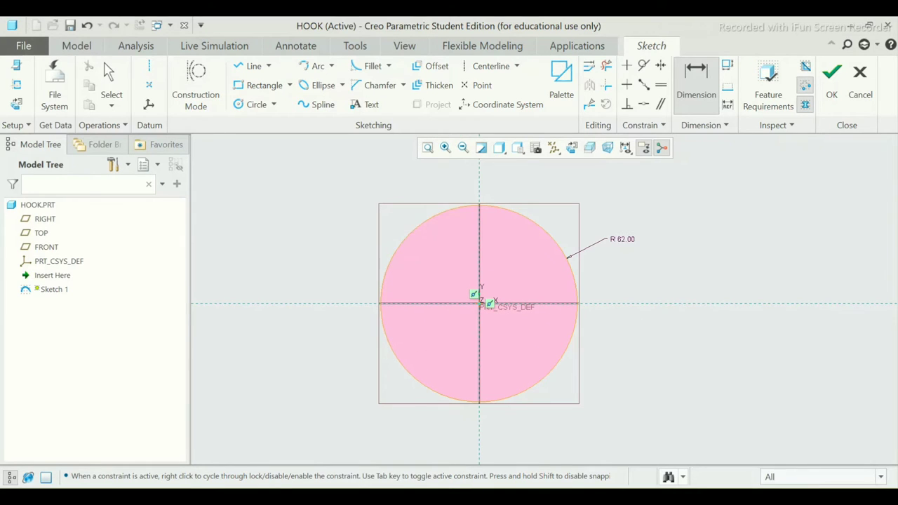
pyautogui.press('Escape')
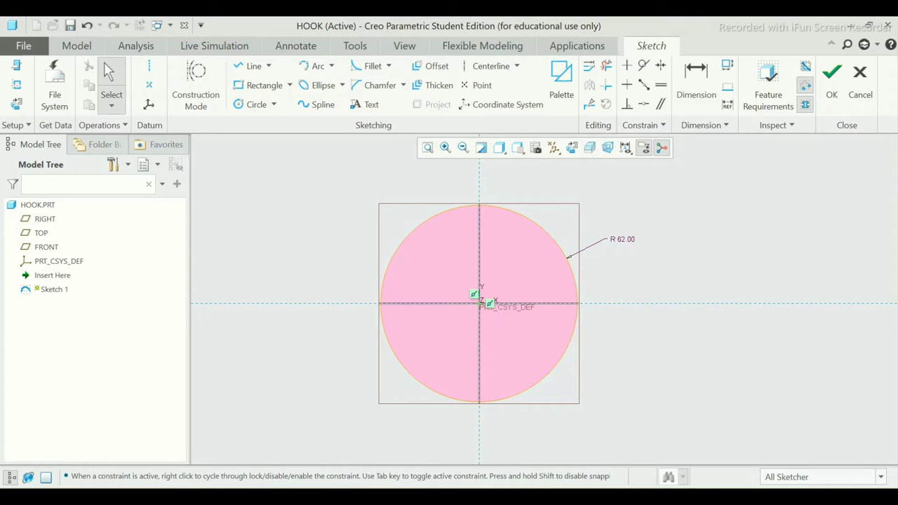
# Sketch a three-point arc from the circle's bottom up to the left.
pyautogui.click(313, 65)
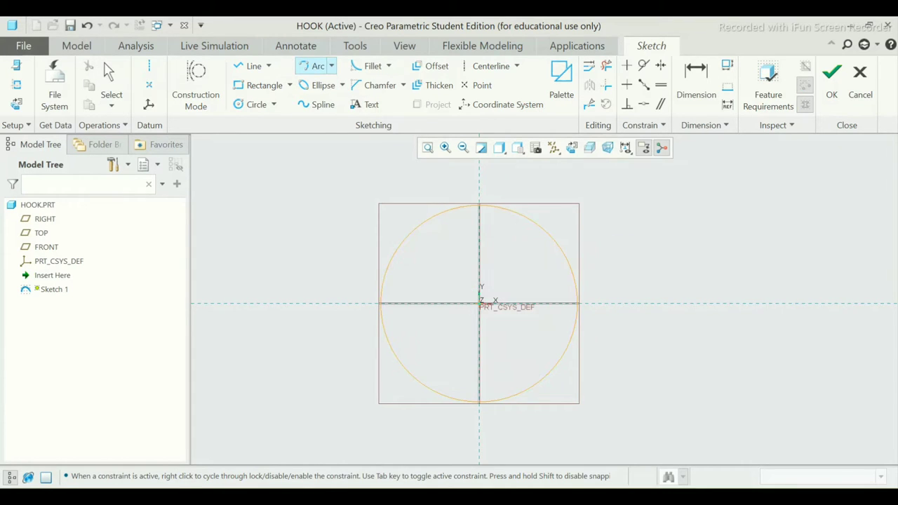
pyautogui.click(407, 371)
pyautogui.click(282, 281)
pyautogui.click(341, 304)
pyautogui.press('Escape')
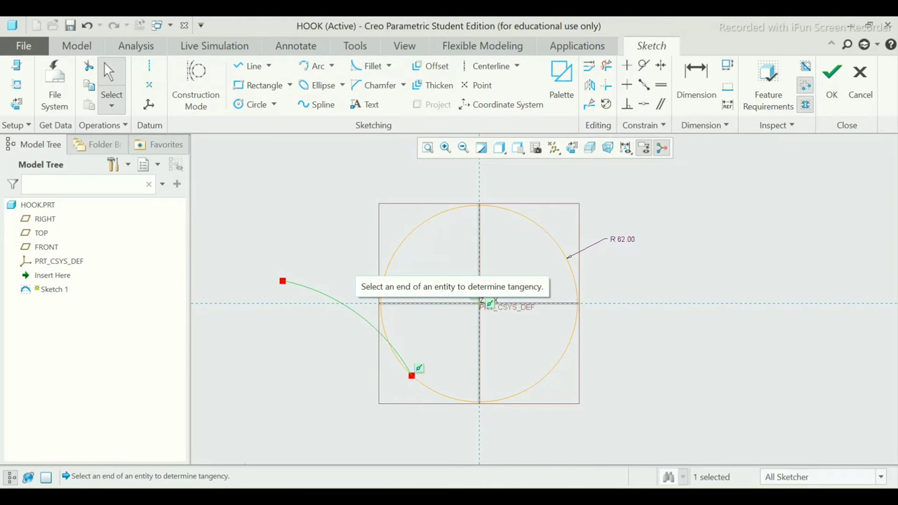
# Dimension the arc's radius to 150.
pyautogui.click(696, 78)
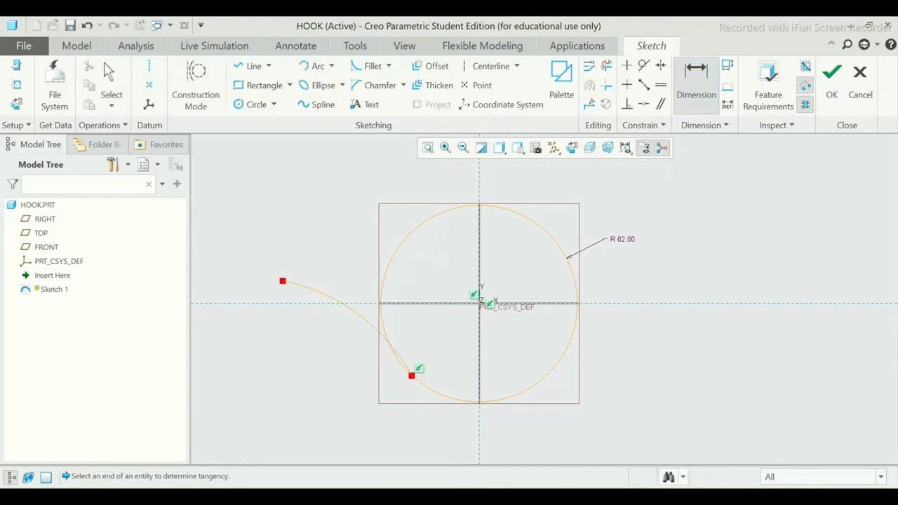
pyautogui.click(411, 374)
pyautogui.middleClick(372, 254)
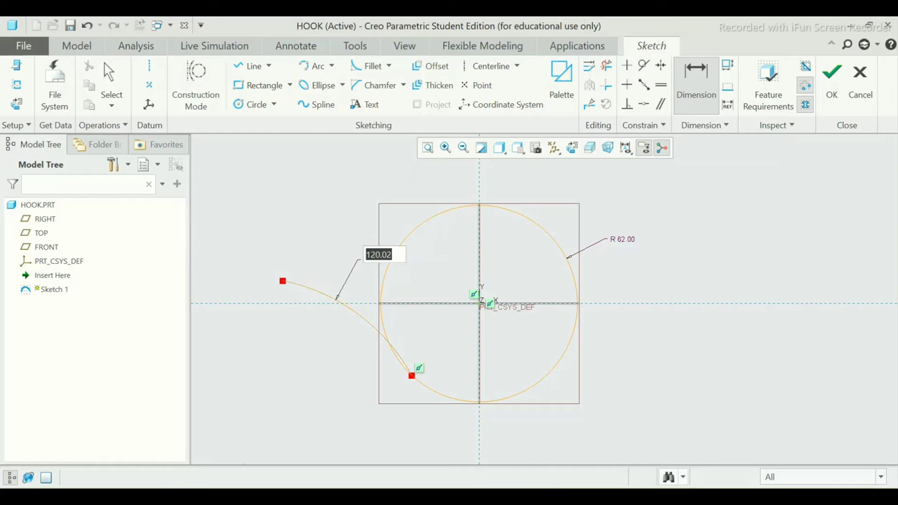
pyautogui.write('15')
pyautogui.write('0')
pyautogui.press('Return')
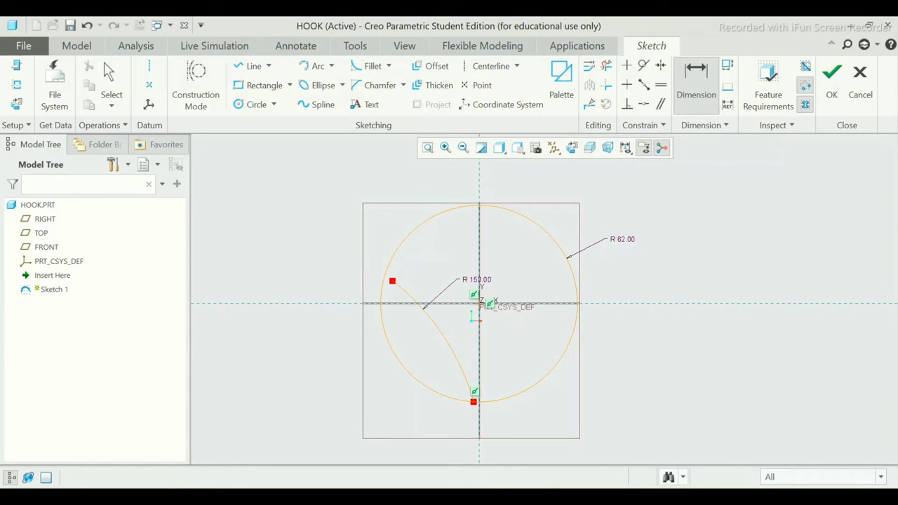
pyautogui.press('Escape')
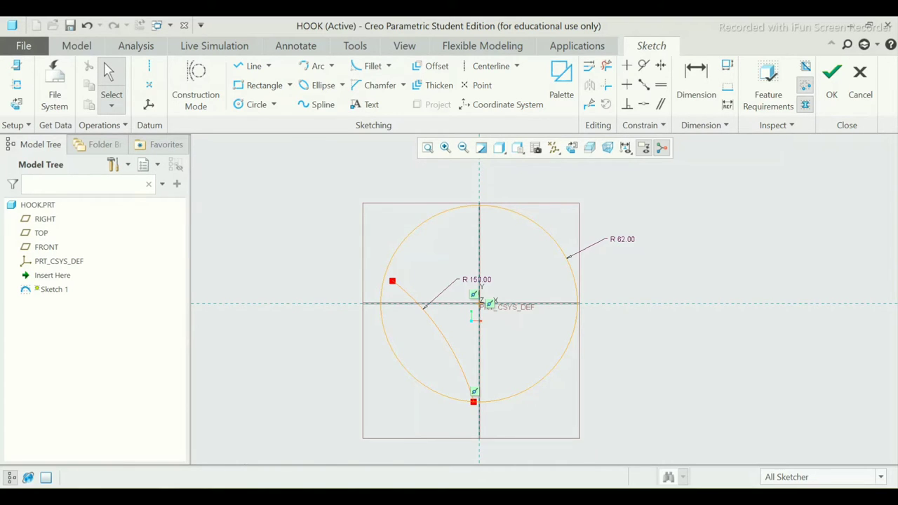
# Reshape the arc by dragging, then delete the misshapen arc and its dimension.
pyautogui.moveTo(424, 306); pyautogui.dragTo(621, 295)
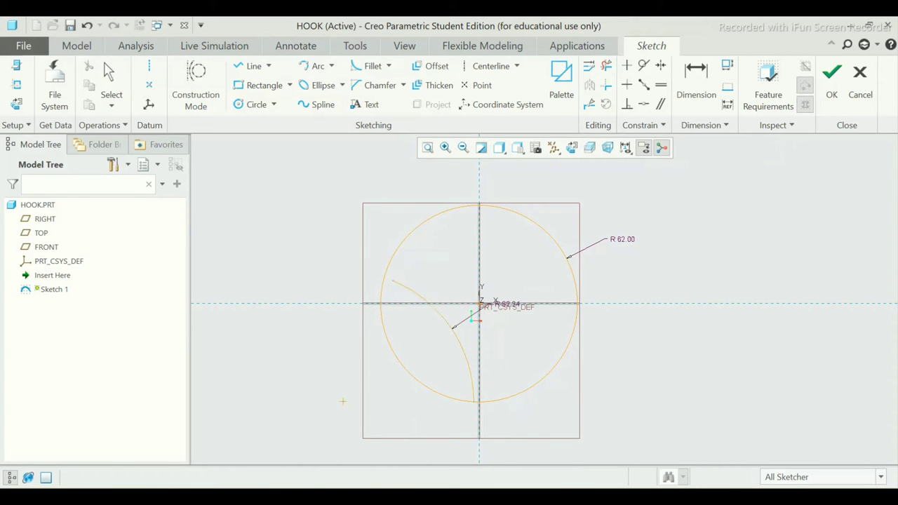
pyautogui.moveTo(507, 291); pyautogui.dragTo(440, 314)
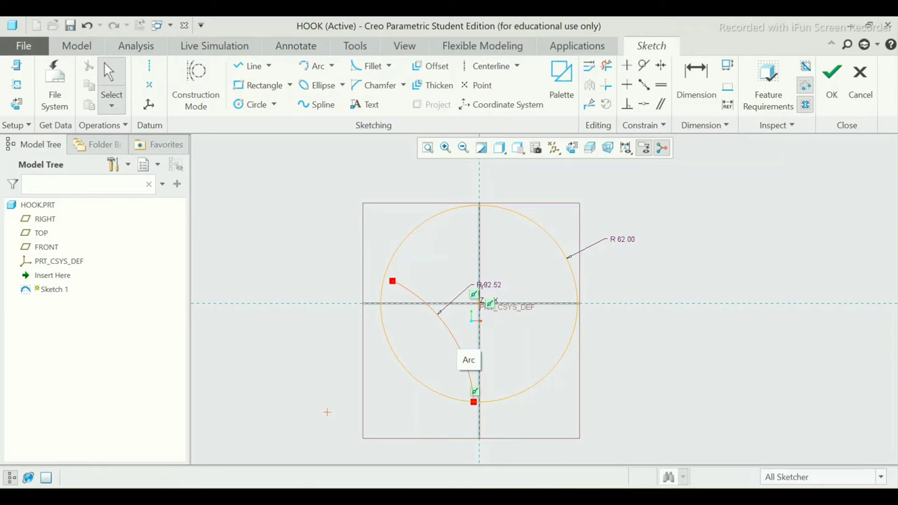
pyautogui.click(470, 356)
pyautogui.press('Delete')
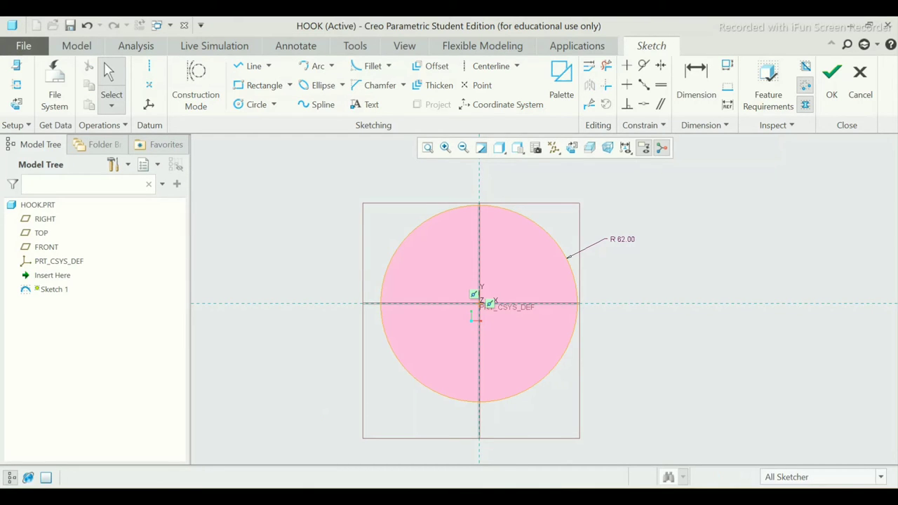
# Redraw the arc from the circle's lower edge to a point up to the left.
pyautogui.click(315, 65)
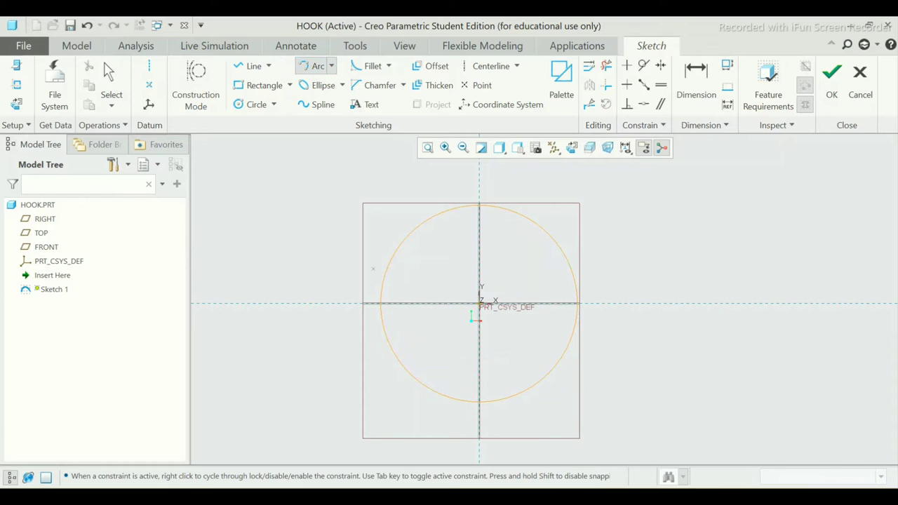
pyautogui.click(400, 362)
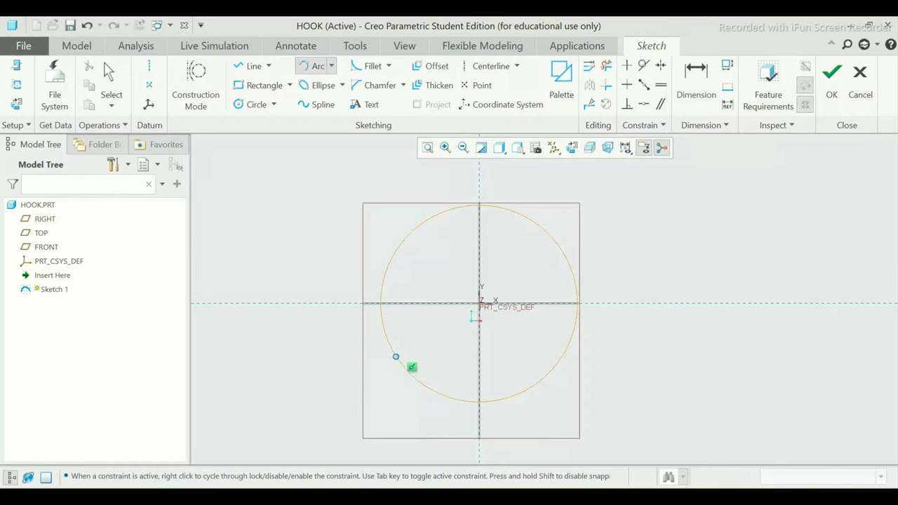
pyautogui.click(239, 279)
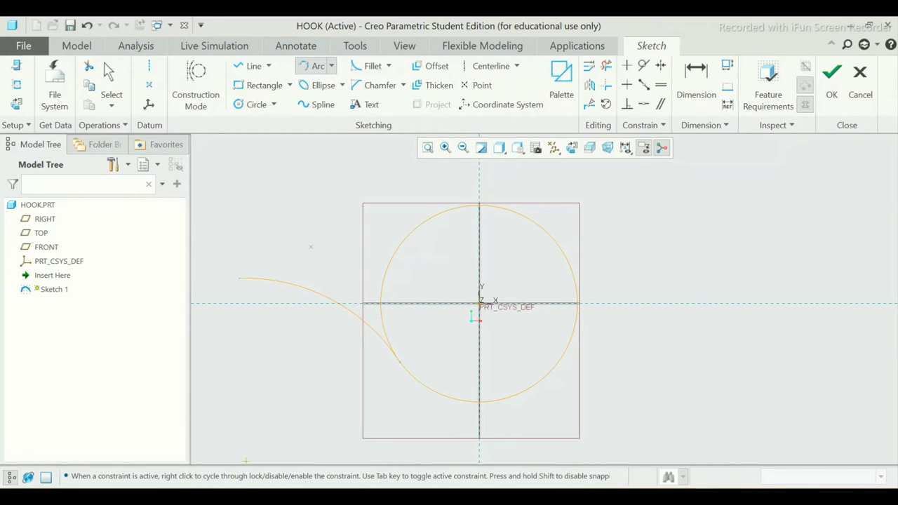
pyautogui.middleClick(246, 461)
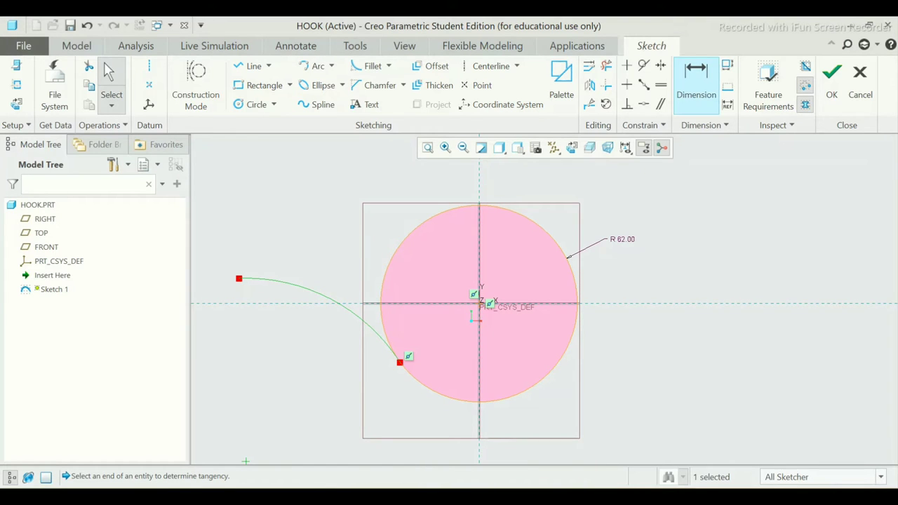
# Dimension the redrawn arc's radius to 150.
pyautogui.click(696, 81)
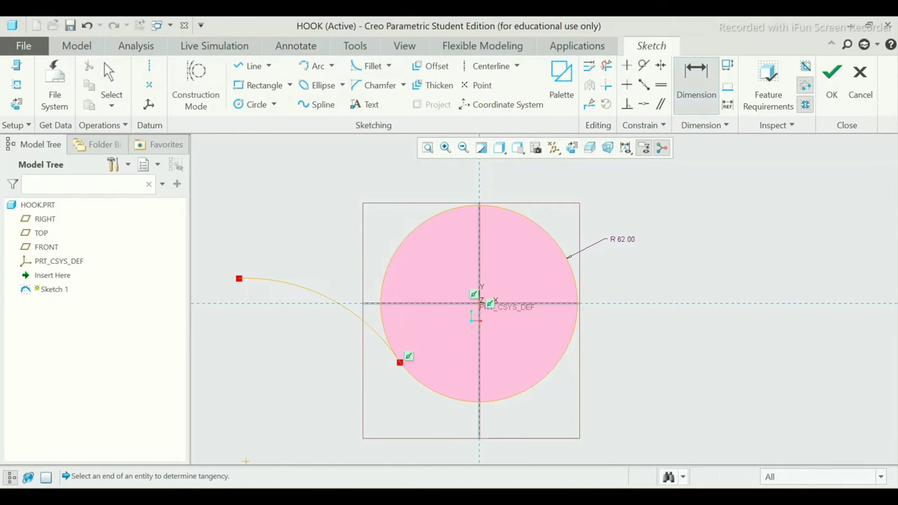
pyautogui.click(314, 288)
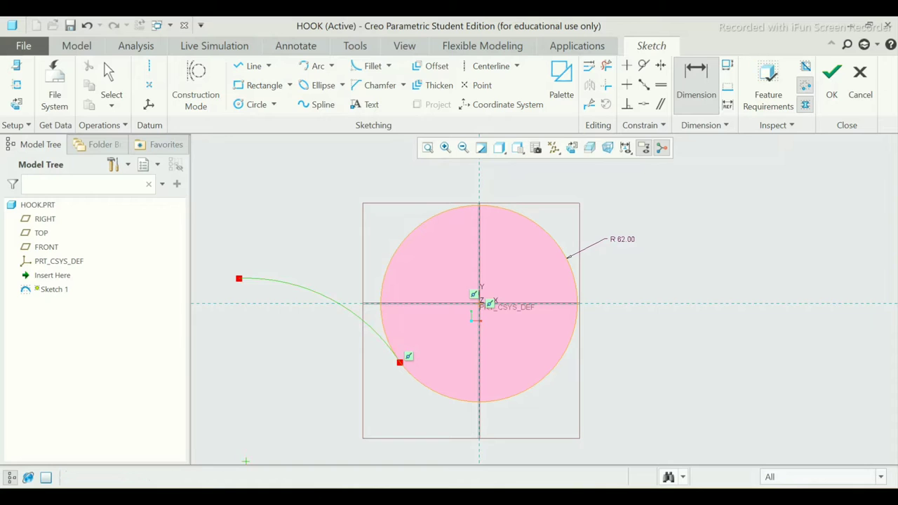
pyautogui.middleClick(347, 254)
pyautogui.write('1')
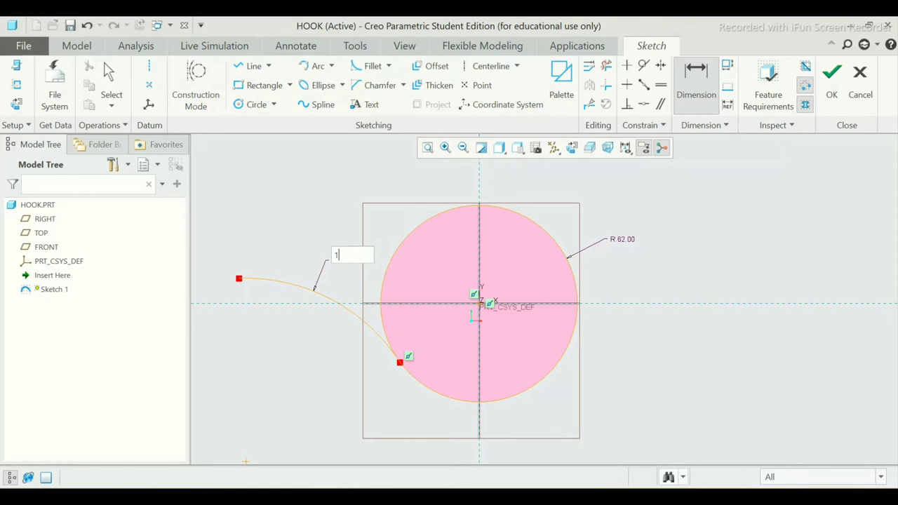
pyautogui.write('50')
pyautogui.press('Return')
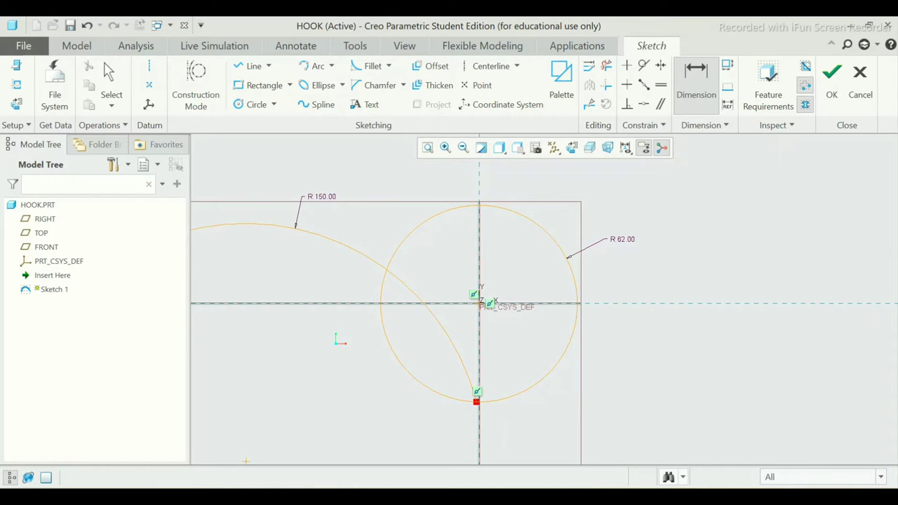
pyautogui.scroll(2, 468, 289)
pyautogui.scroll(-3, 468, 289)
pyautogui.scroll(-2, 468, 289)
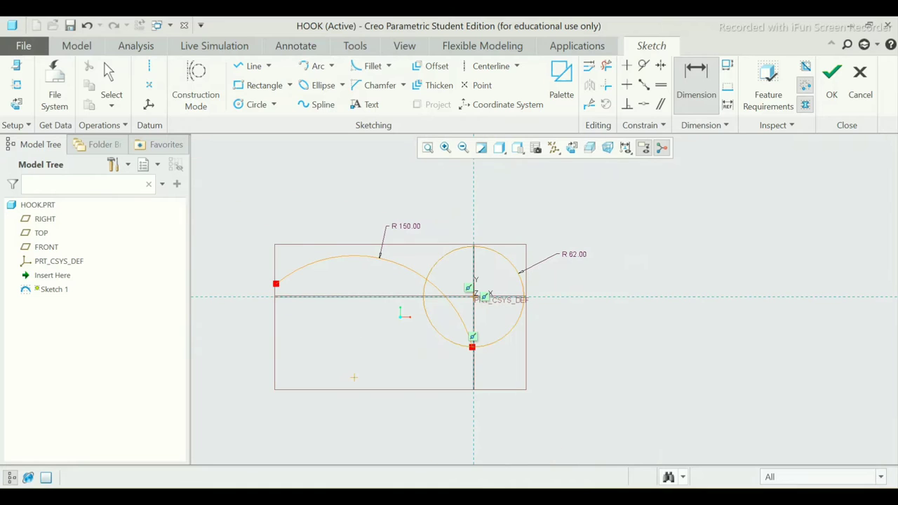
pyautogui.middleClick(353, 378)
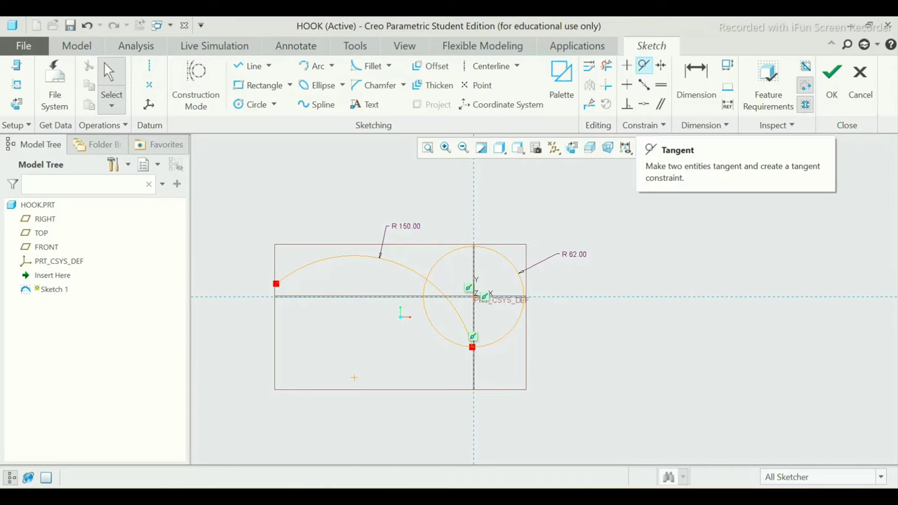
# Make the R 150 arc tangent to the circle.
pyautogui.click(643, 66)
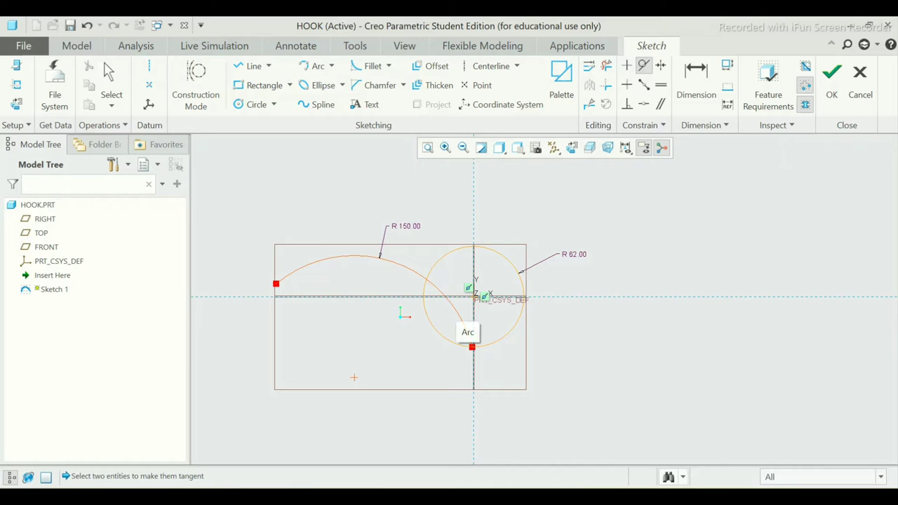
pyautogui.click(469, 332)
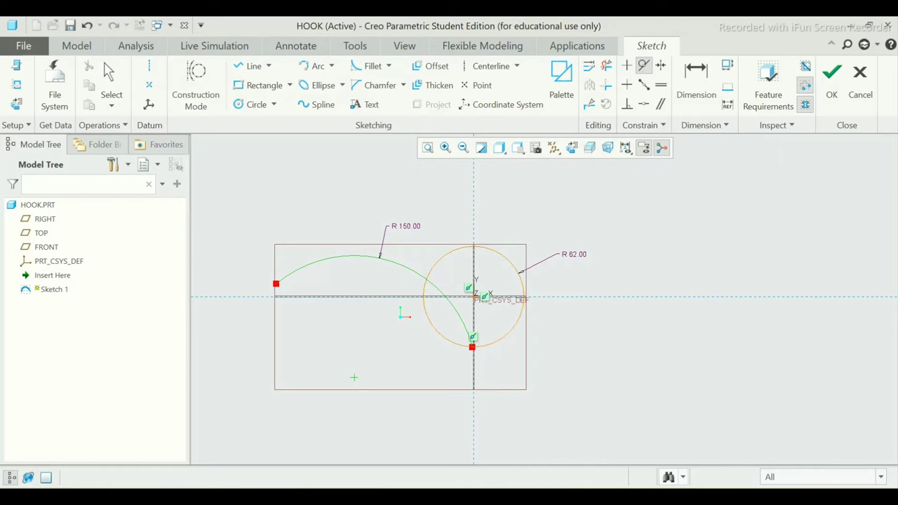
pyautogui.click(439, 333)
pyautogui.scroll(2, 431, 306)
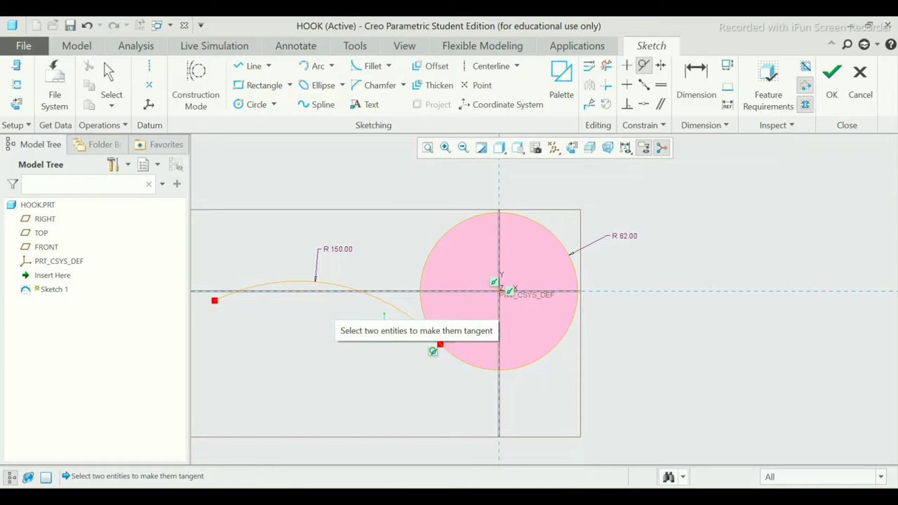
pyautogui.middleClick(384, 319)
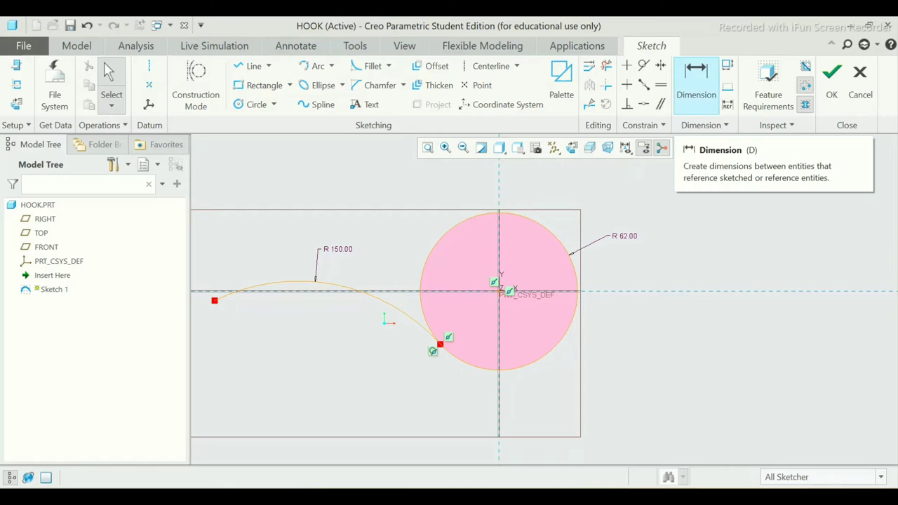
# Dimension the arc's left end 180 horizontally from the circle's centre.
pyautogui.click(696, 81)
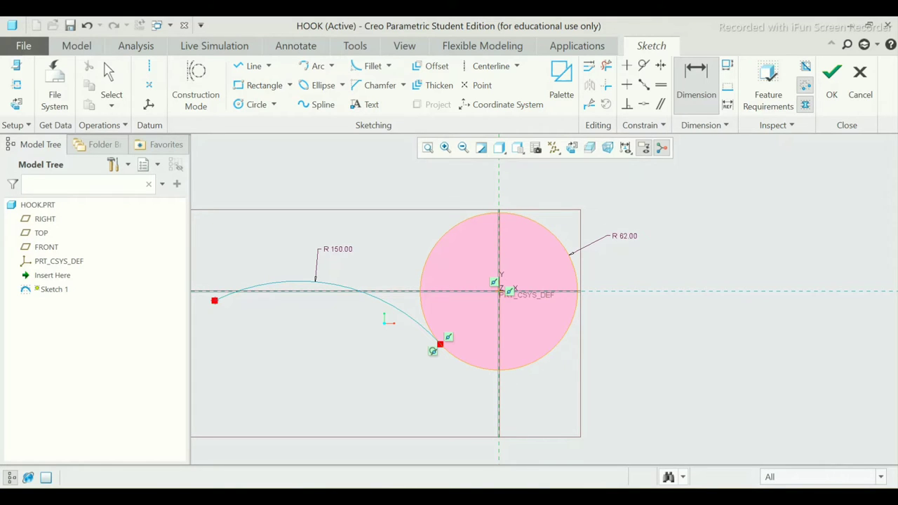
pyautogui.middleClick(376, 184)
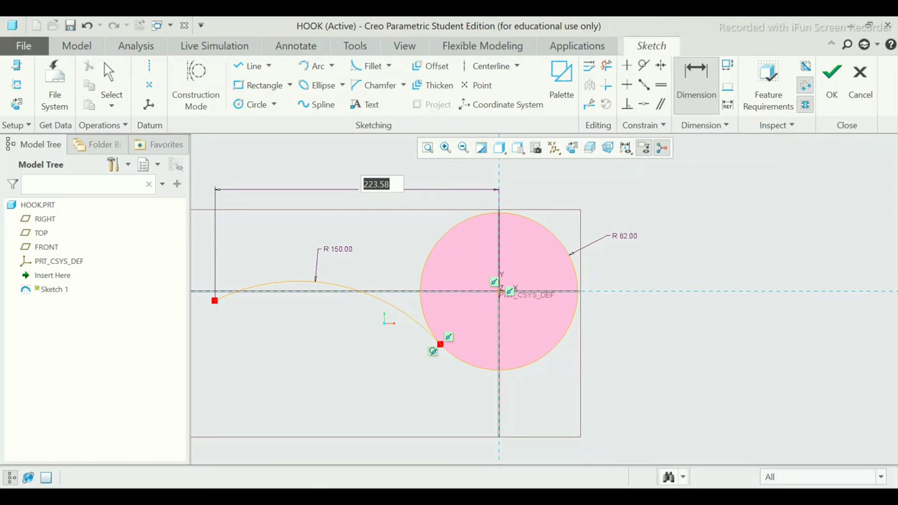
pyautogui.write('18')
pyautogui.write('0')
pyautogui.press('Return')
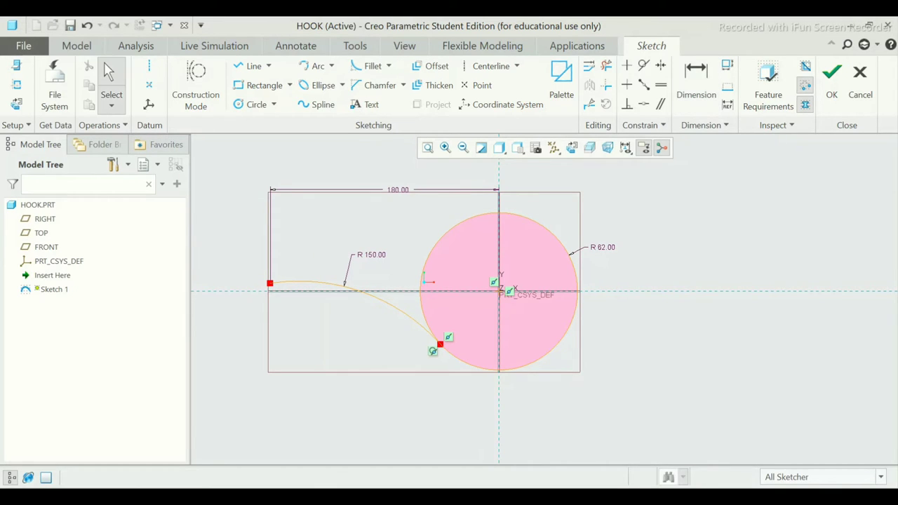
# Drag the arc's ends to reposition it, then undo the changes.
pyautogui.scroll(-1, 371, 259)
pyautogui.scroll(2, 371, 259)
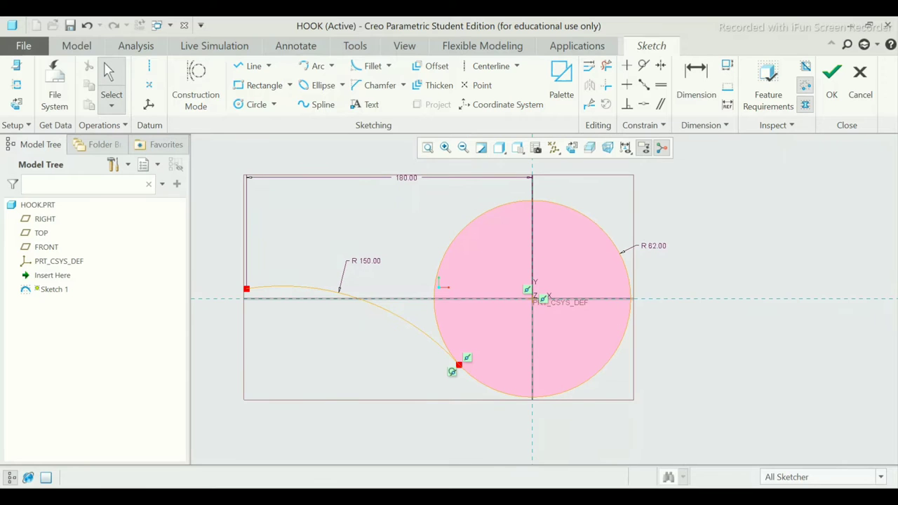
pyautogui.moveTo(459, 364); pyautogui.dragTo(478, 383)
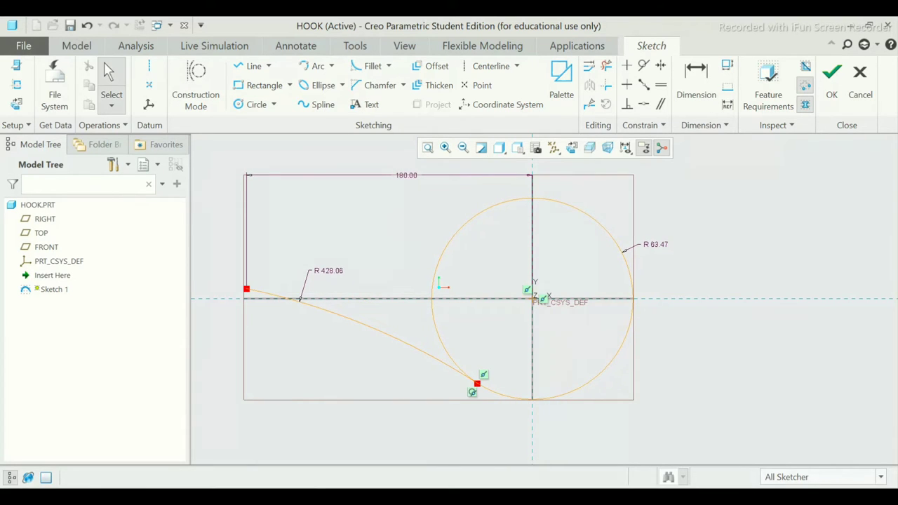
pyautogui.moveTo(246, 289); pyautogui.dragTo(330, 276)
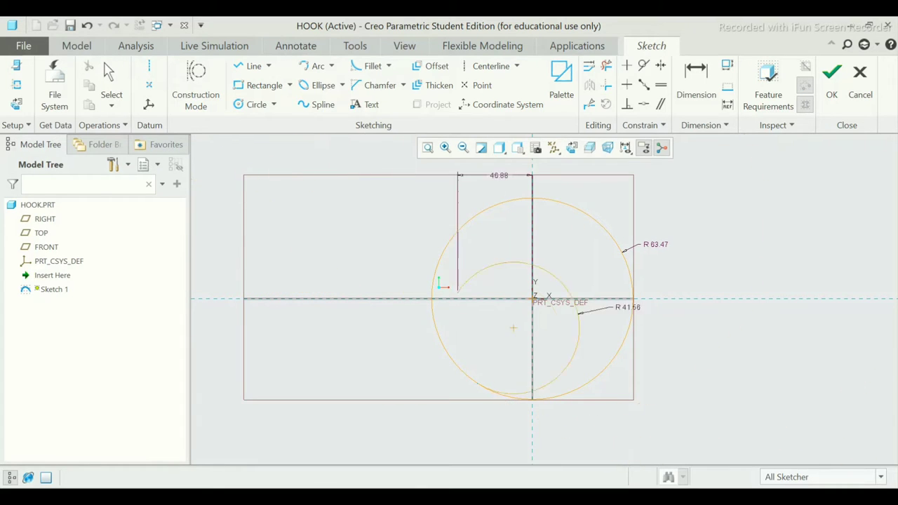
pyautogui.moveTo(329, 276)
pyautogui.mouseDown()
pyautogui.moveTo(411, 232)
pyautogui.moveTo(355, 272)
pyautogui.mouseUp()
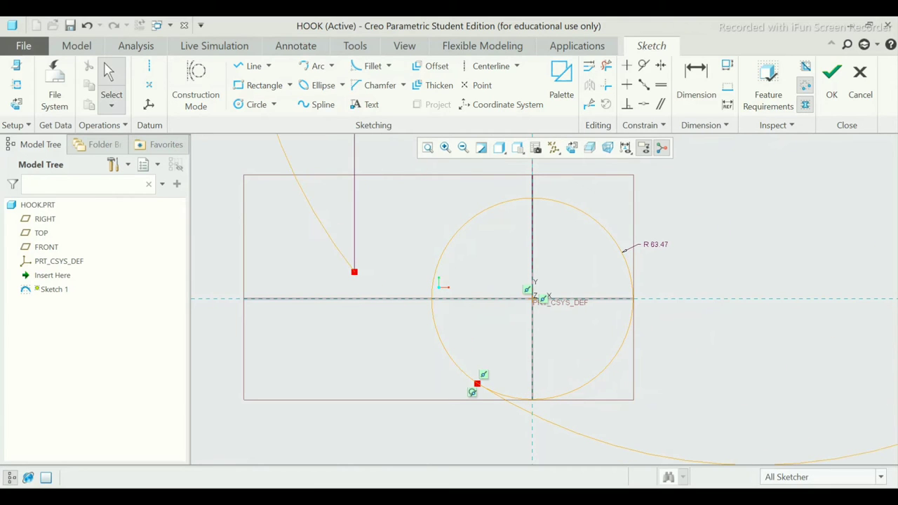
pyautogui.hotkey('ctrl', 'z')
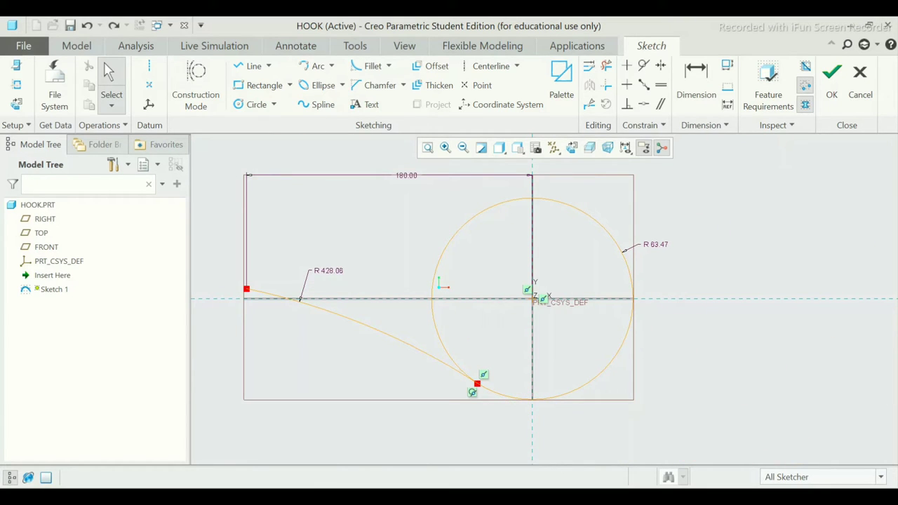
# Try setting the R 428.06 arc radius to 130, then delete the arc.
pyautogui.doubleClick(329, 270)
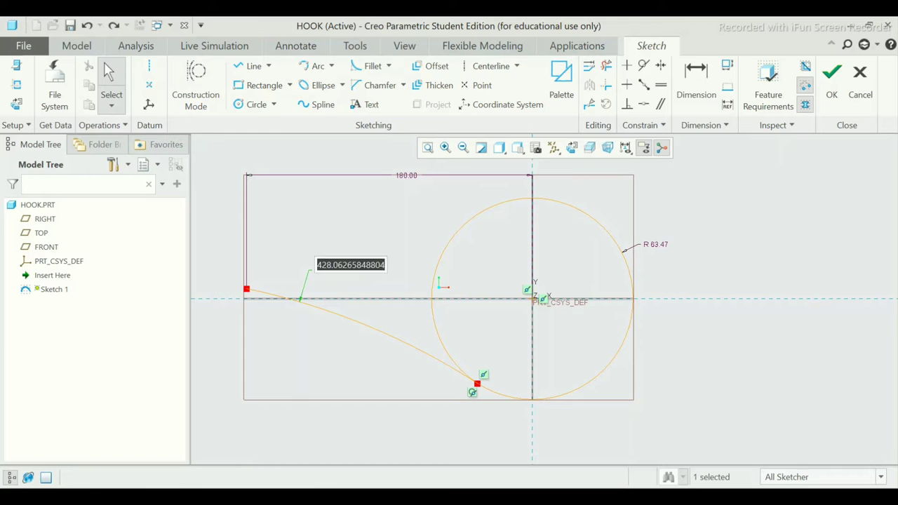
pyautogui.write('1')
pyautogui.write('30')
pyautogui.press('Return')
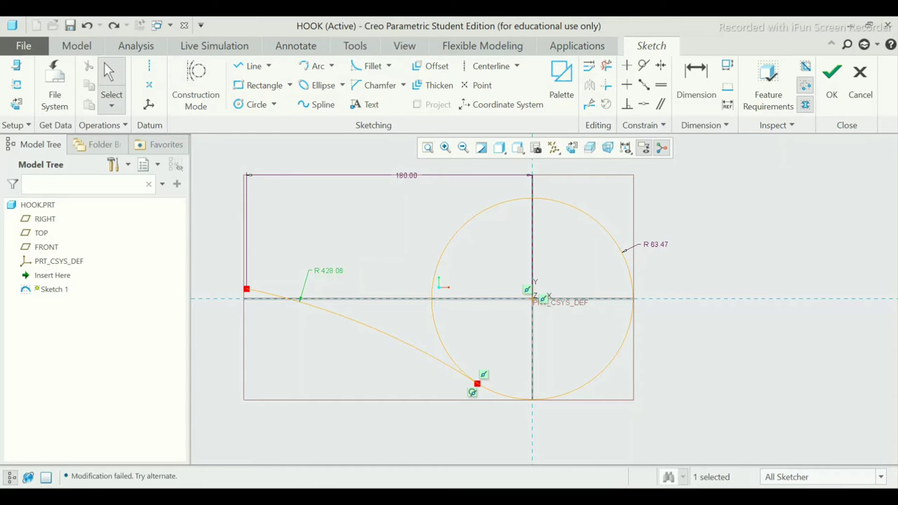
pyautogui.click(393, 331)
pyautogui.press('Delete')
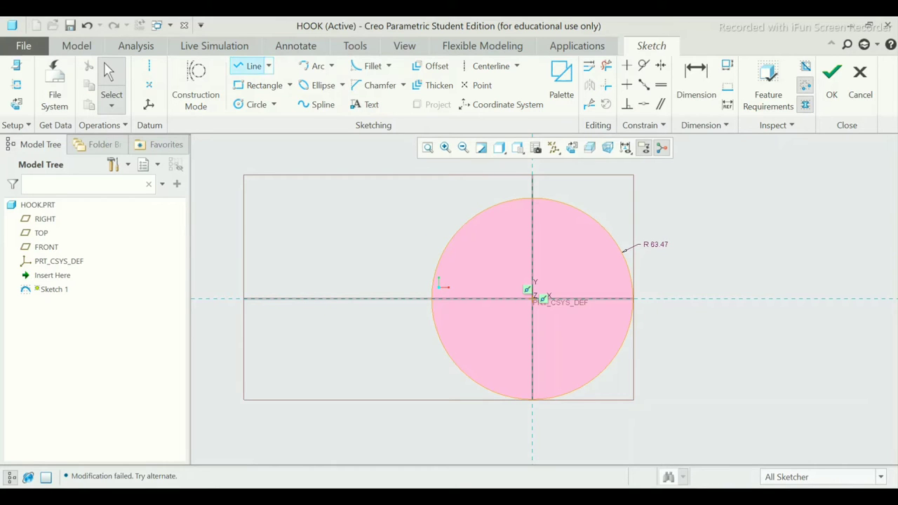
# Draw a new arc off the circle and apply the Tangent constraint.
pyautogui.click(315, 66)
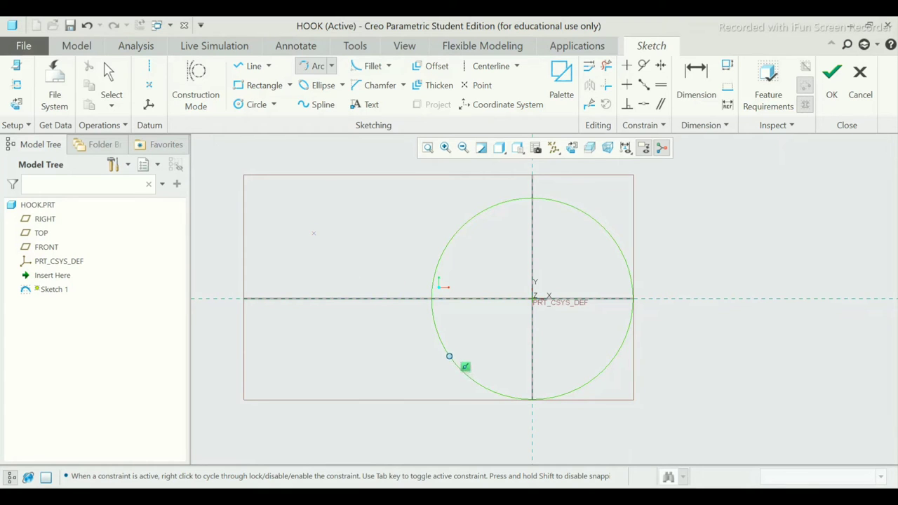
pyautogui.click(534, 281)
pyautogui.middleClick(259, 429)
pyautogui.click(643, 65)
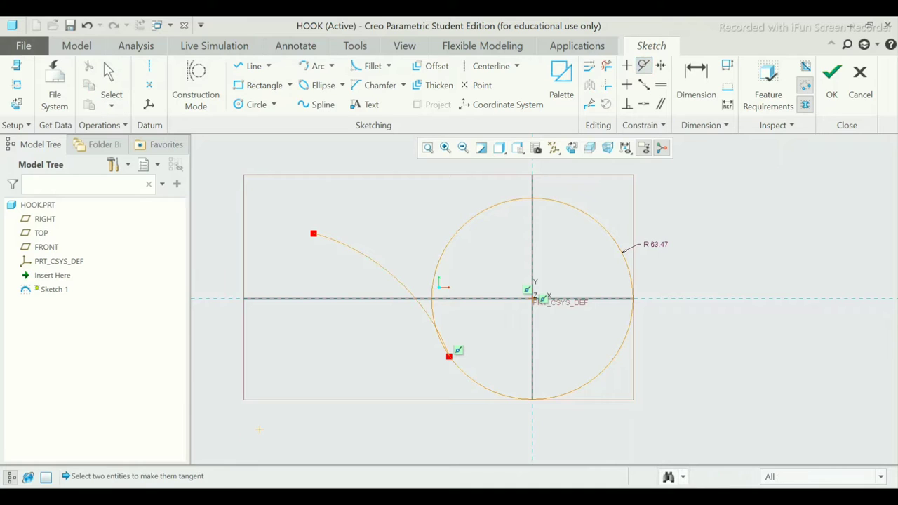
pyautogui.middleClick(259, 430)
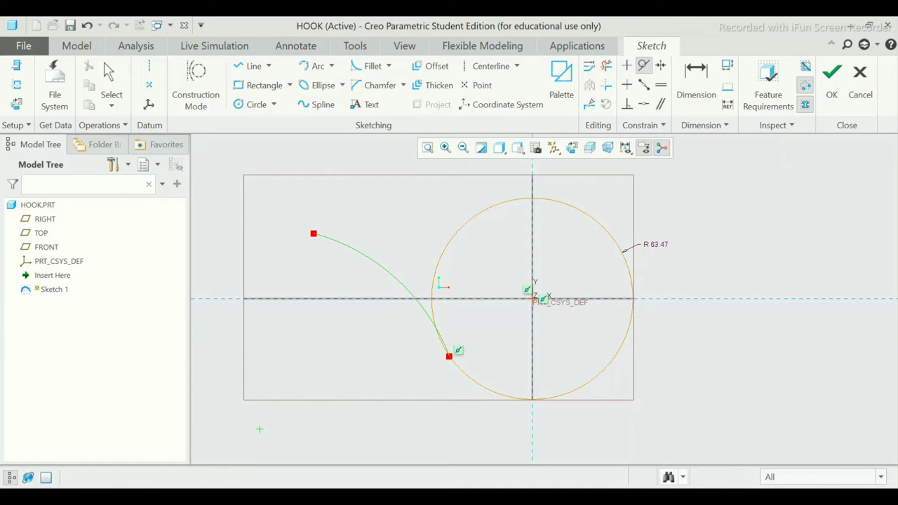
pyautogui.middleClick(260, 436)
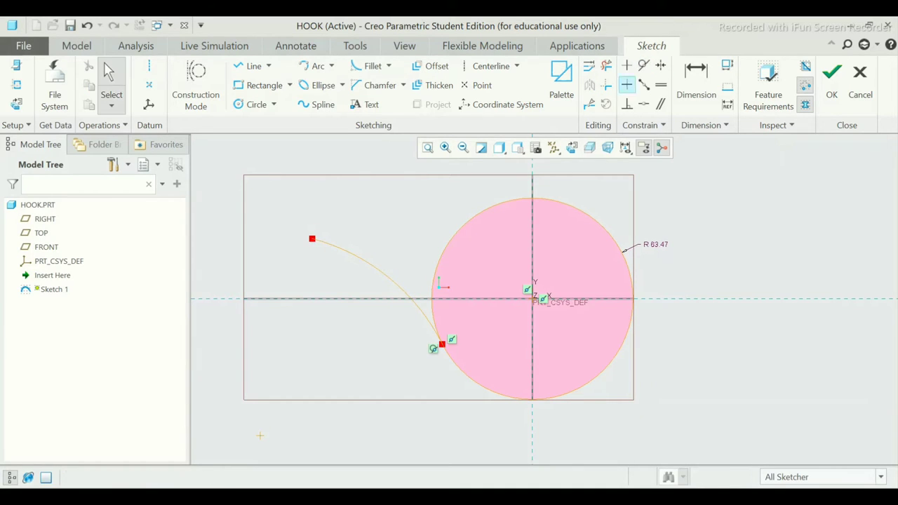
pyautogui.click(696, 77)
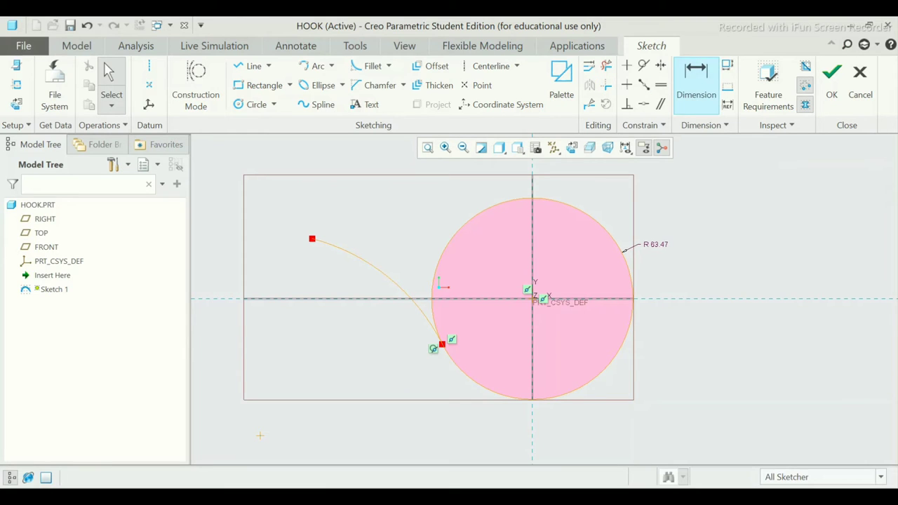
pyautogui.middleClick(260, 436)
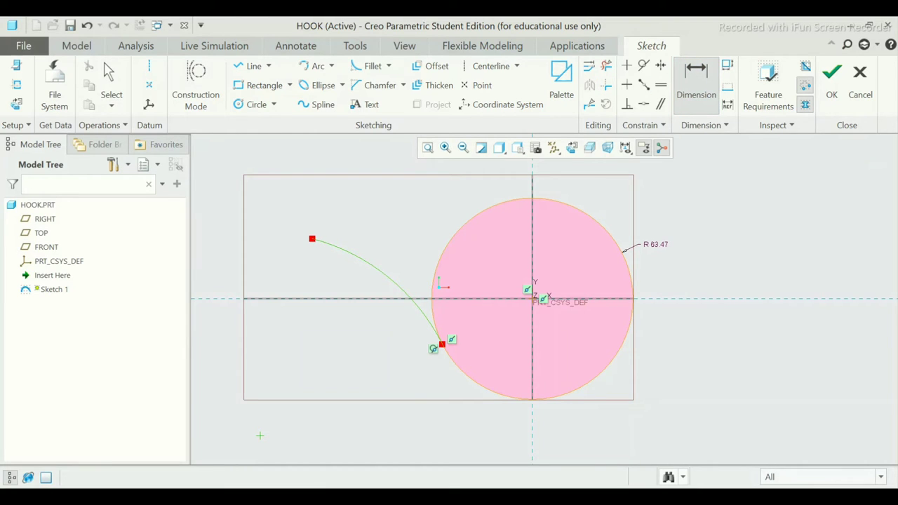
# Set the arc radius to 150 and dimension its end 180 horizontally from the centreline.
pyautogui.doubleClick(370, 260)
pyautogui.write('15')
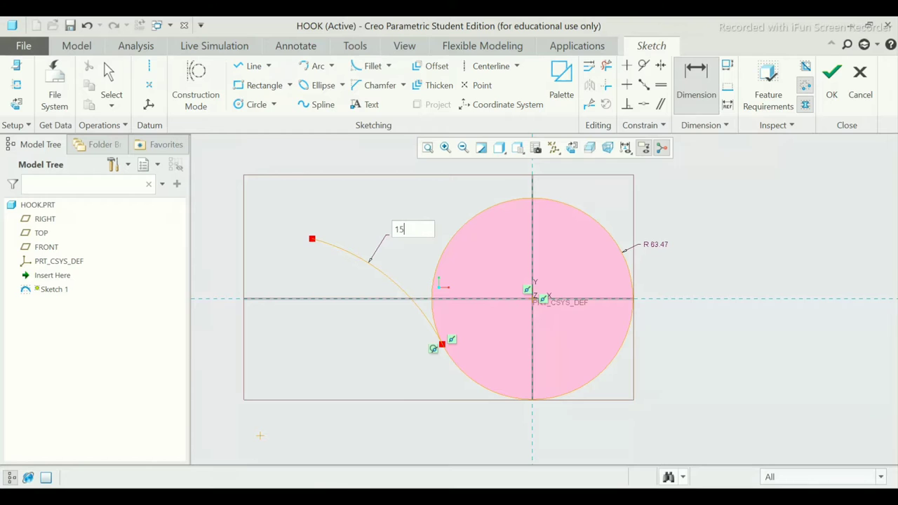
pyautogui.write('0')
pyautogui.press('Return')
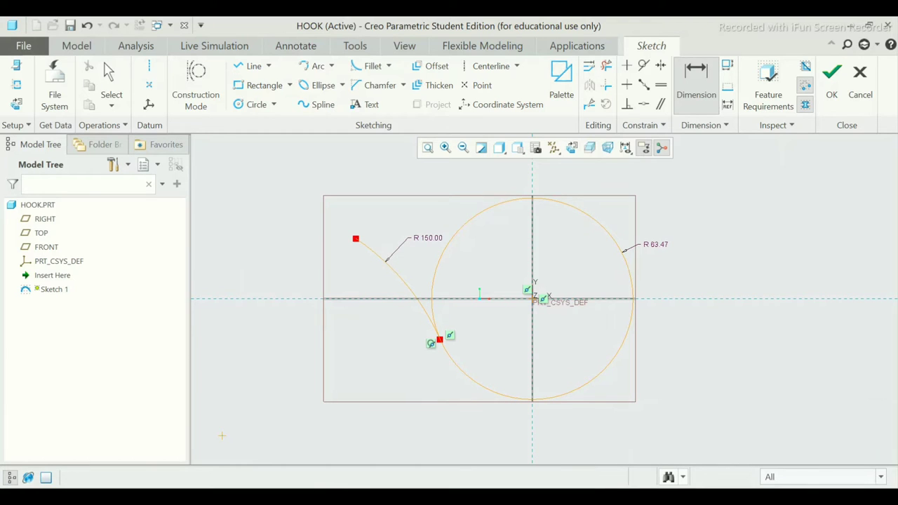
pyautogui.click(697, 80)
pyautogui.click(535, 299)
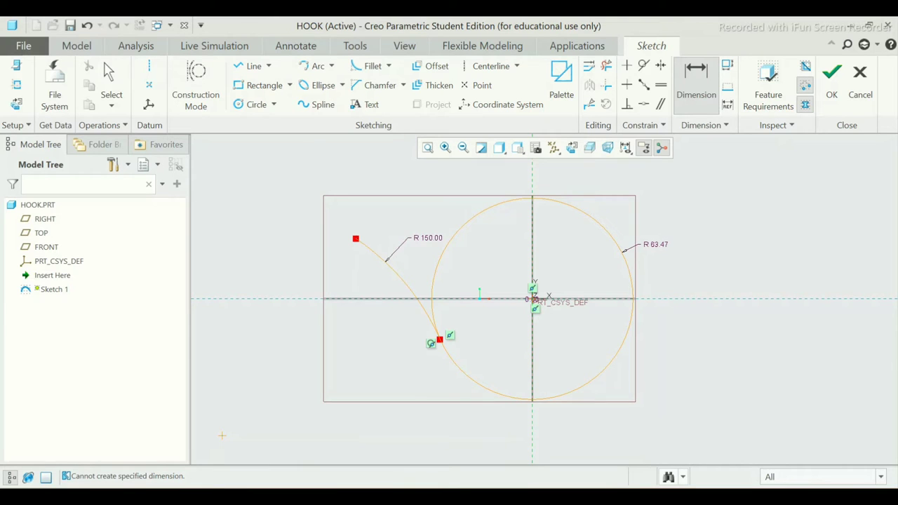
pyautogui.middleClick(447, 177)
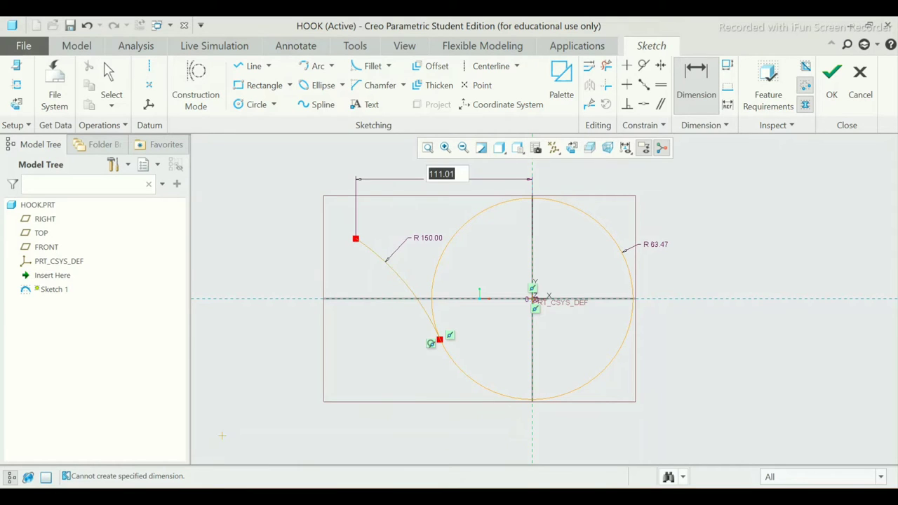
pyautogui.write('1')
pyautogui.write('80')
pyautogui.press('Return')
pyautogui.scroll(-3, 222, 435)
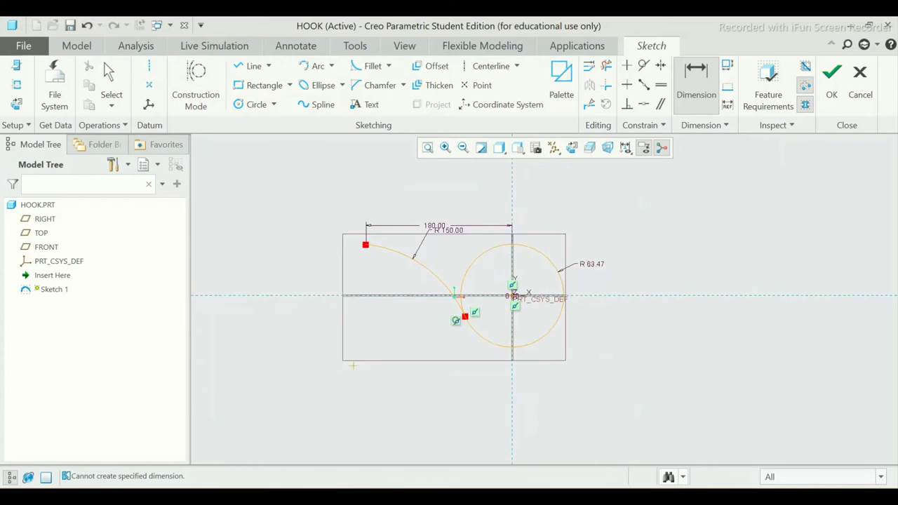
pyautogui.scroll(2, 555, 242)
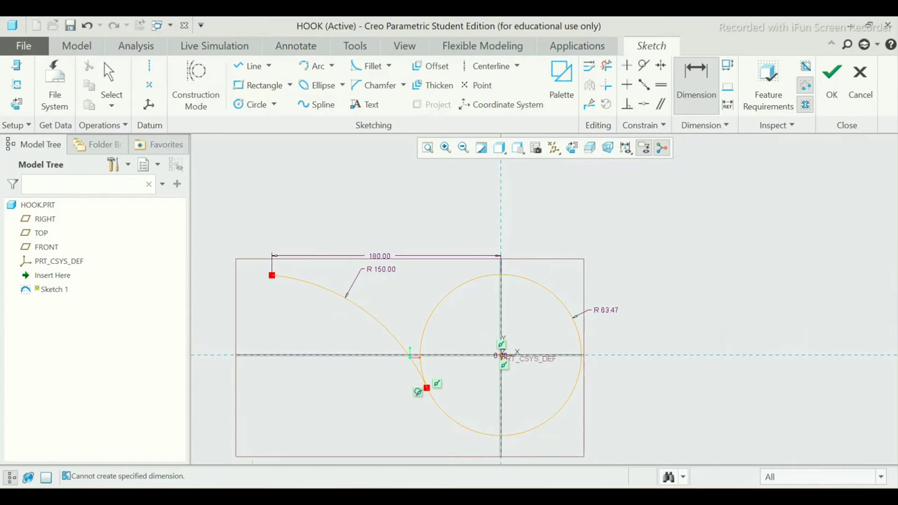
pyautogui.middleClick(596, 309)
# Reset the circle's radius to 62.
pyautogui.doubleClick(605, 305)
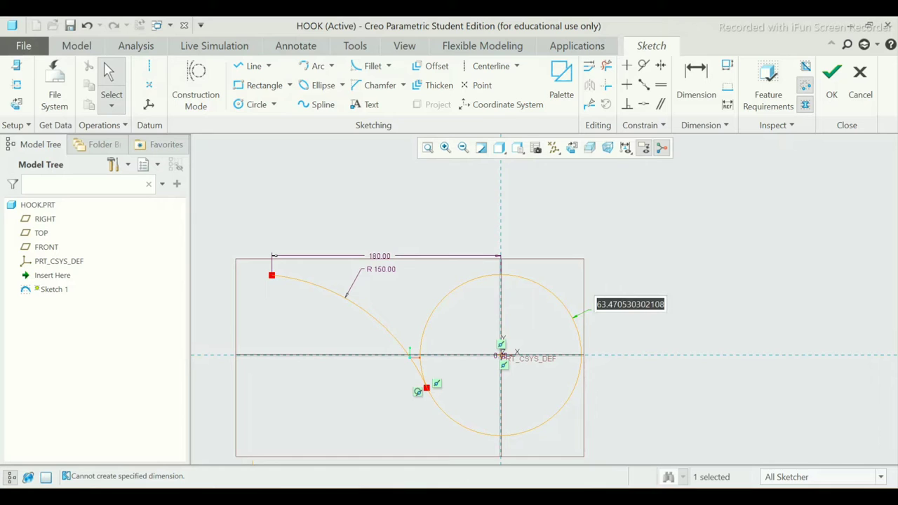
pyautogui.write('62')
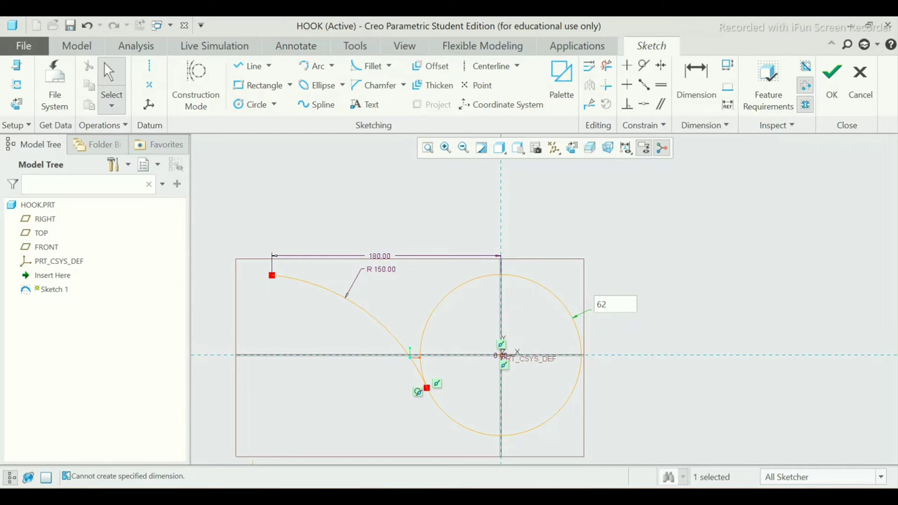
pyautogui.press('Return')
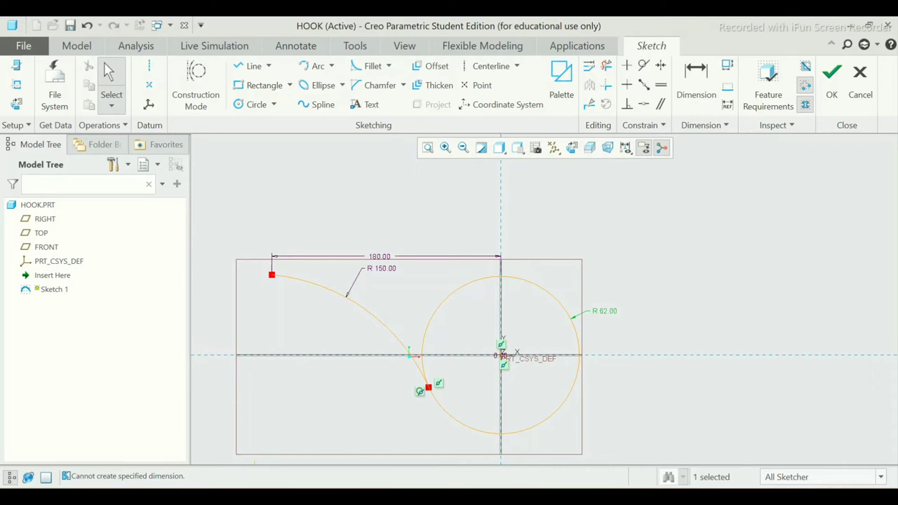
pyautogui.scroll(-2, 308, 421)
# Sketch a second arc from the circle's upper right to a point above the sketch.
pyautogui.press('a')
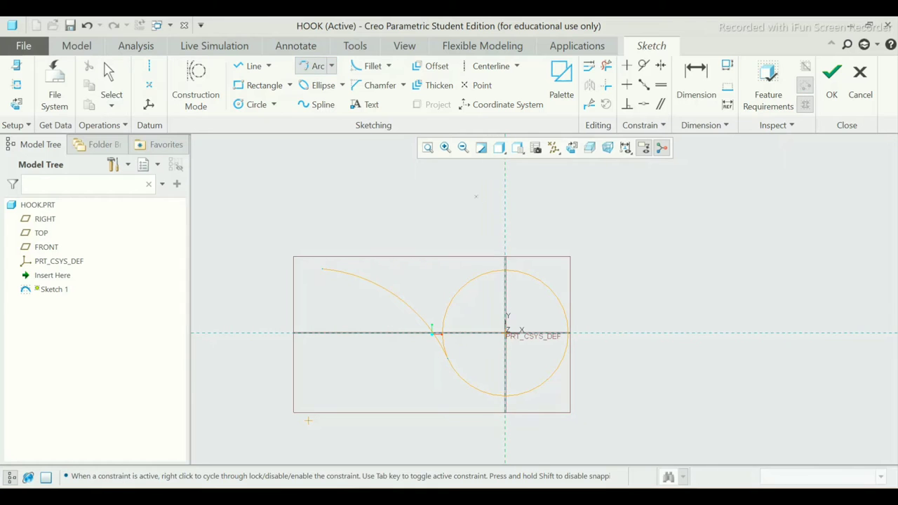
pyautogui.click(528, 275)
pyautogui.scroll(1, 470, 205)
pyautogui.scroll(1, 476, 188)
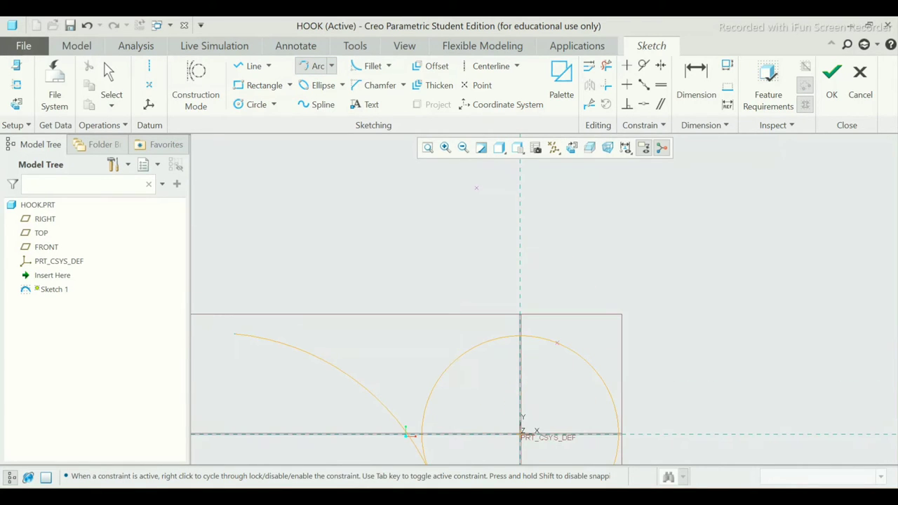
pyautogui.click(470, 172)
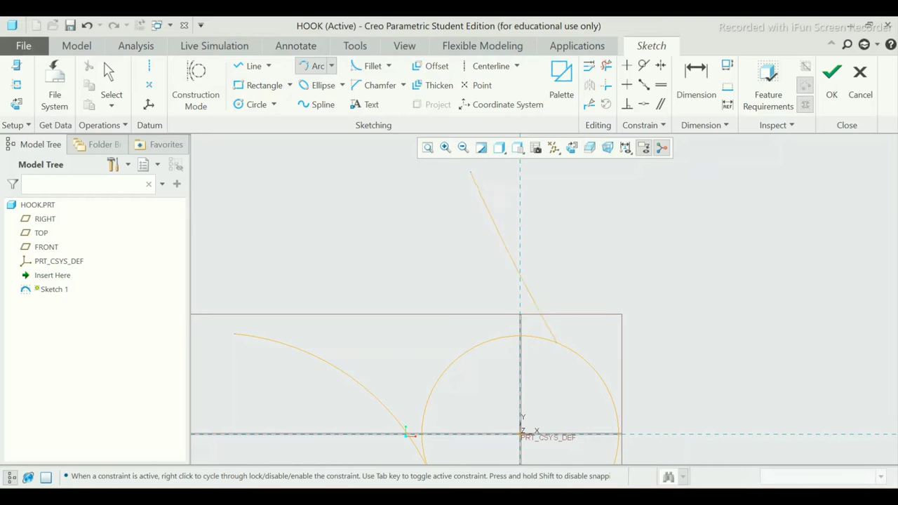
pyautogui.middleClick(657, 184)
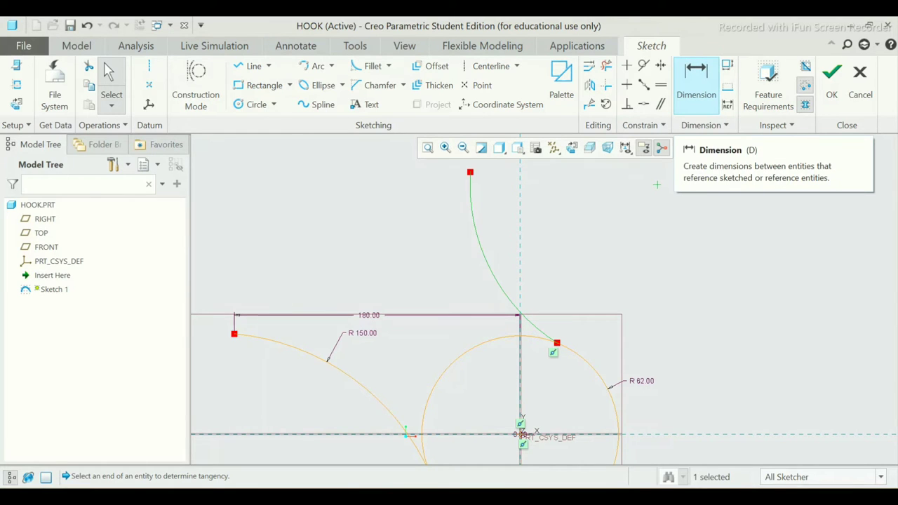
pyautogui.click(696, 81)
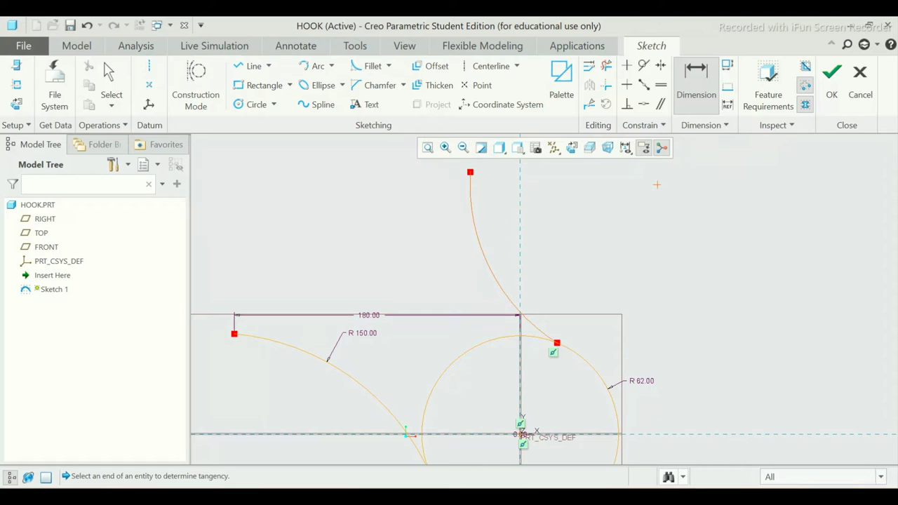
# Dimension the upper arc's radius to 150.
pyautogui.click(475, 241)
pyautogui.middleClick(389, 256)
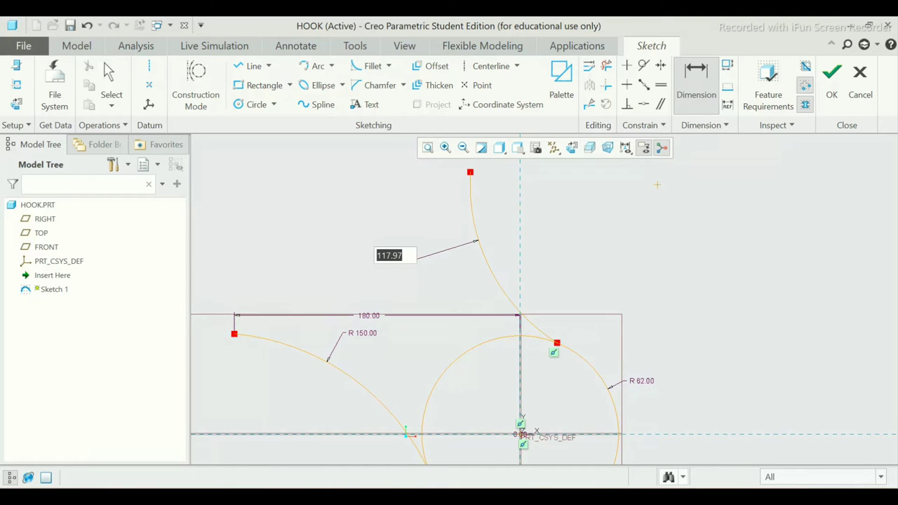
pyautogui.write('15')
pyautogui.write('0')
pyautogui.press('Return')
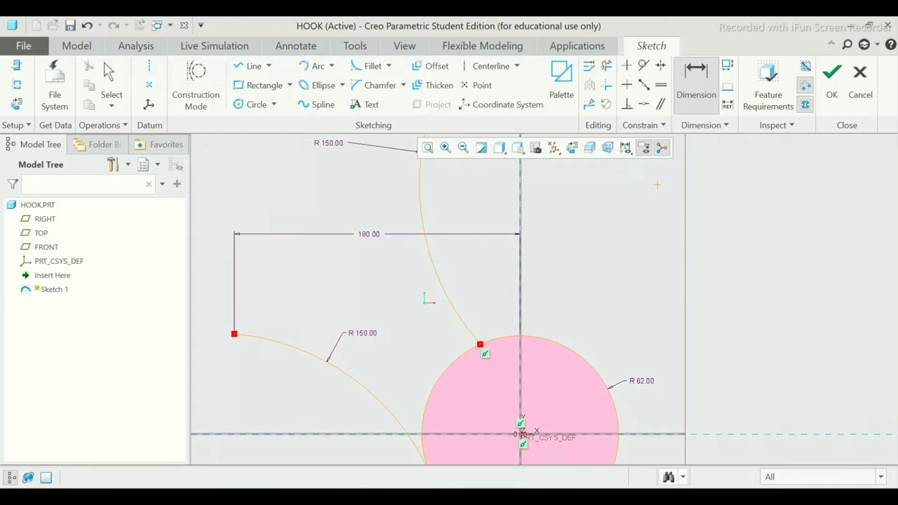
pyautogui.scroll(-1, 484, 294)
pyautogui.scroll(-1, 484, 294)
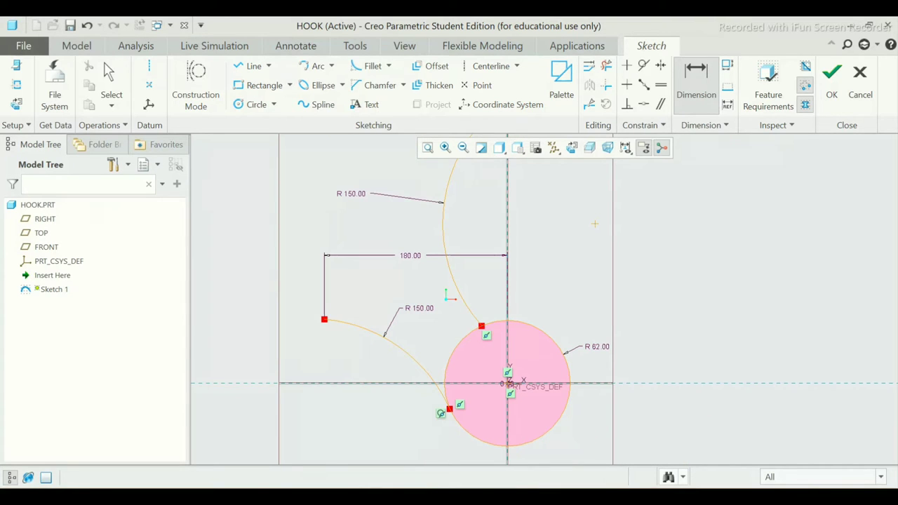
pyautogui.middleClick(595, 223)
pyautogui.scroll(-1, 582, 226)
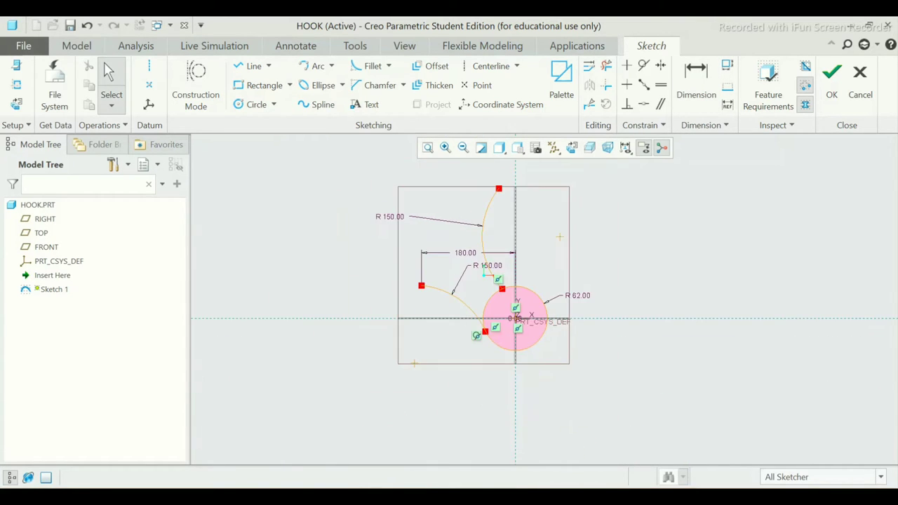
pyautogui.scroll(-1, 568, 230)
pyautogui.scroll(1, 557, 234)
pyautogui.scroll(1, 557, 234)
pyautogui.scroll(1, 548, 239)
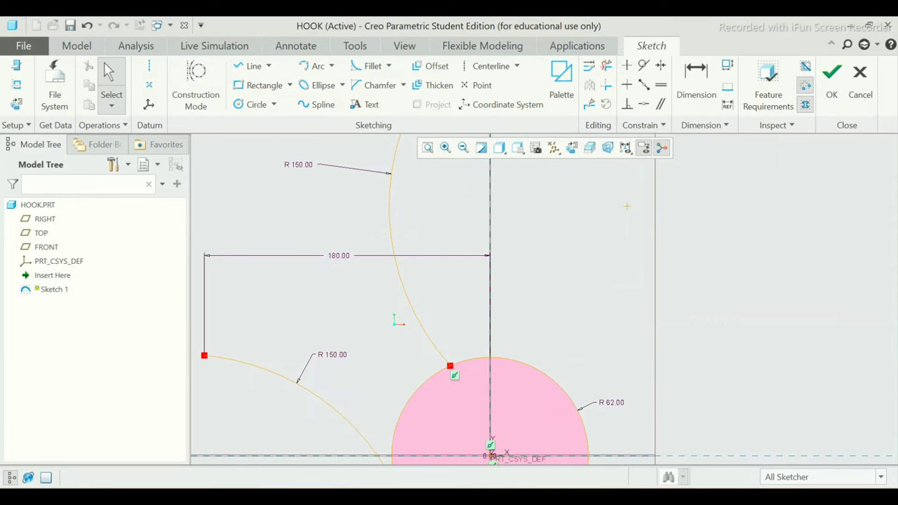
# Apply a Tangent constraint between the upper R150 arc and the R62 circle.
pyautogui.click(644, 65)
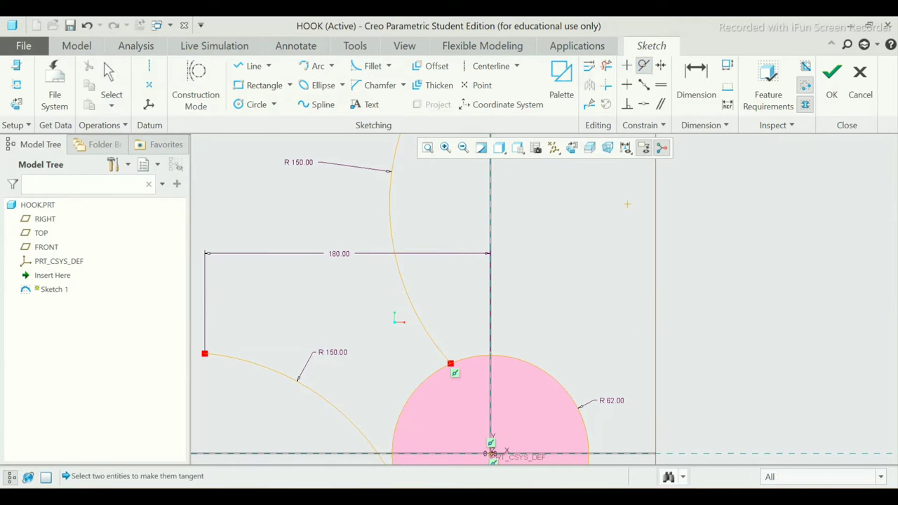
pyautogui.click(414, 316)
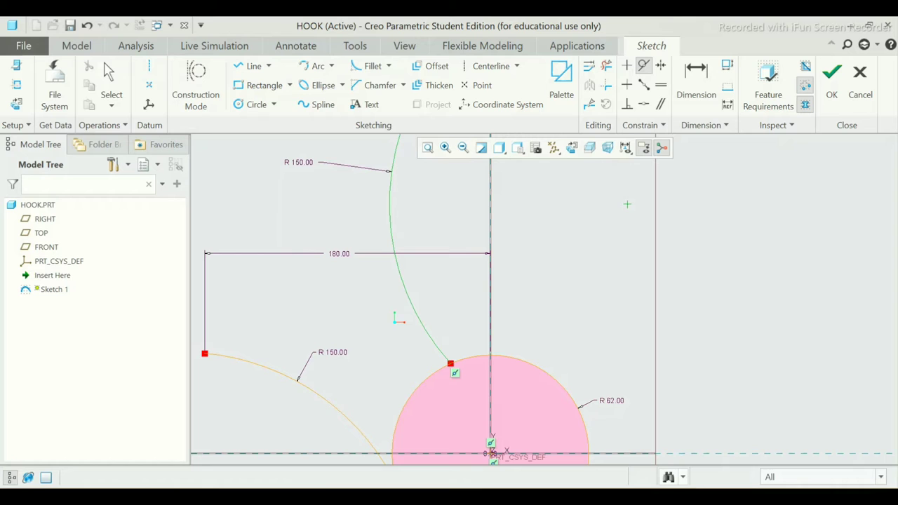
pyautogui.click(528, 362)
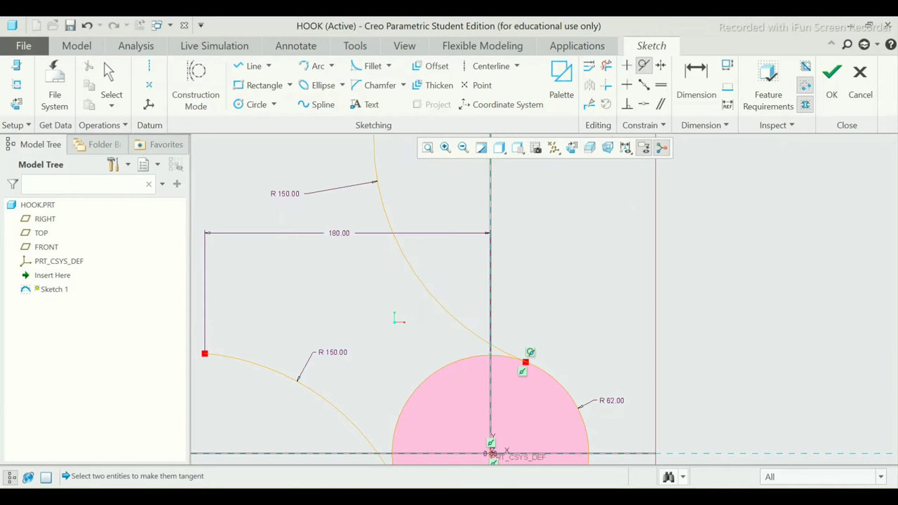
pyautogui.scroll(-3, 501, 315)
pyautogui.press('Escape')
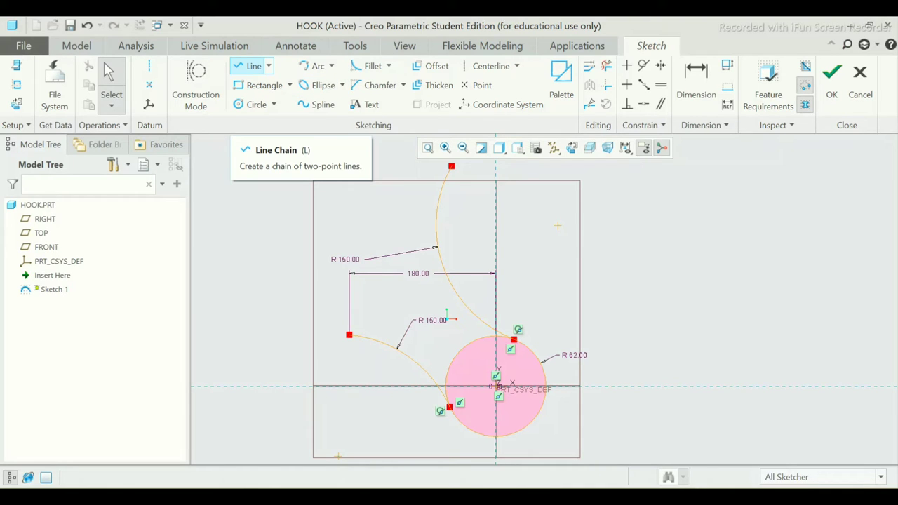
# Draw a vertical line ending on the upper arc.
pyautogui.click(253, 65)
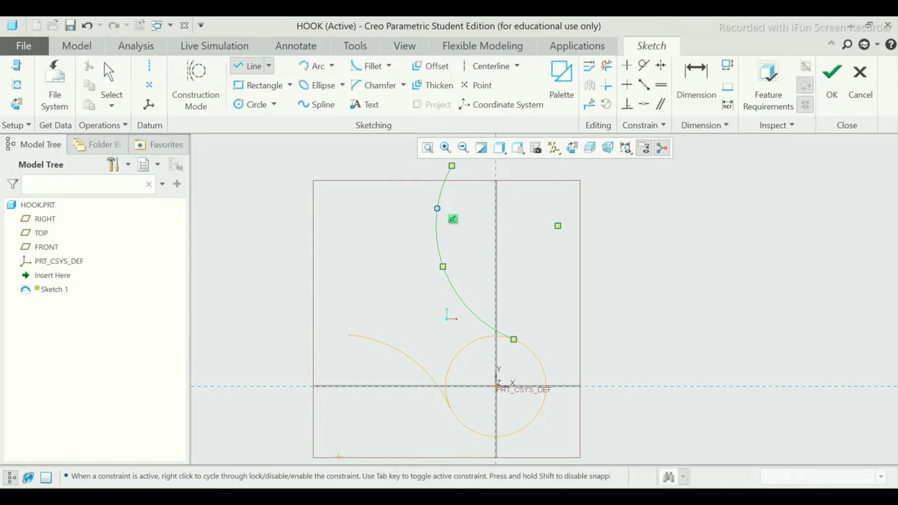
pyautogui.scroll(-2, 453, 219)
pyautogui.scroll(-3, 449, 197)
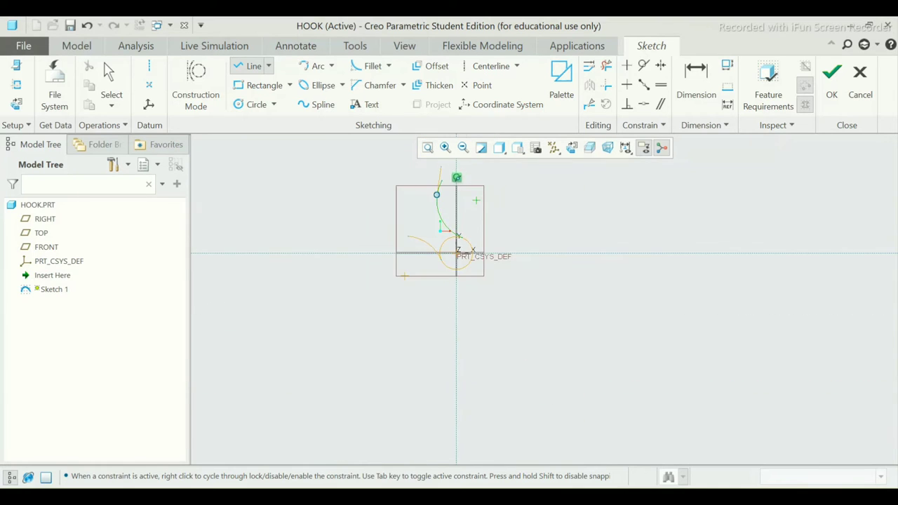
pyautogui.scroll(3, 449, 175)
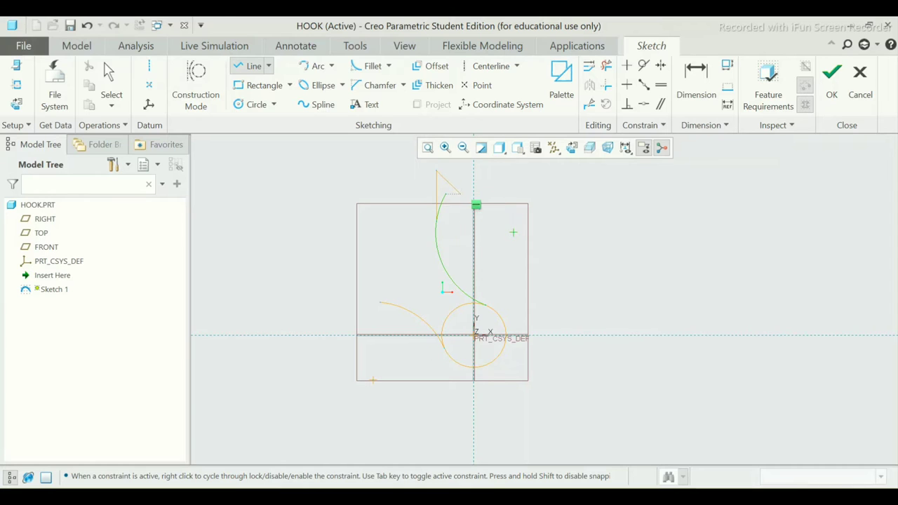
pyautogui.click(436, 222)
pyautogui.scroll(1, 456, 192)
pyautogui.scroll(1, 456, 192)
pyautogui.middleClick(456, 192)
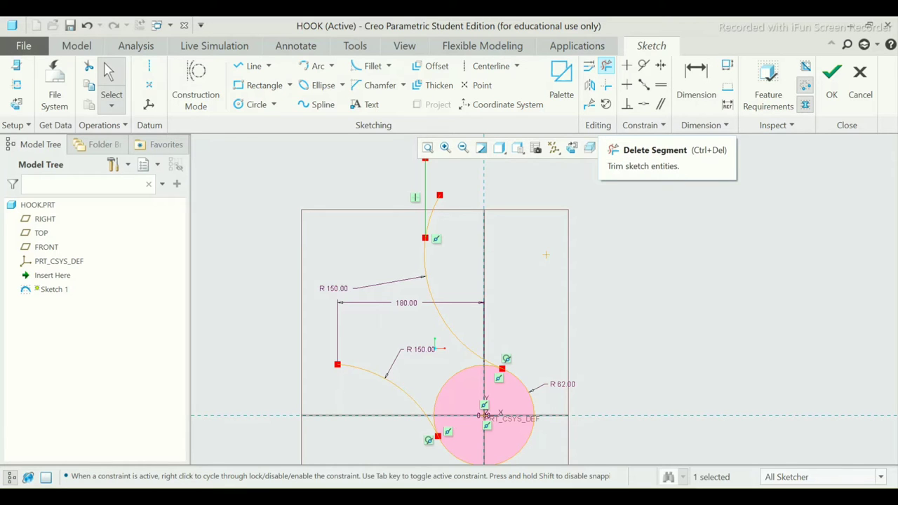
# Trim away the leftover upper arc piece with Delete Segment.
pyautogui.click(606, 66)
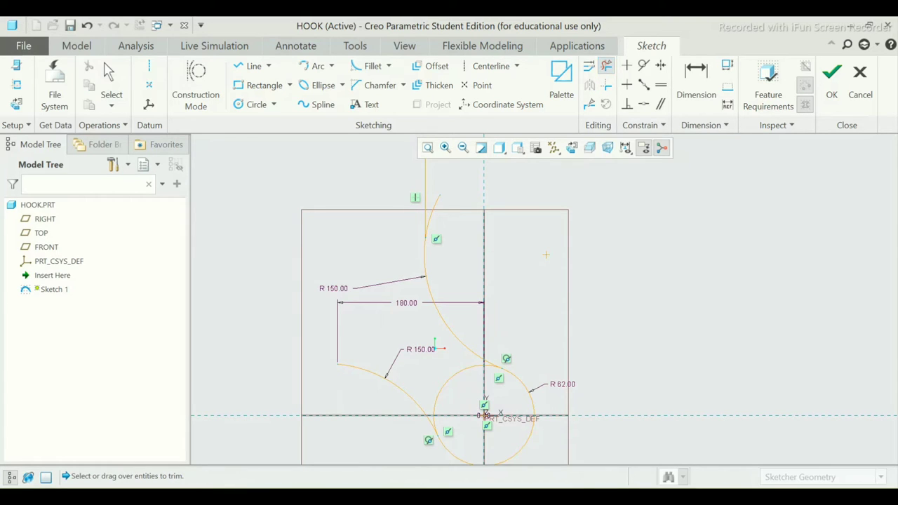
pyautogui.click(430, 214)
pyautogui.middleClick(429, 214)
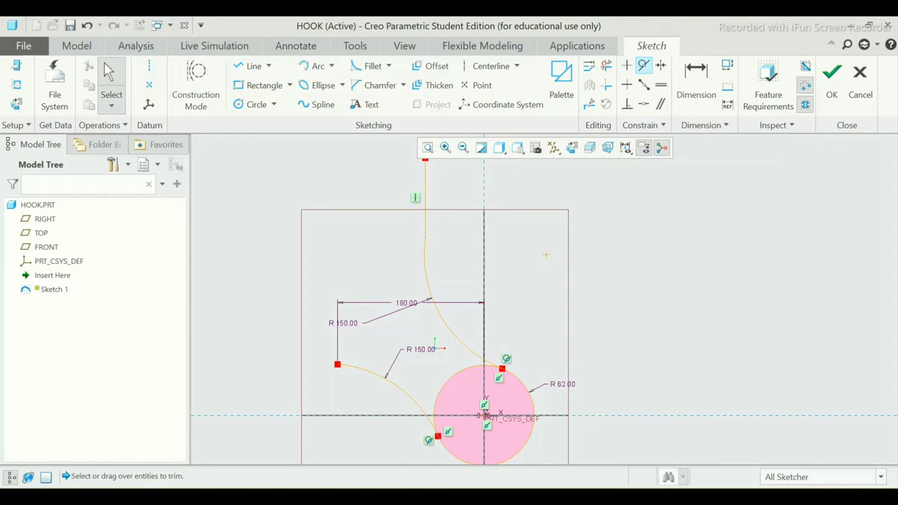
# Make the vertical line tangent to the upper arc.
pyautogui.click(643, 65)
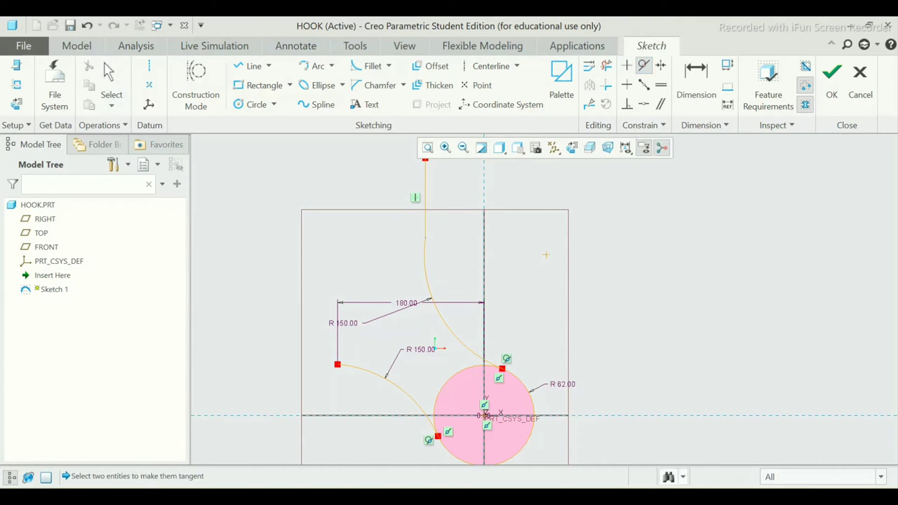
pyautogui.click(426, 204)
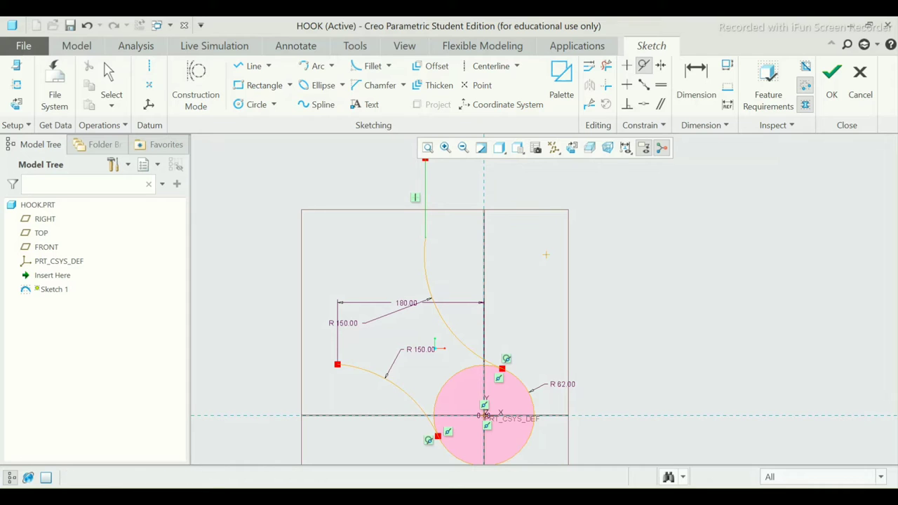
pyautogui.click(424, 252)
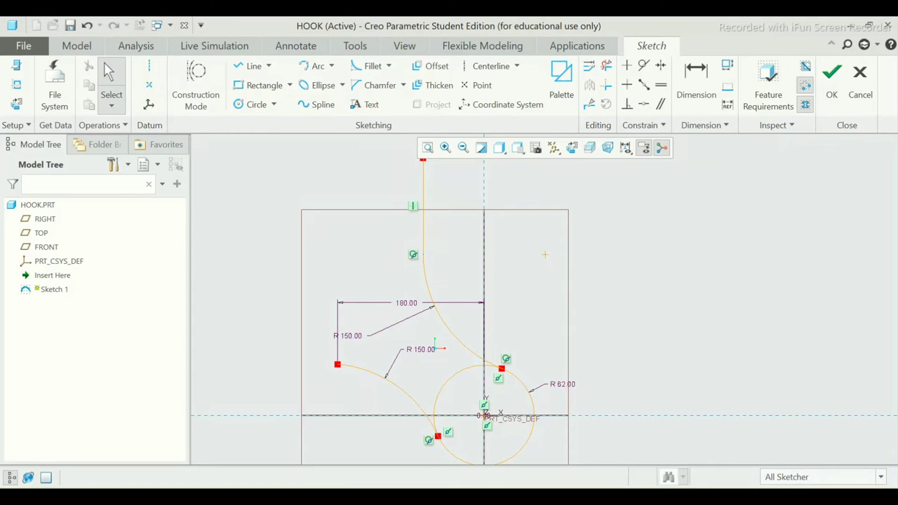
pyautogui.scroll(-2, 532, 293)
pyautogui.scroll(1, 536, 295)
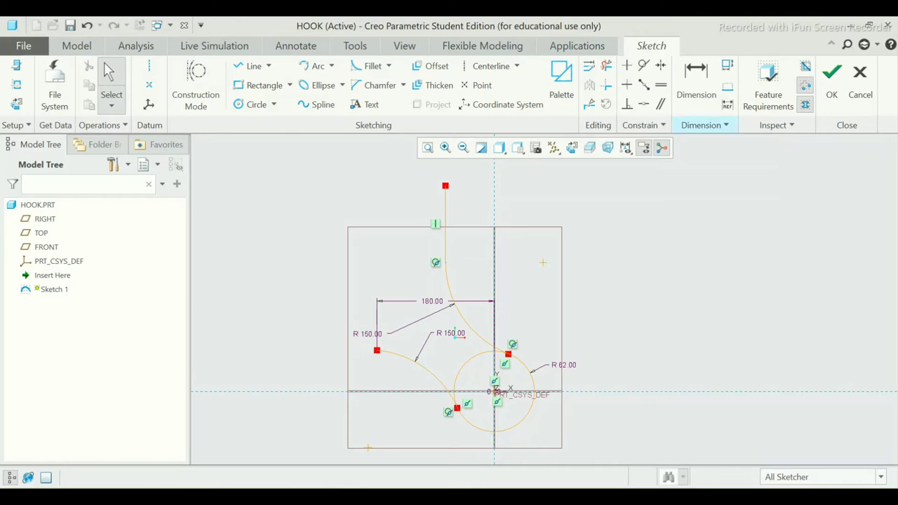
# Dimension the line's top end 210 above the horizontal centreline.
pyautogui.click(696, 81)
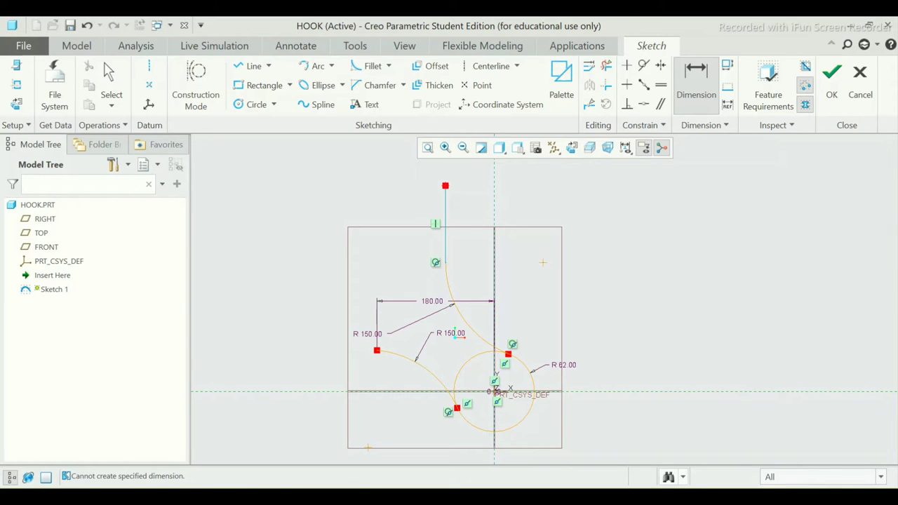
pyautogui.middleClick(603, 331)
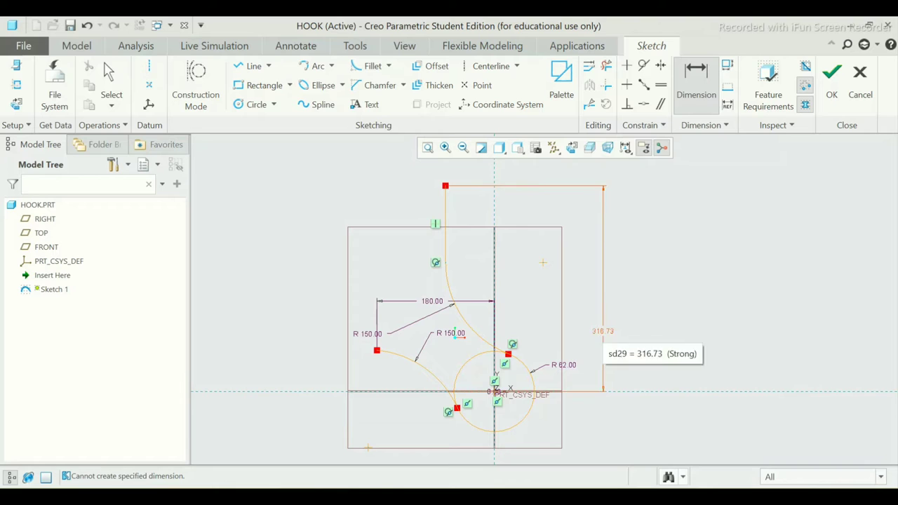
pyautogui.doubleClick(602, 332)
pyautogui.write('21')
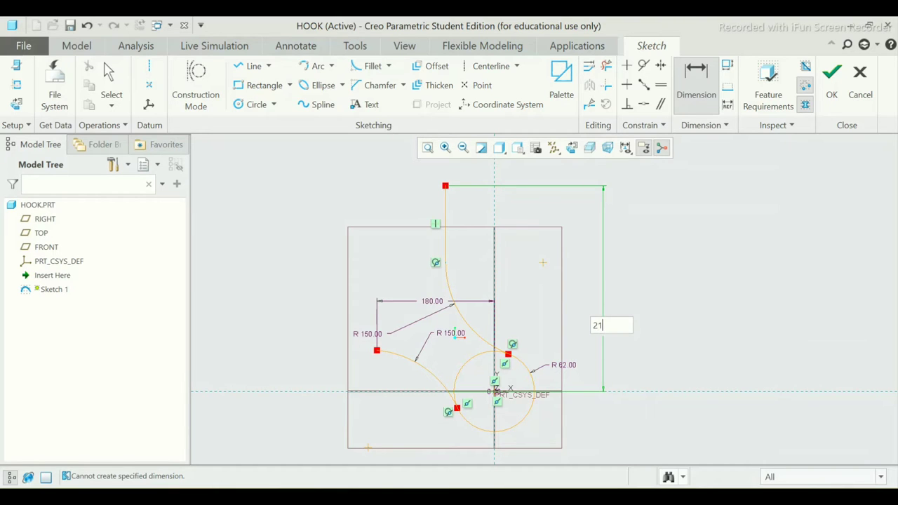
pyautogui.write('0')
pyautogui.press('Return')
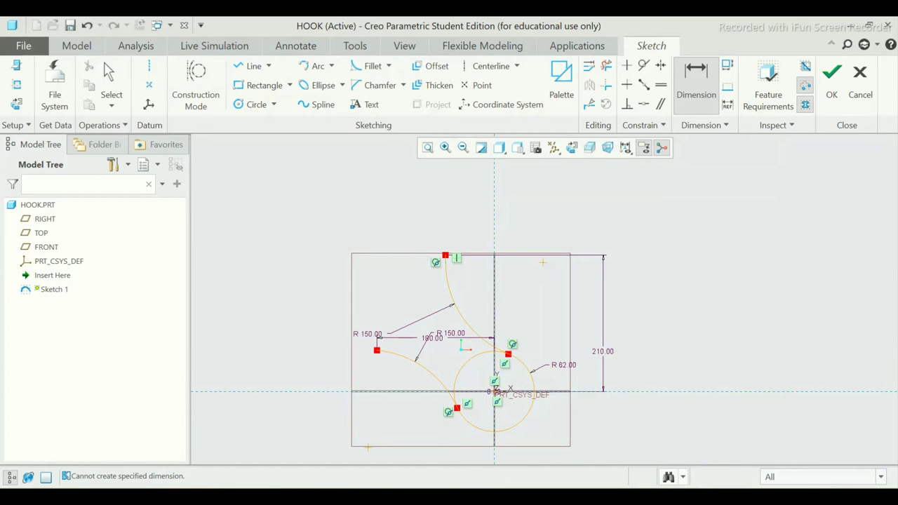
pyautogui.scroll(5, 468, 274)
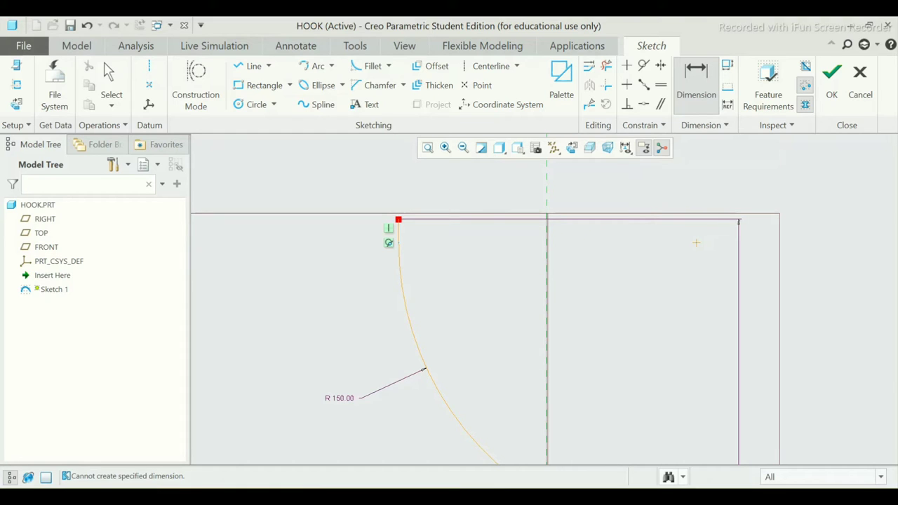
pyautogui.scroll(-1, 496, 168)
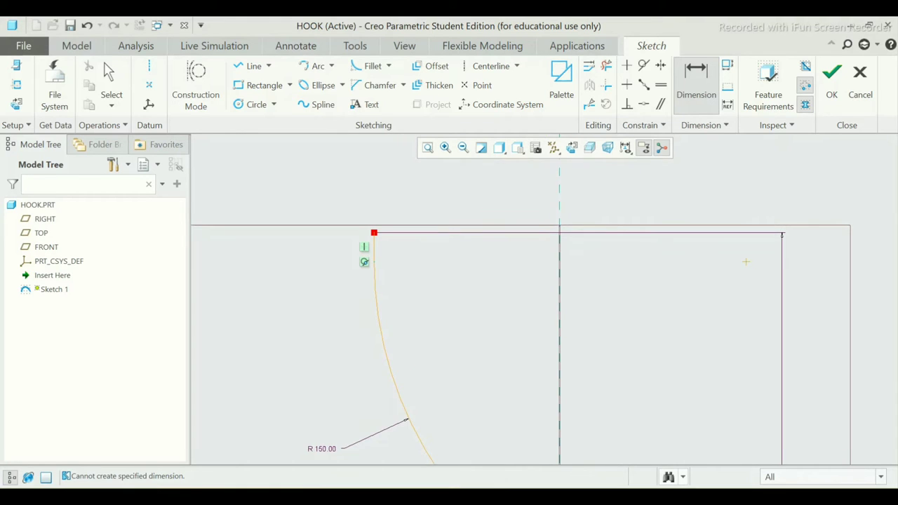
pyautogui.scroll(1, 454, 205)
pyautogui.press('Escape')
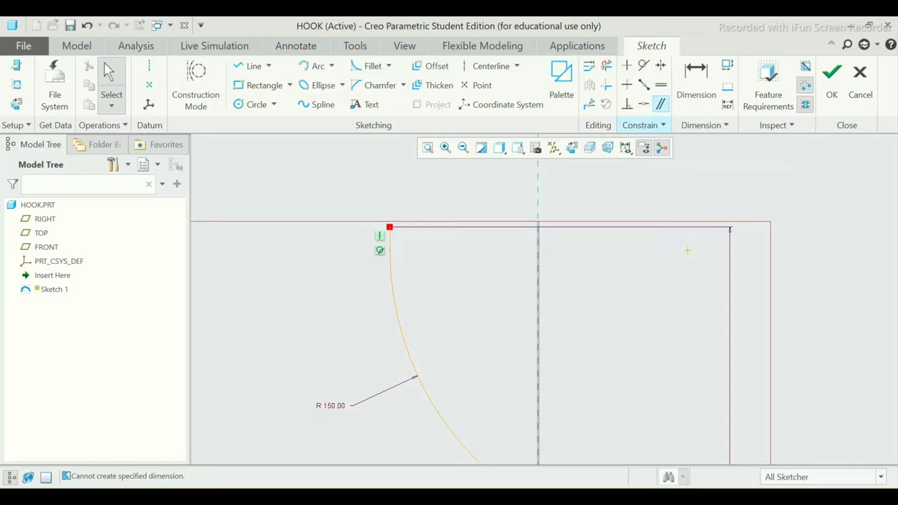
# Add a 30 horizontal dimension from the arc's top end to the vertical centreline.
pyautogui.press('d')
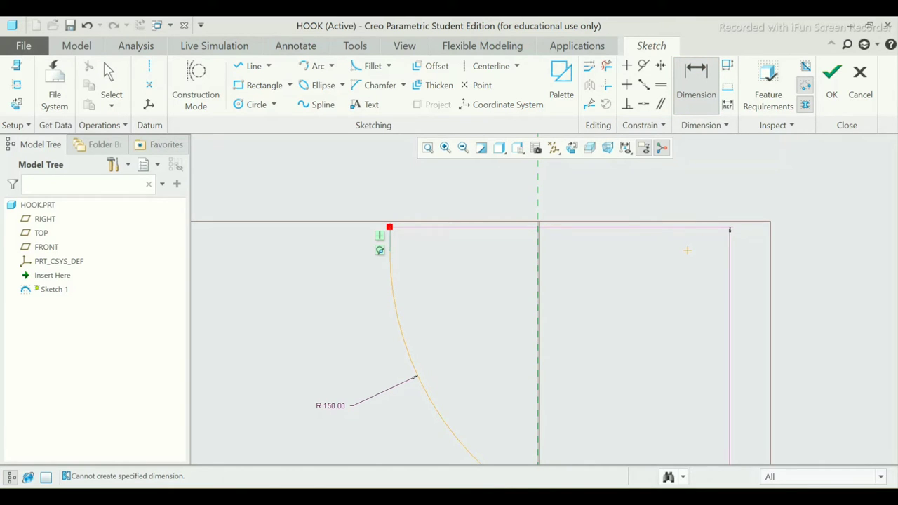
pyautogui.middleClick(454, 202)
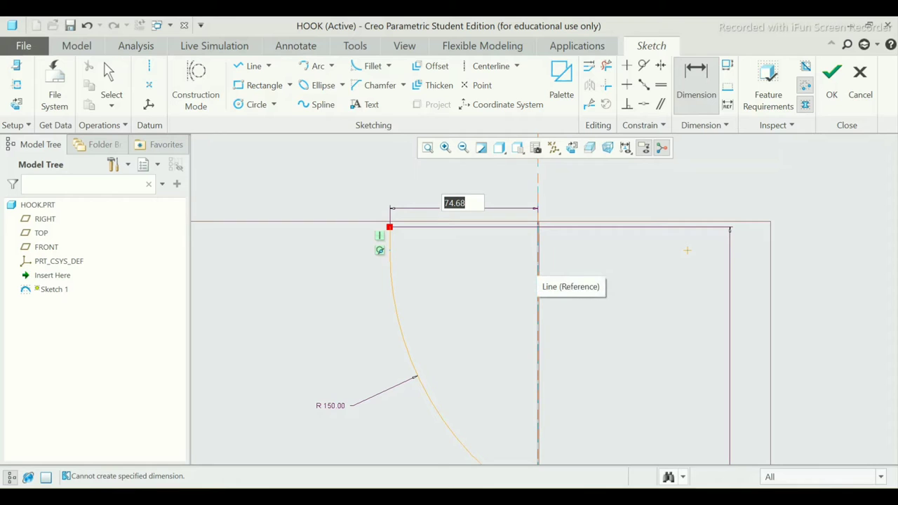
pyautogui.write('3')
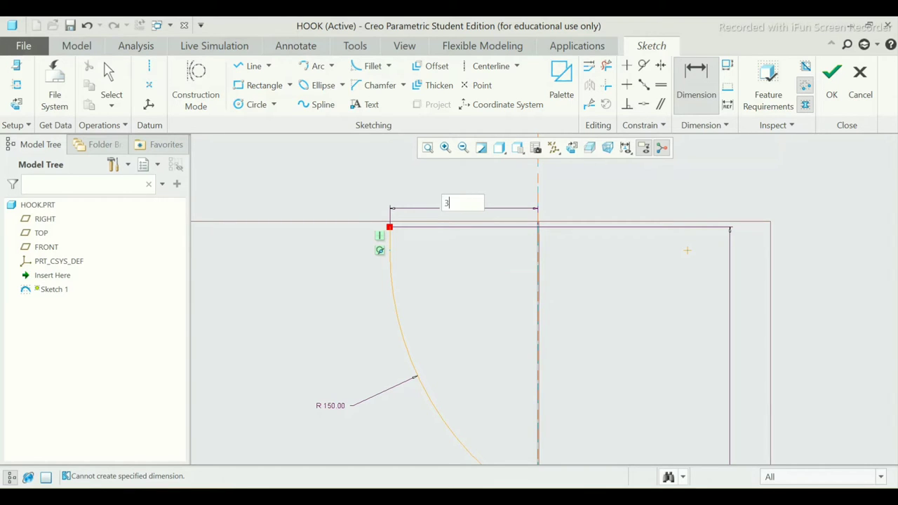
pyautogui.write('0')
pyautogui.press('Return')
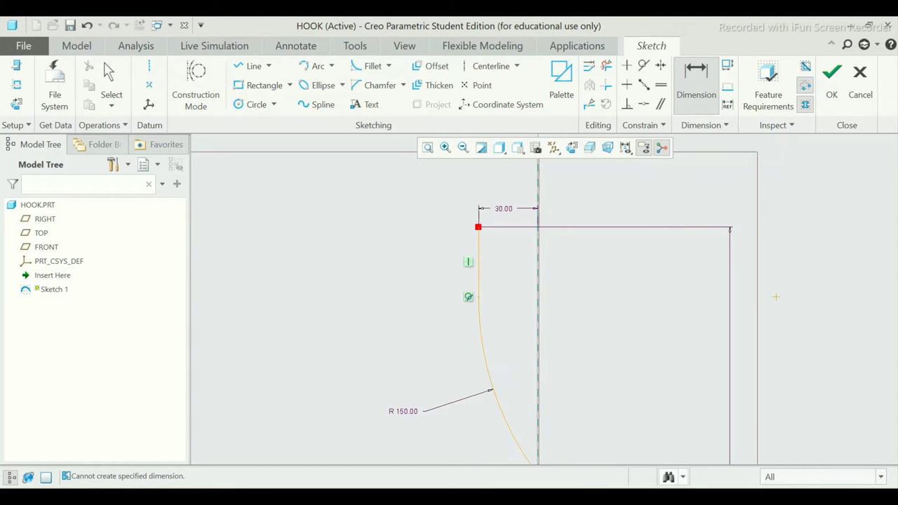
pyautogui.scroll(-1, 776, 297)
pyautogui.scroll(-1, 598, 324)
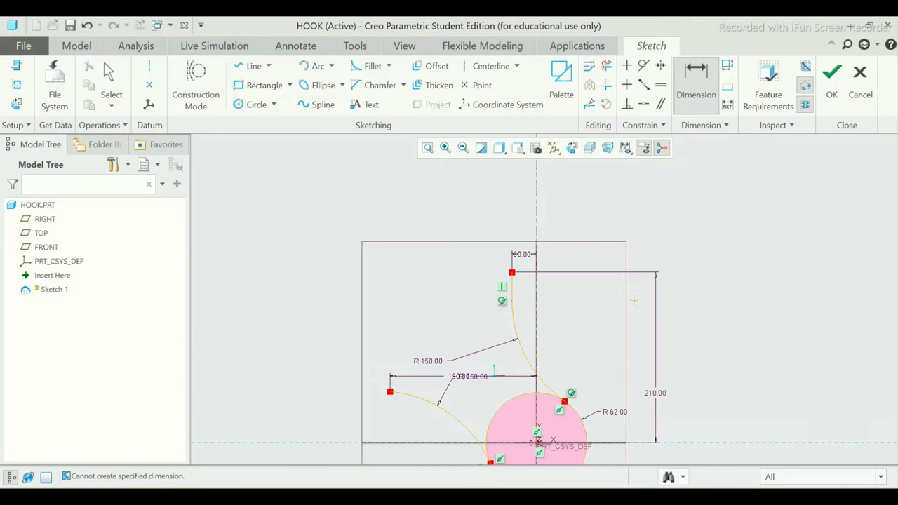
pyautogui.scroll(-1, 598, 324)
pyautogui.scroll(-1, 598, 325)
# Trim the leftover pieces of the R62 circle and the short stray arc.
pyautogui.scroll(4, 576, 401)
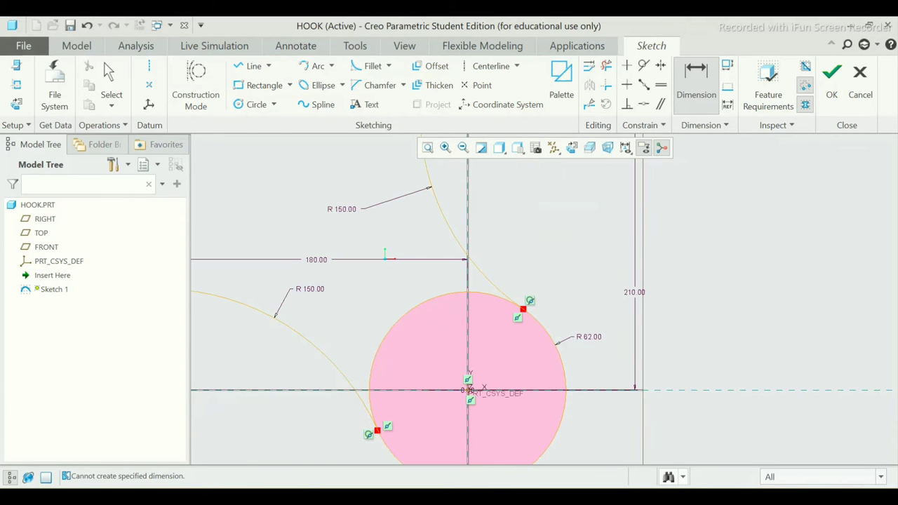
pyautogui.press('Escape')
pyautogui.scroll(-2, 575, 300)
pyautogui.scroll(2, 574, 295)
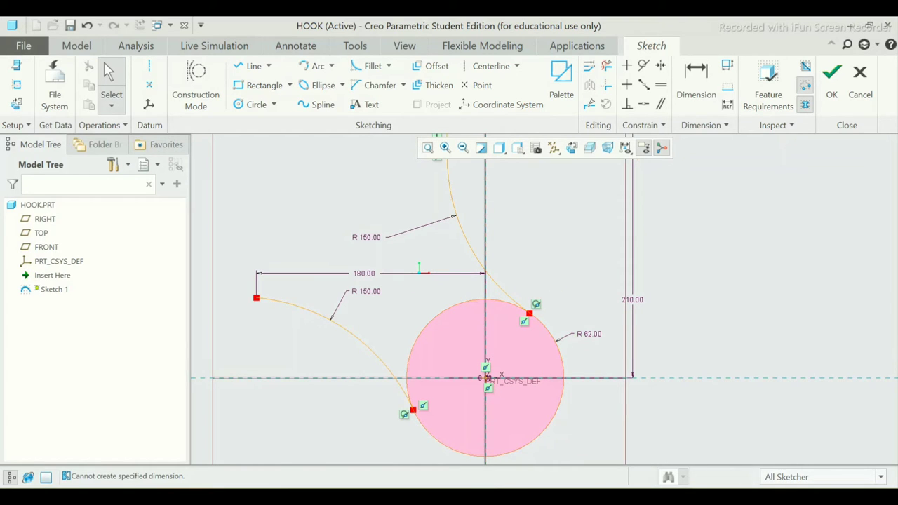
pyautogui.click(606, 67)
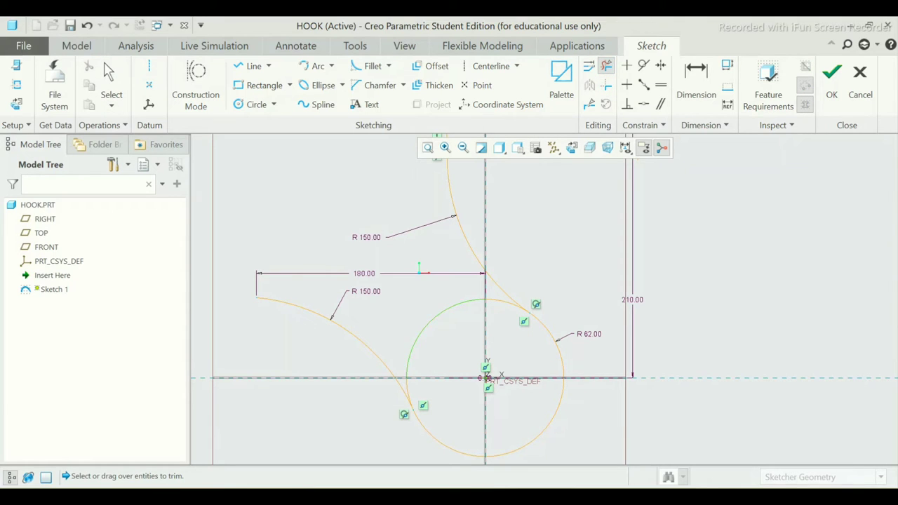
pyautogui.click(432, 323)
pyautogui.click(505, 301)
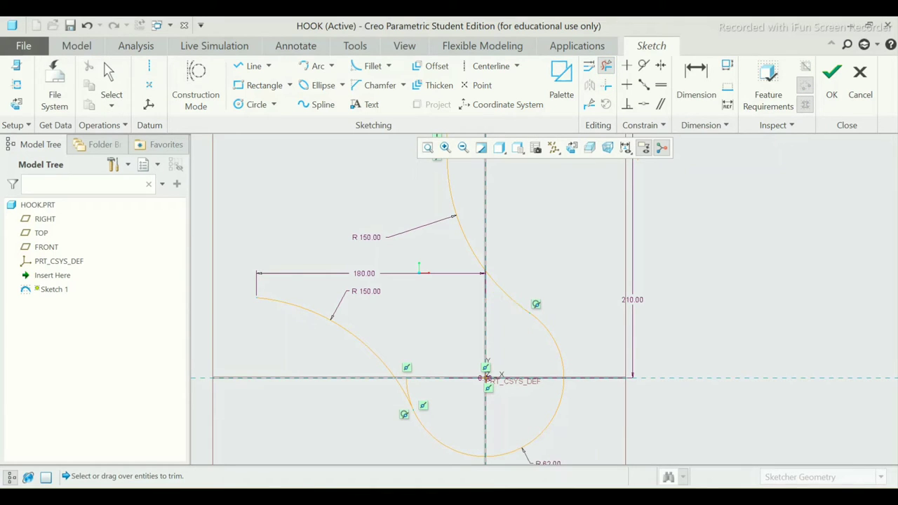
pyautogui.click(409, 391)
pyautogui.middleClick(463, 333)
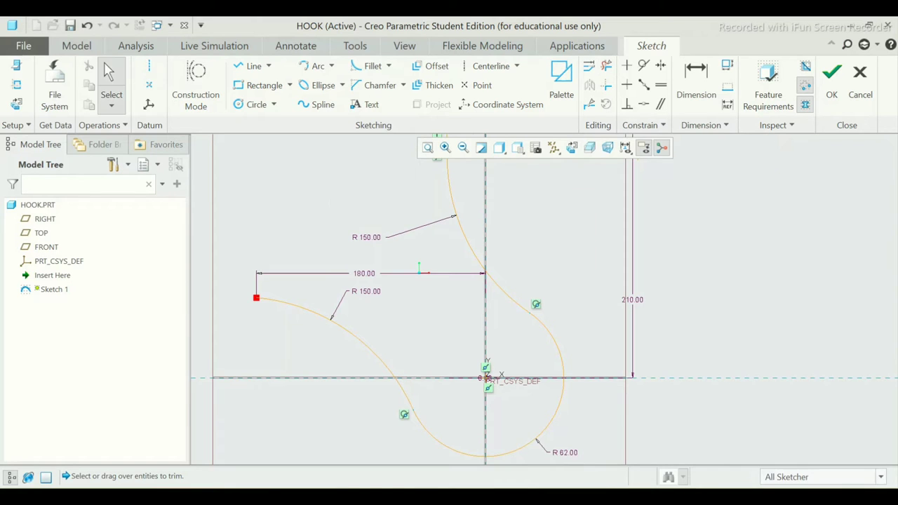
pyautogui.scroll(3, 463, 333)
pyautogui.scroll(-4, 491, 330)
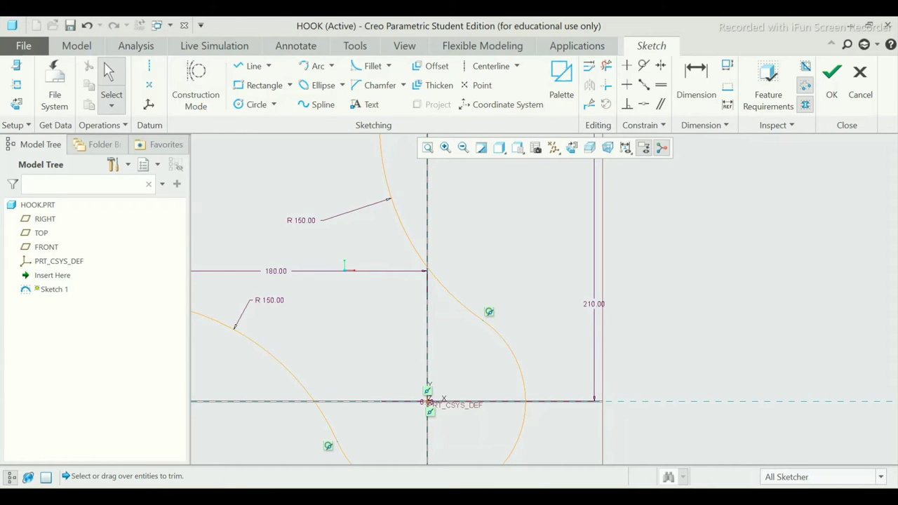
# Place a sketch point where the arc meets the horizontal axis.
pyautogui.click(149, 84)
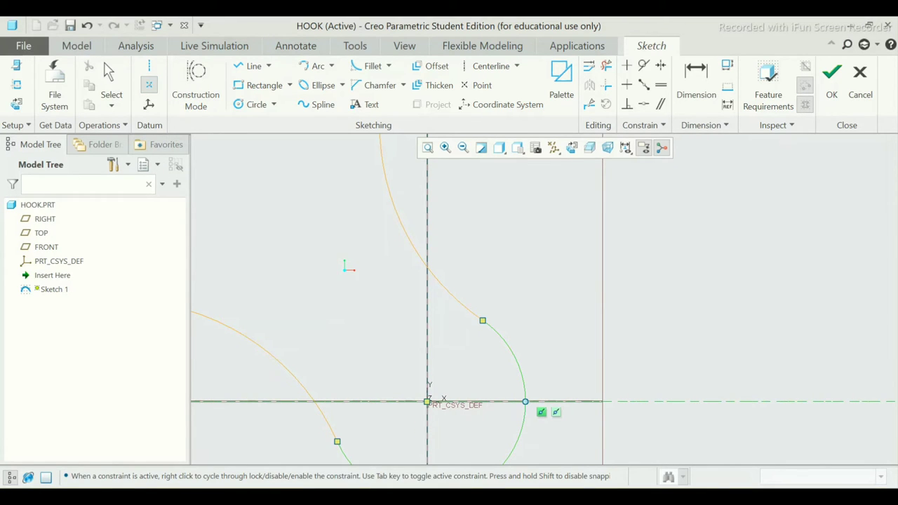
pyautogui.click(525, 402)
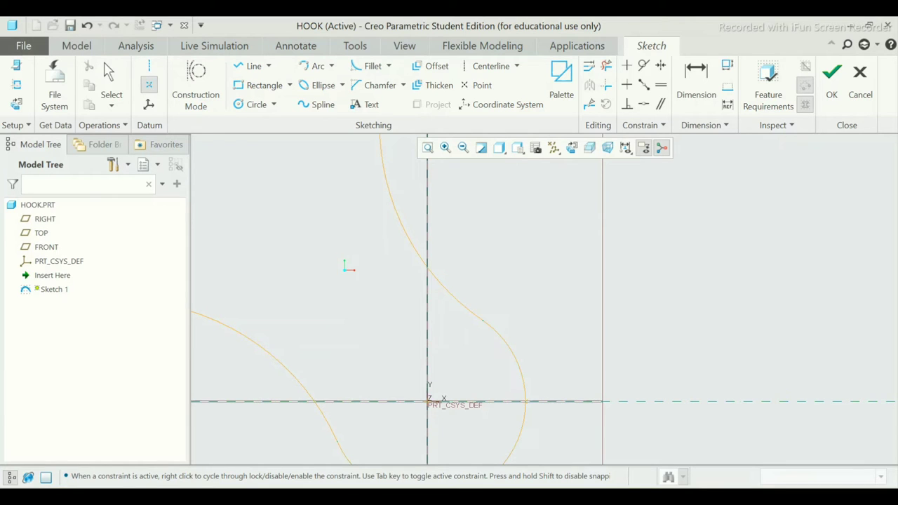
pyautogui.middleClick(525, 401)
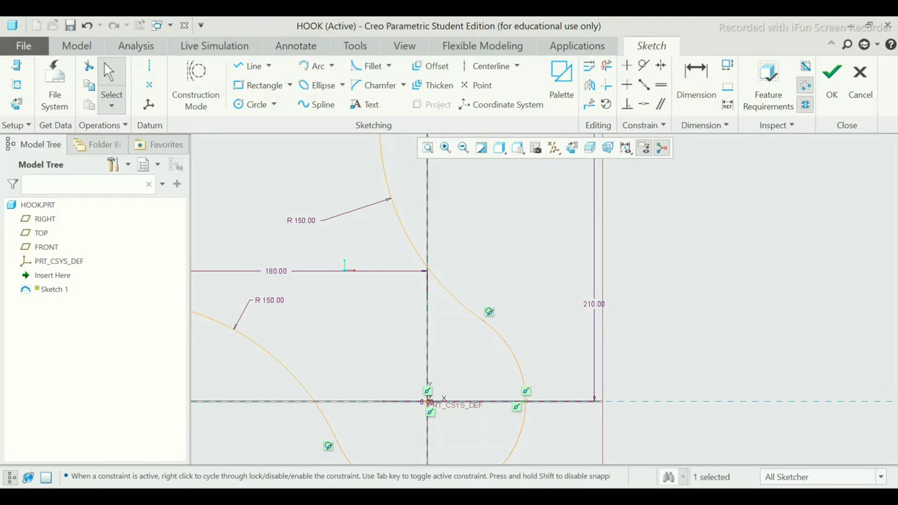
pyautogui.scroll(-3, 474, 411)
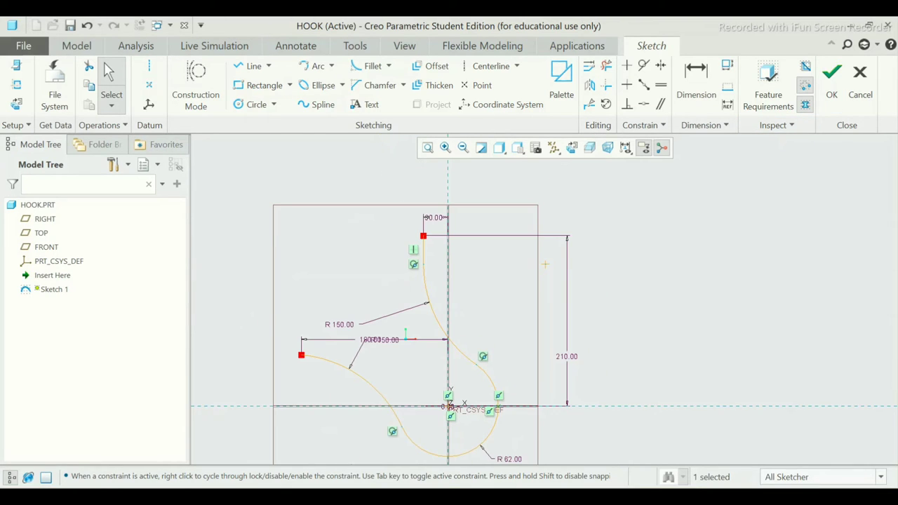
pyautogui.scroll(1, 421, 456)
pyautogui.scroll(-1, 433, 443)
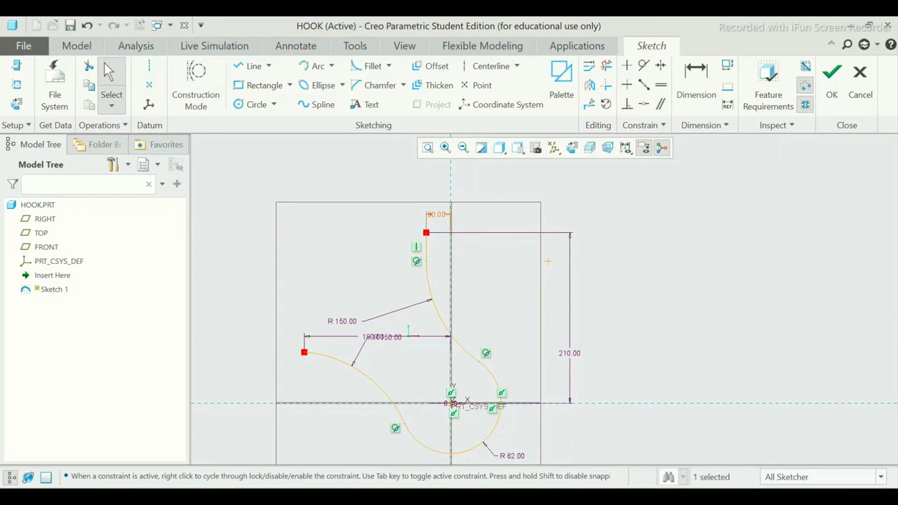
# Move the 30.00 and 180.00 dimensions clear of the curve and finish the sketch.
pyautogui.moveTo(435, 214); pyautogui.dragTo(392, 179)
pyautogui.click(548, 261)
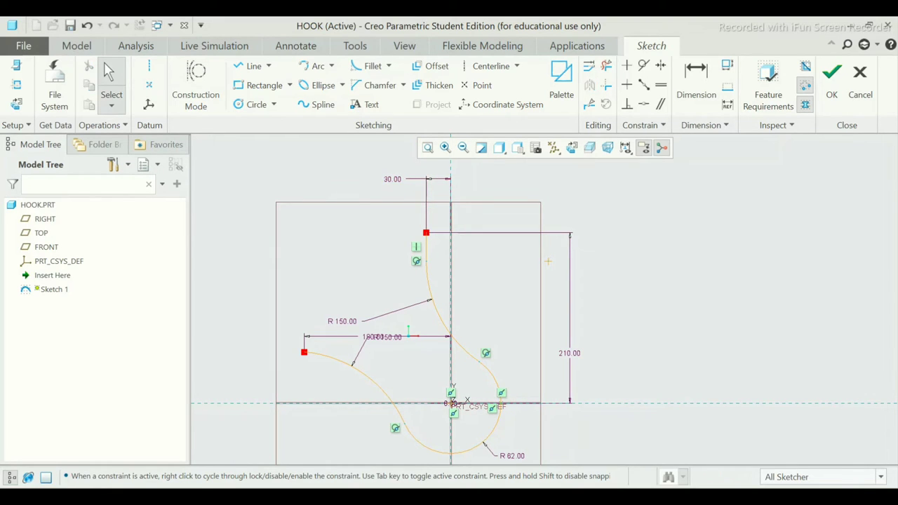
pyautogui.moveTo(372, 337); pyautogui.dragTo(379, 447)
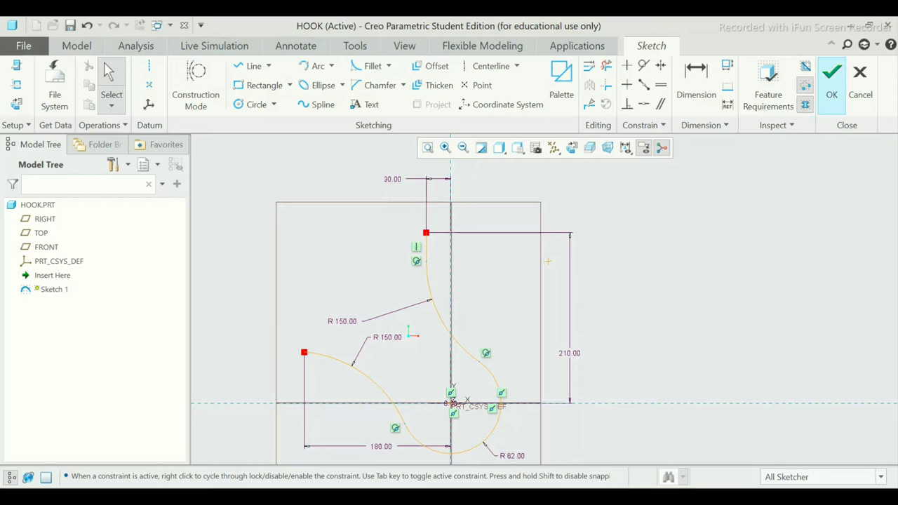
pyautogui.click(831, 77)
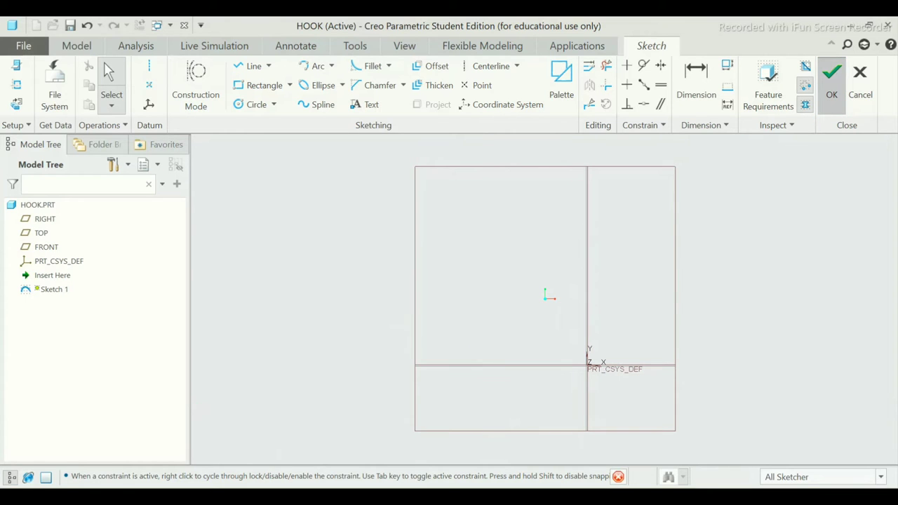
pyautogui.press('Escape')
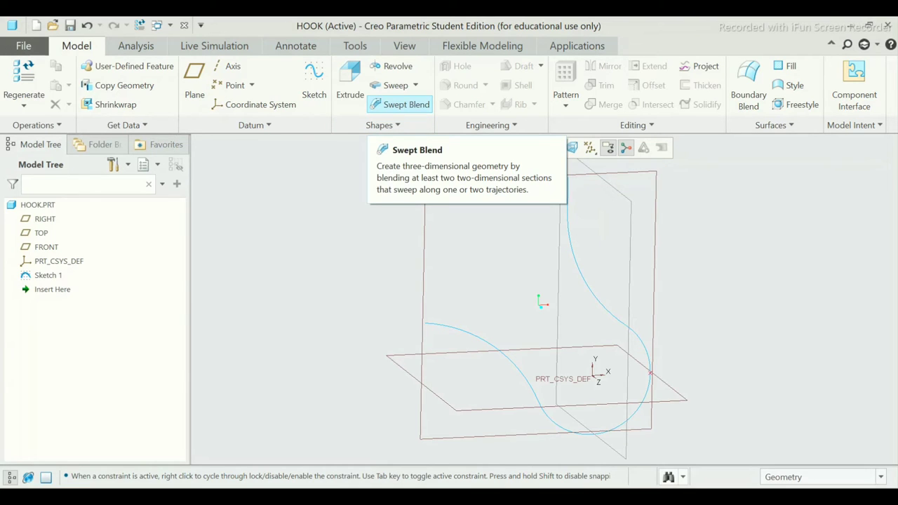
# Start a Swept Blend on Sketch 1, flip its start to the top end, and show Sections.
pyautogui.click(400, 103)
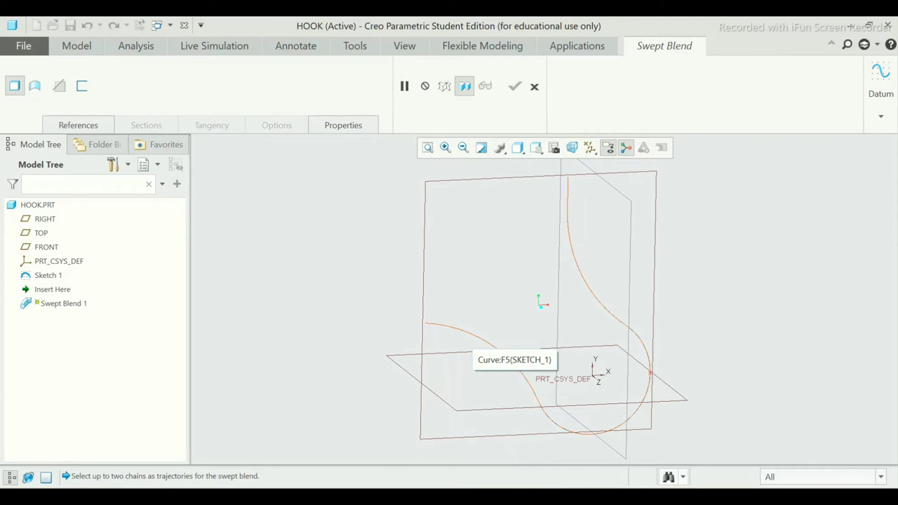
pyautogui.click(488, 343)
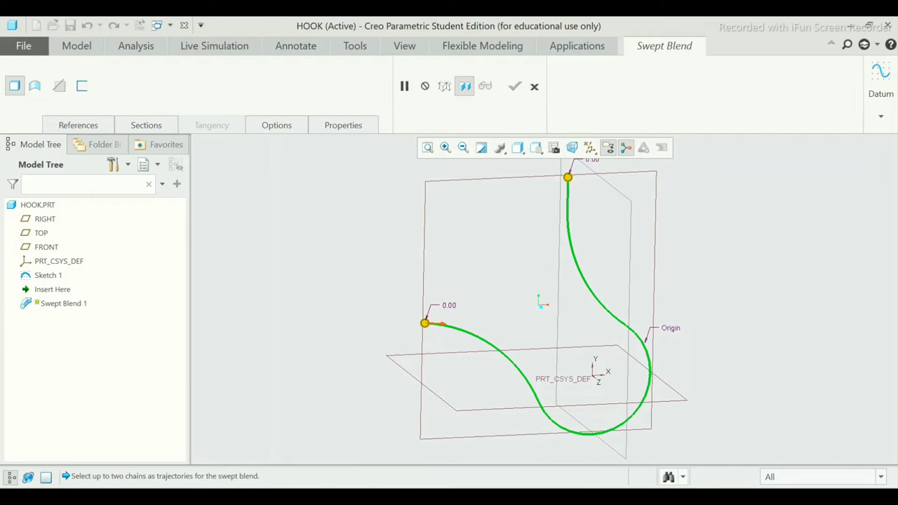
pyautogui.click(438, 324)
pyautogui.click(146, 125)
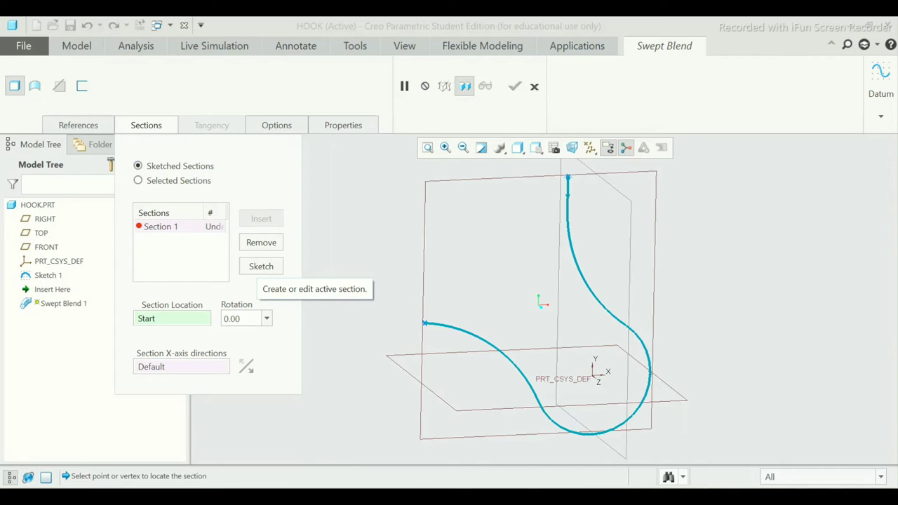
# Open the Section 1 sketch and draw a circle centred on the origin.
pyautogui.click(261, 268)
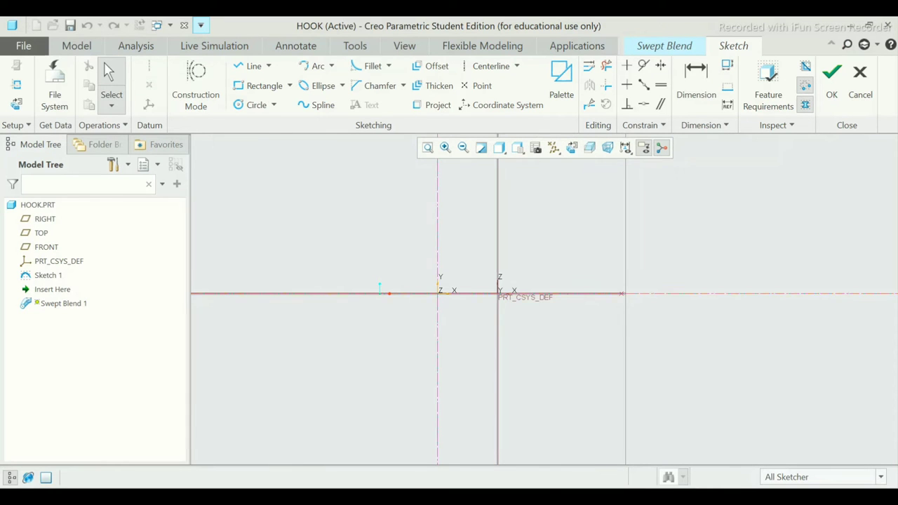
pyautogui.click(256, 104)
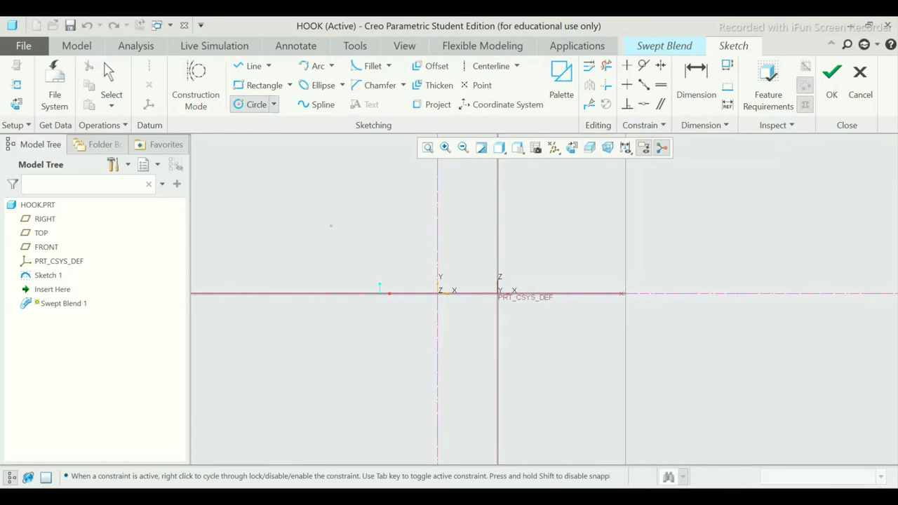
pyautogui.click(506, 293)
pyautogui.click(438, 293)
pyautogui.middleClick(438, 293)
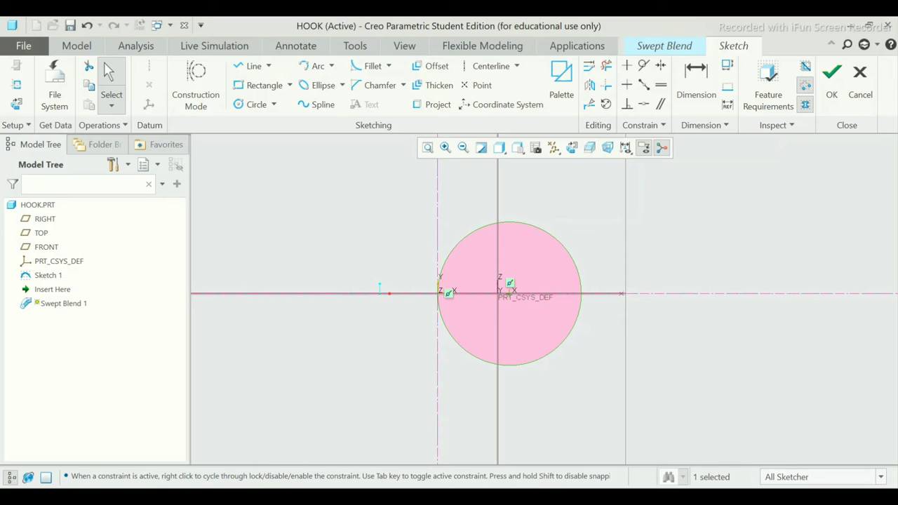
# Dimension the circle's diameter to 60.
pyautogui.click(696, 83)
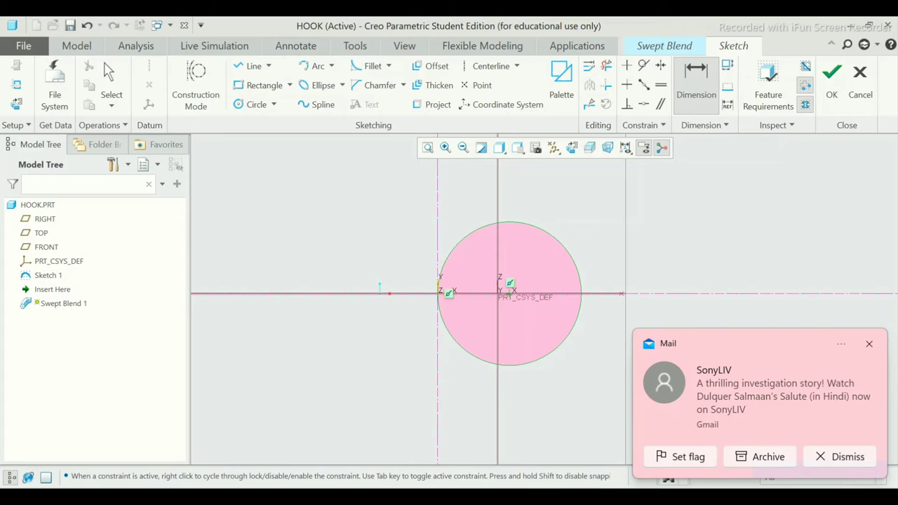
pyautogui.click(869, 343)
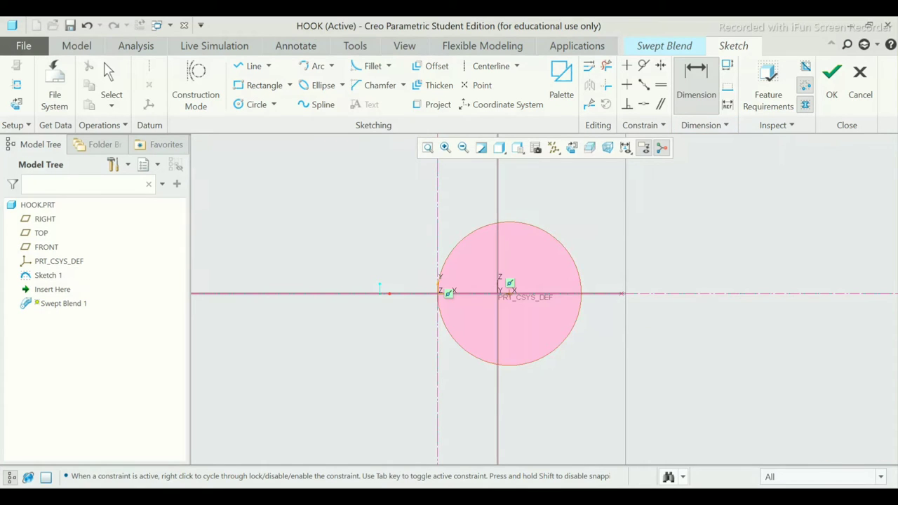
pyautogui.doubleClick(560, 243)
pyautogui.middleClick(582, 226)
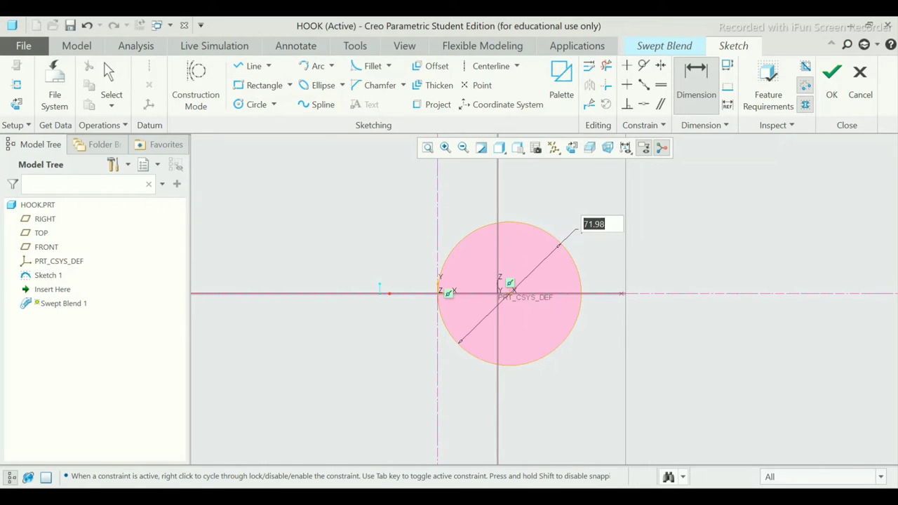
pyautogui.press('Return')
pyautogui.doubleClick(594, 230)
pyautogui.write('60')
pyautogui.press('Return')
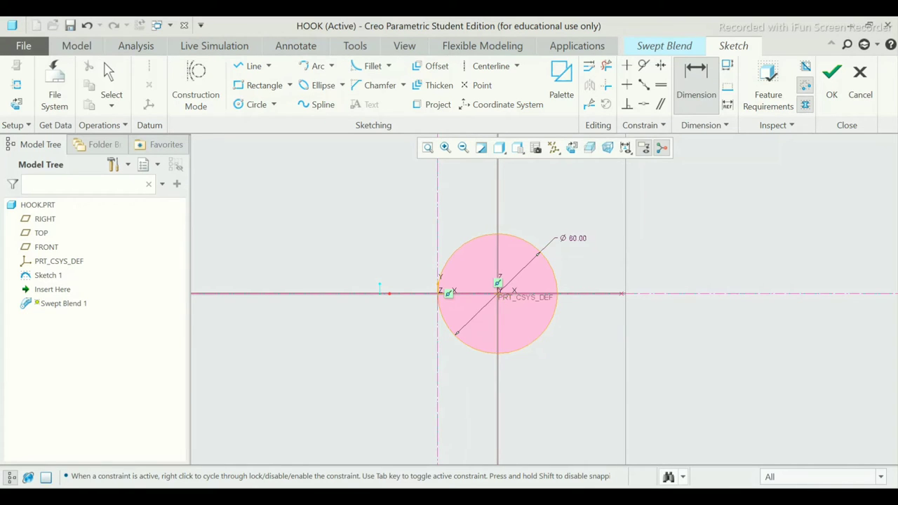
pyautogui.press('Escape')
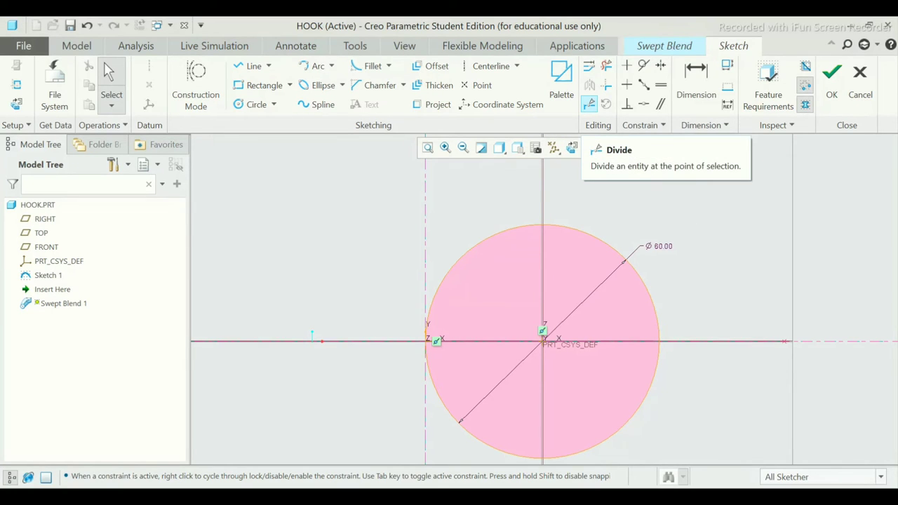
# Divide the Ø60 circle at four points, including both axis crossings, and close the section sketch.
pyautogui.click(590, 104)
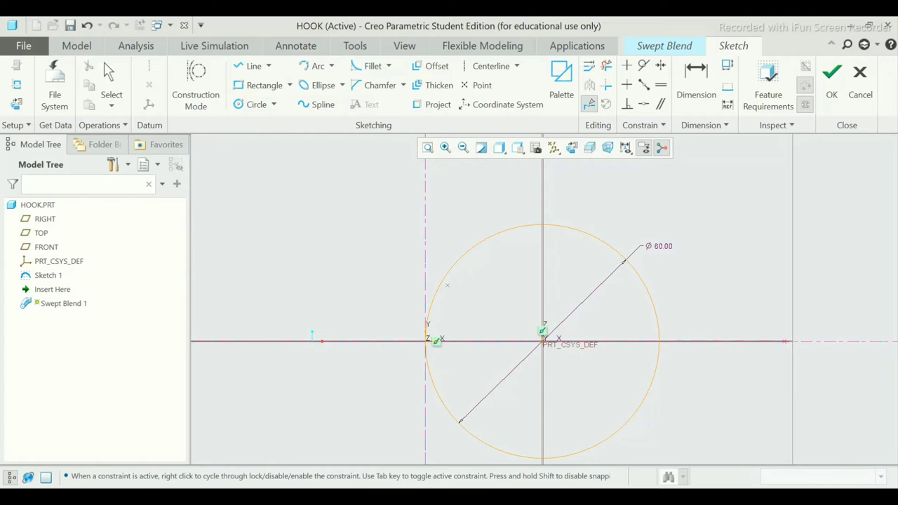
pyautogui.click(444, 277)
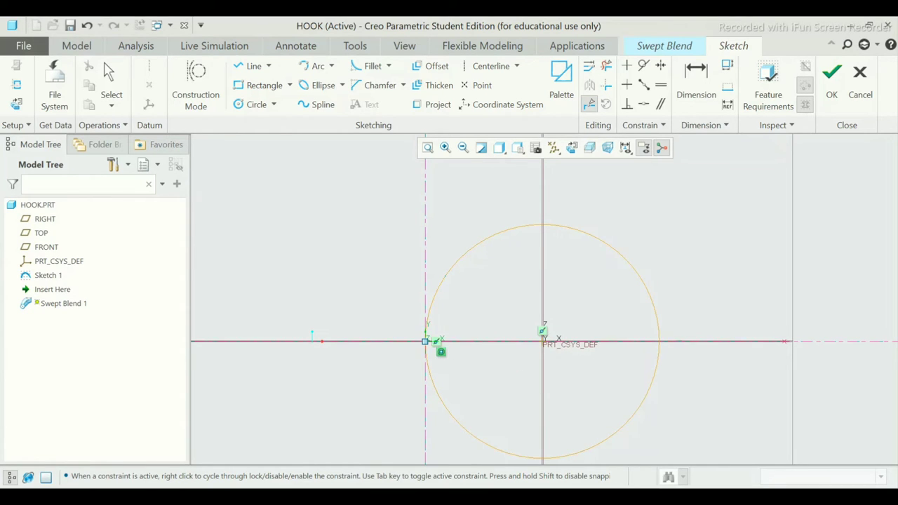
pyautogui.click(426, 342)
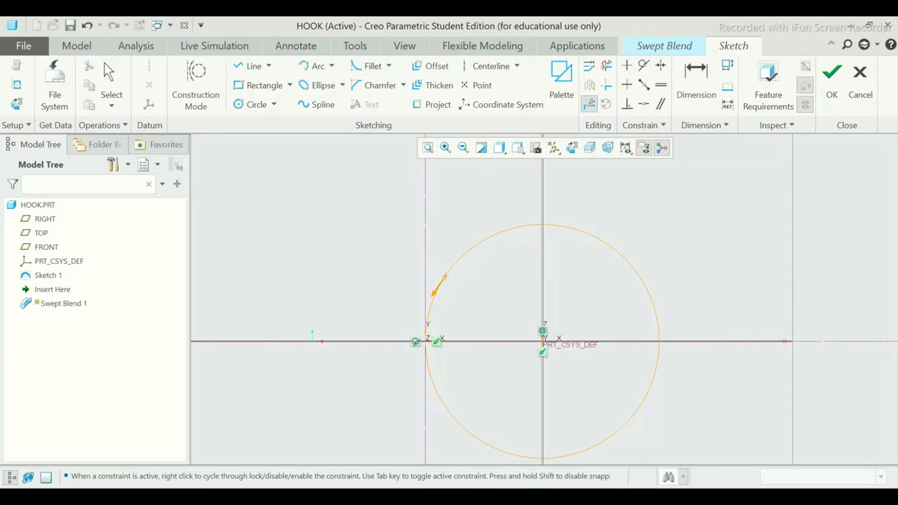
pyautogui.click(440, 397)
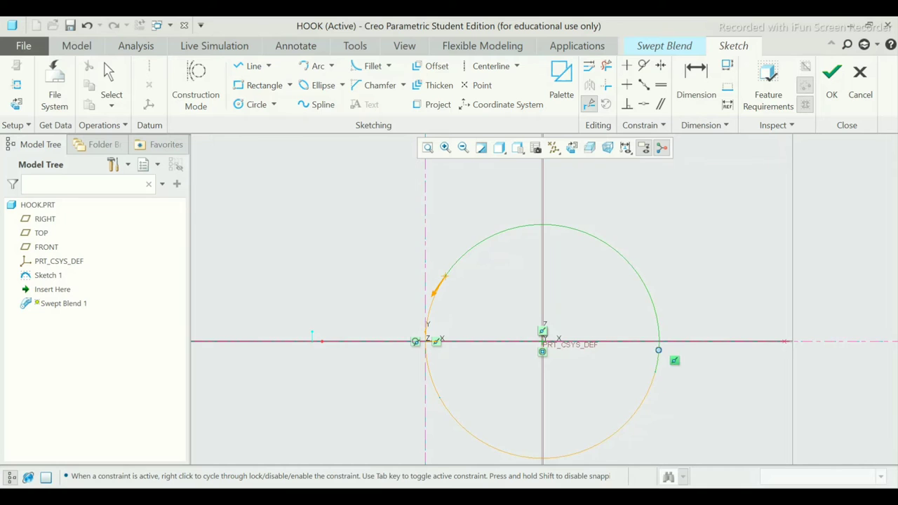
pyautogui.click(659, 346)
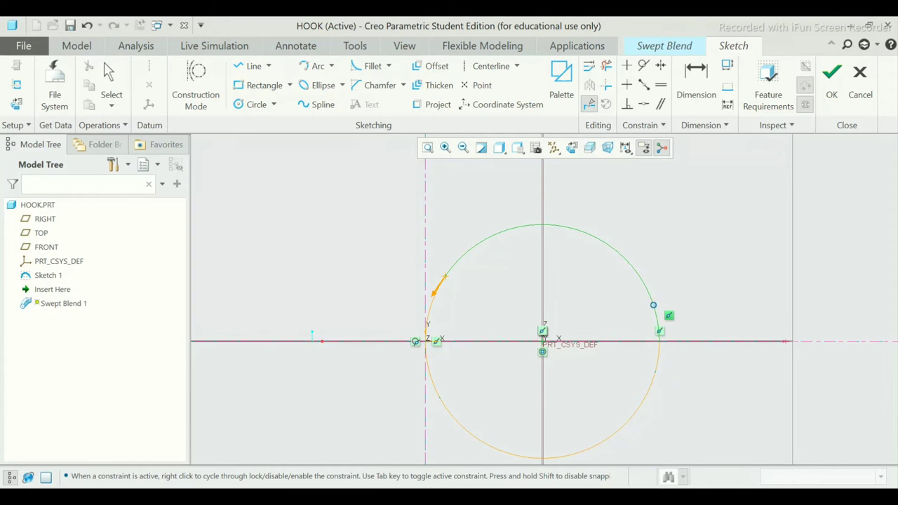
pyautogui.middleClick(653, 306)
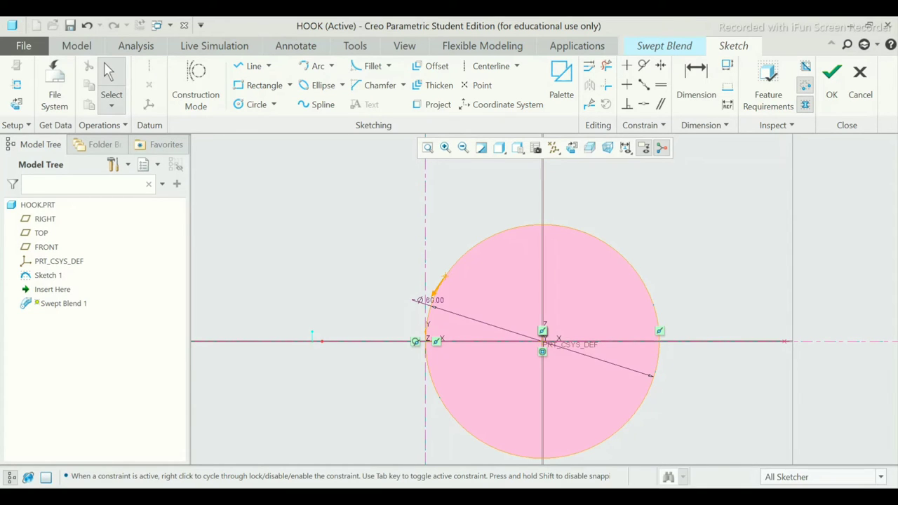
pyautogui.click(832, 81)
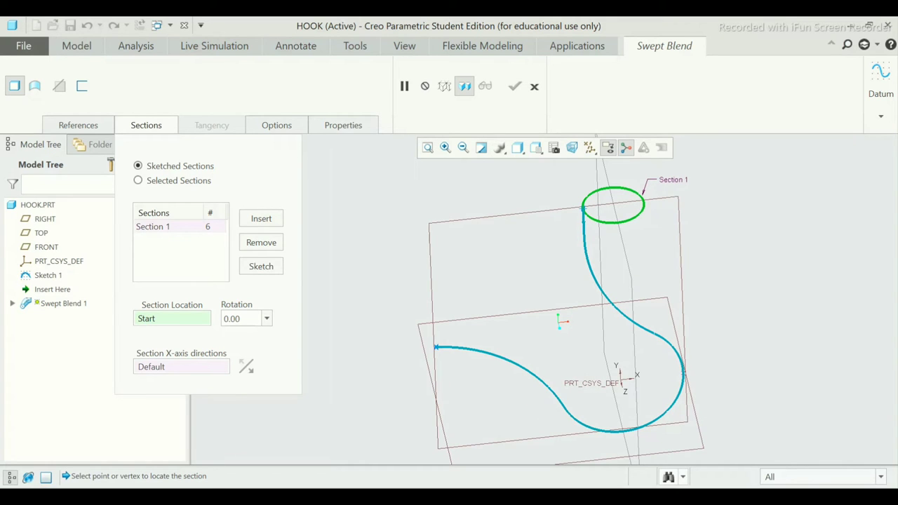
# Insert Section 2 at point PNT0 on the trajectory and open its sketch.
pyautogui.click(261, 218)
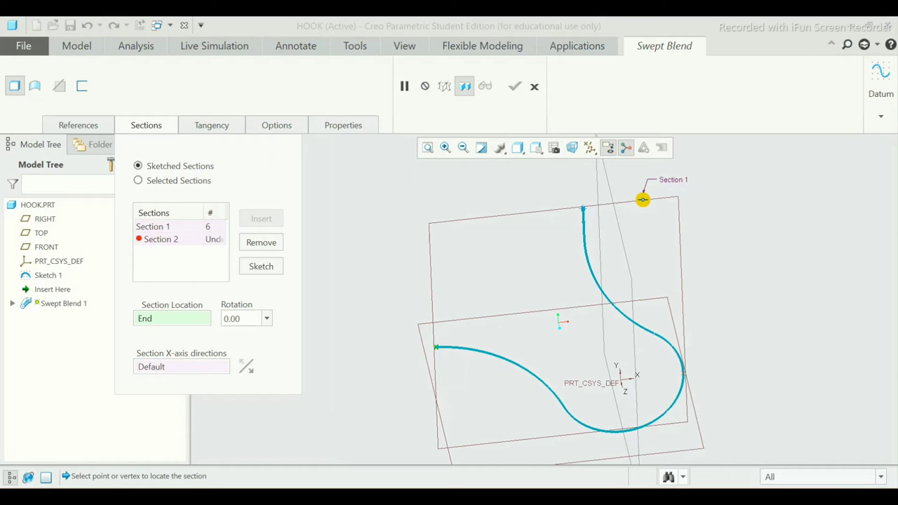
pyautogui.click(435, 347)
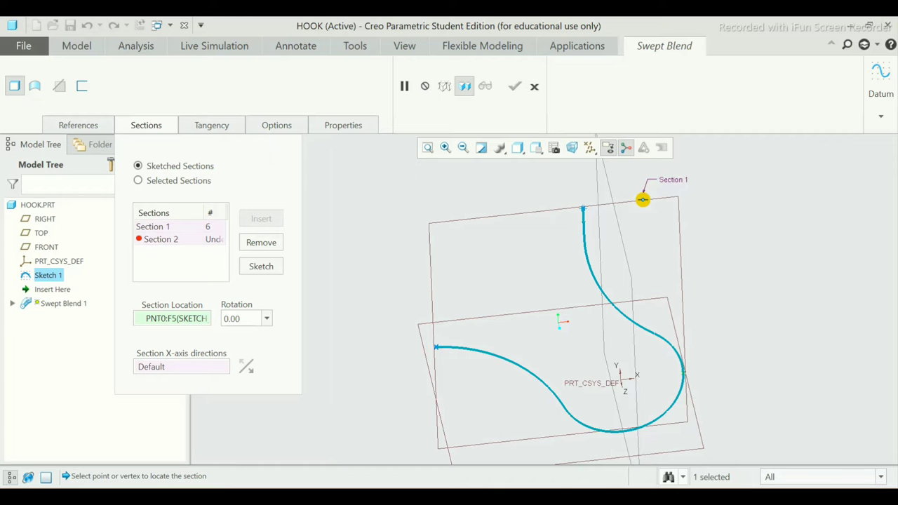
pyautogui.click(261, 266)
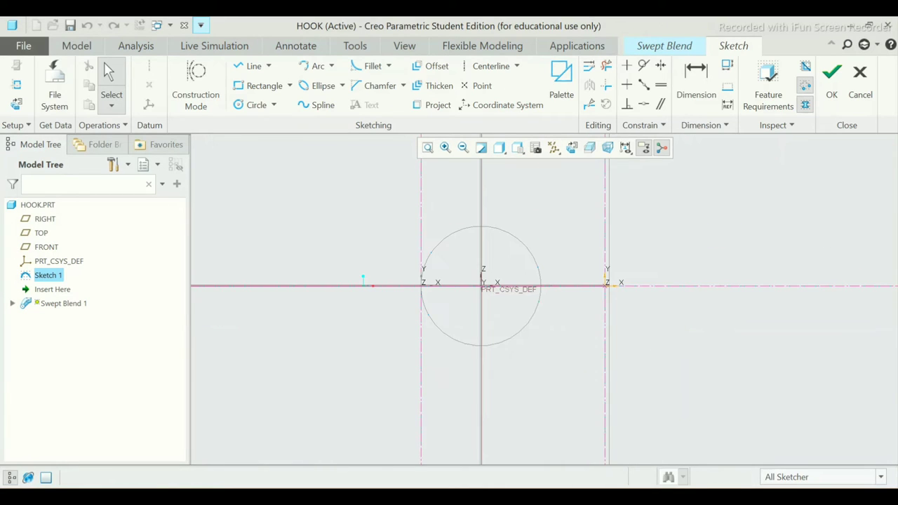
# Draw a circle centred on the horizontal axis, reaching the right vertical reference.
pyautogui.scroll(2, 743, 261)
pyautogui.scroll(2, 744, 261)
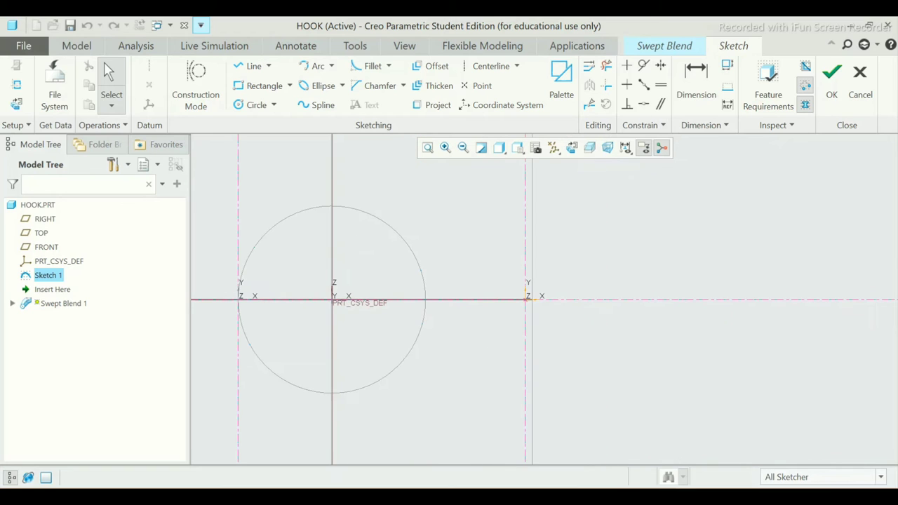
pyautogui.click(254, 105)
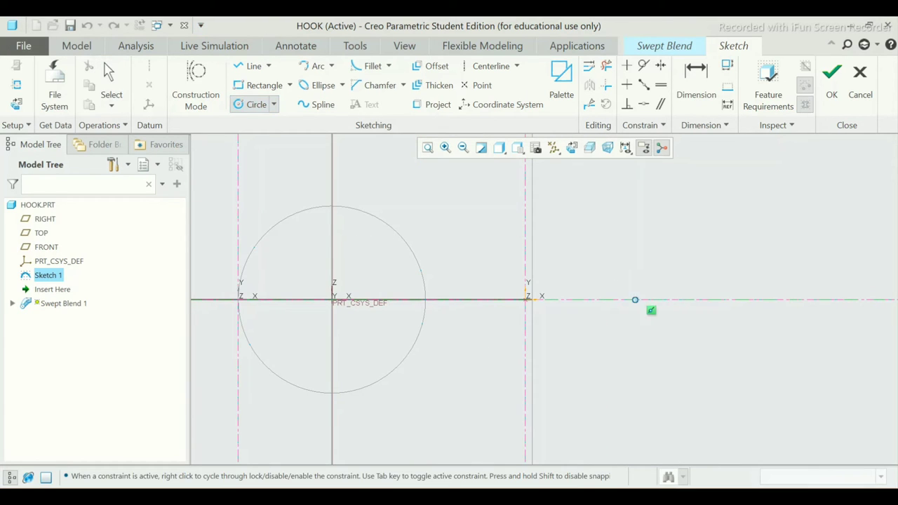
pyautogui.click(625, 299)
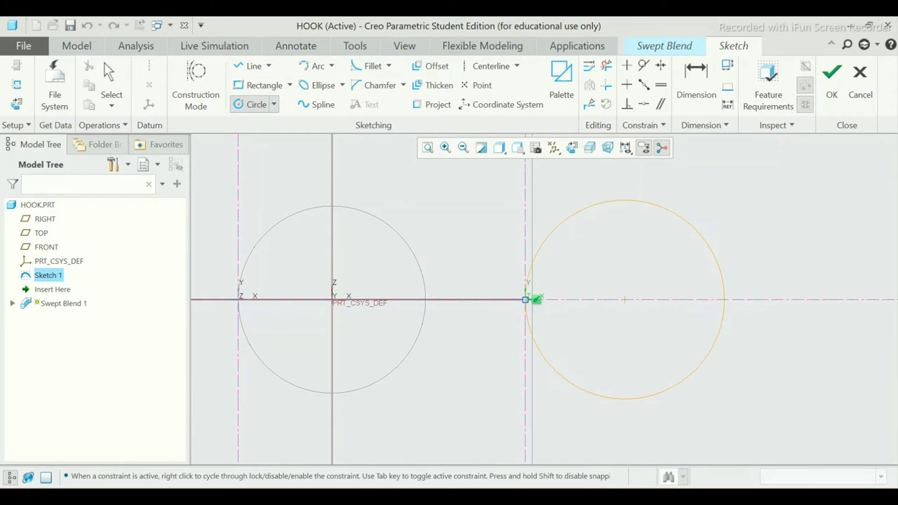
pyautogui.click(527, 300)
pyautogui.middleClick(526, 299)
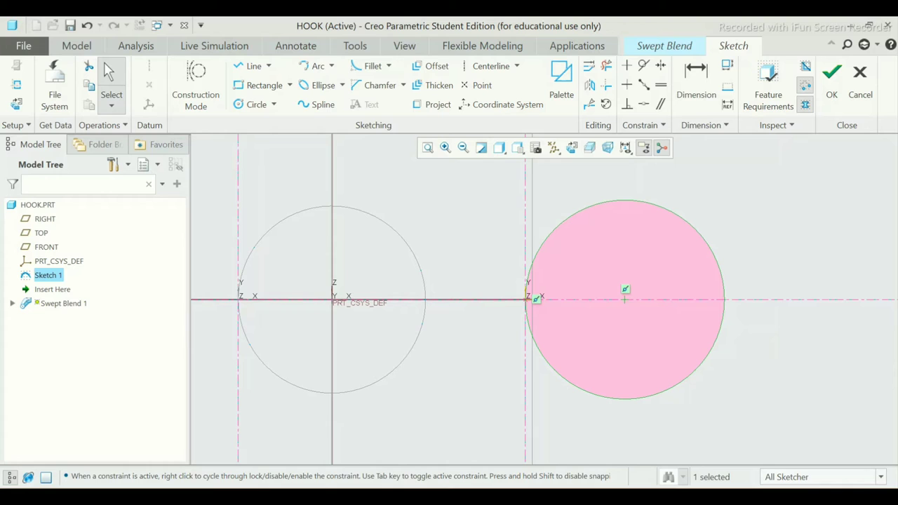
# Set the new circle's radius to 50.
pyautogui.click(696, 80)
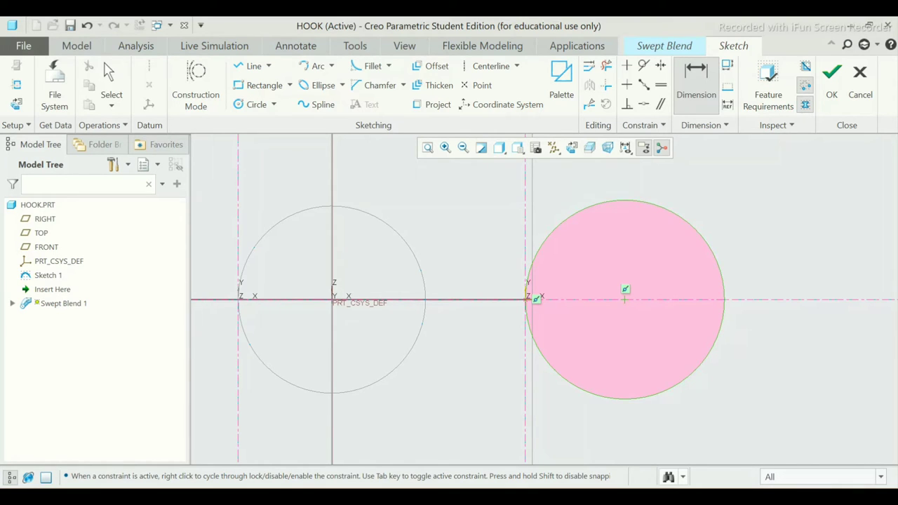
pyautogui.click(699, 229)
pyautogui.middleClick(727, 212)
pyautogui.press('Return')
pyautogui.press('Escape')
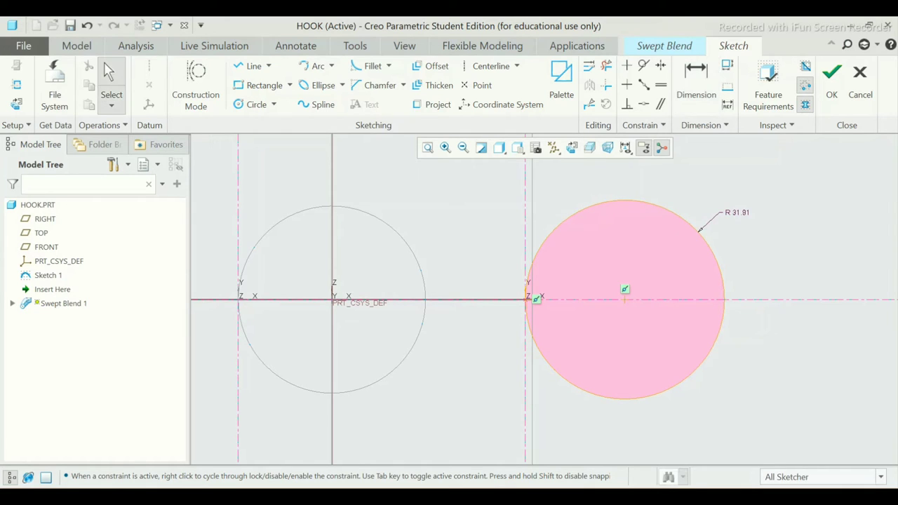
pyautogui.doubleClick(736, 212)
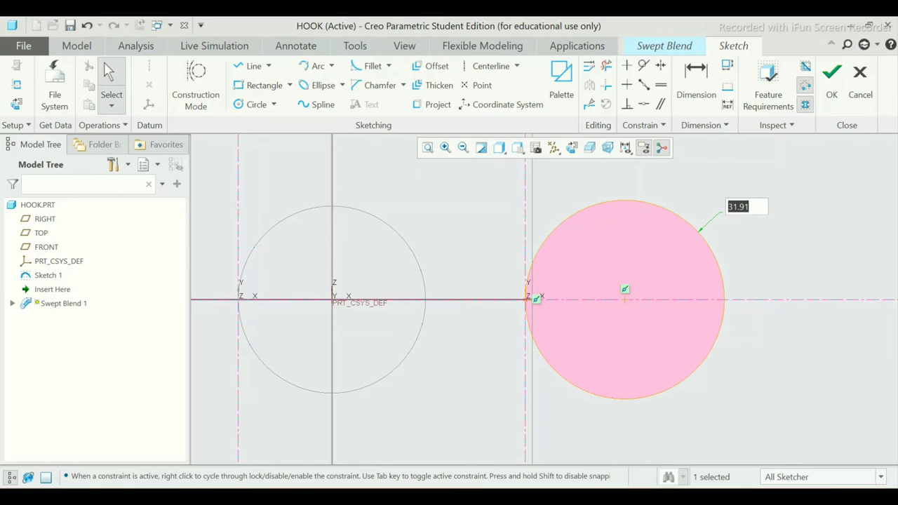
pyautogui.write('50')
pyautogui.press('Return')
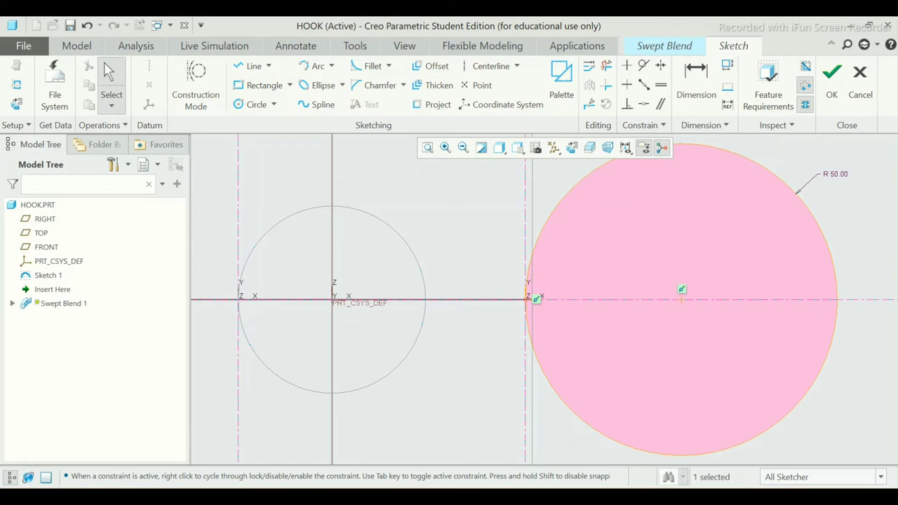
pyautogui.scroll(2, 727, 280)
pyautogui.scroll(1, 726, 281)
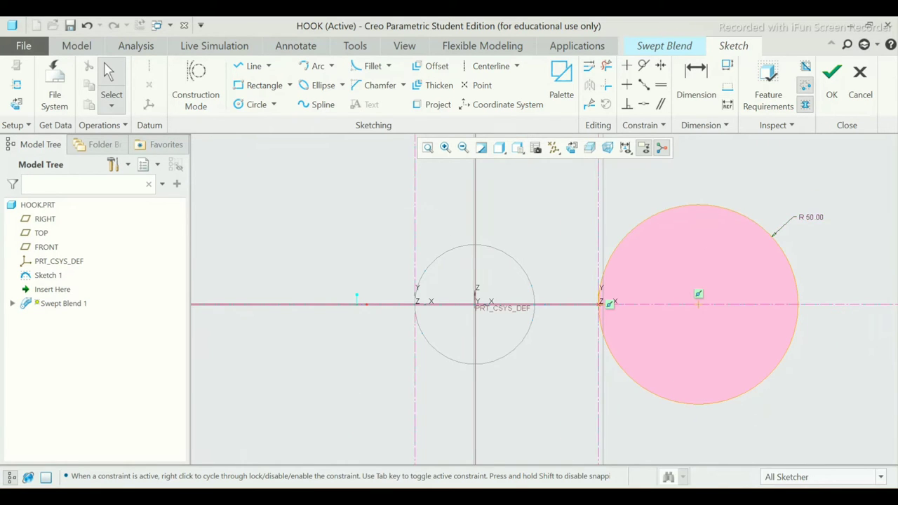
pyautogui.scroll(-3, 843, 246)
pyautogui.scroll(2, 824, 292)
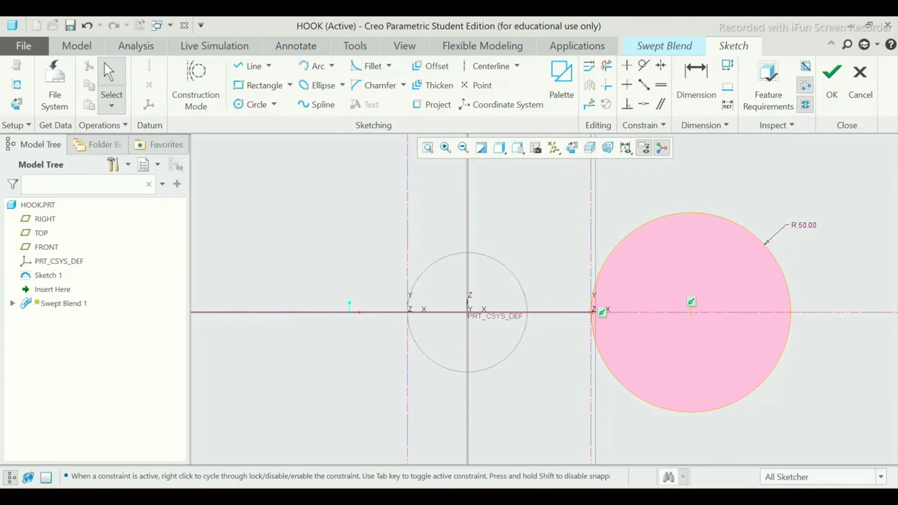
pyautogui.click(491, 66)
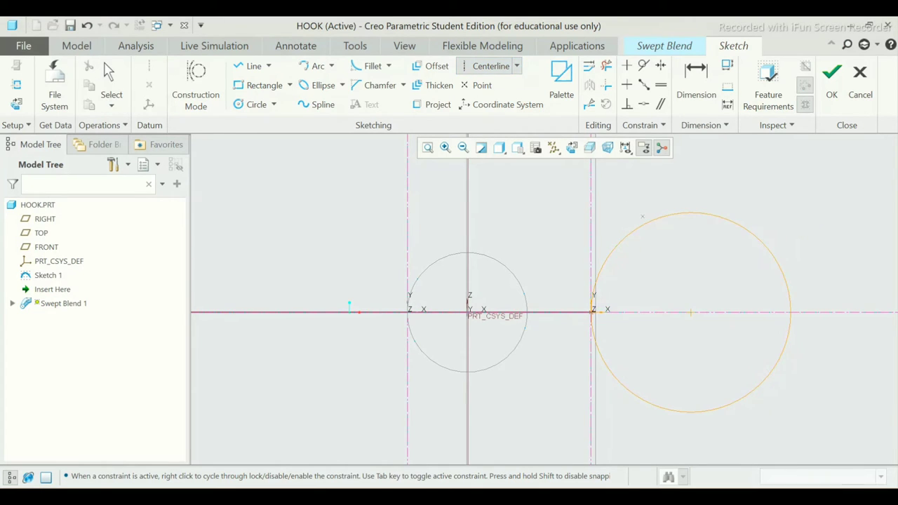
# Add a horizontal centerline dimensioned 30 above the circle's centre.
pyautogui.click(653, 255)
pyautogui.click(772, 254)
pyautogui.middleClick(771, 254)
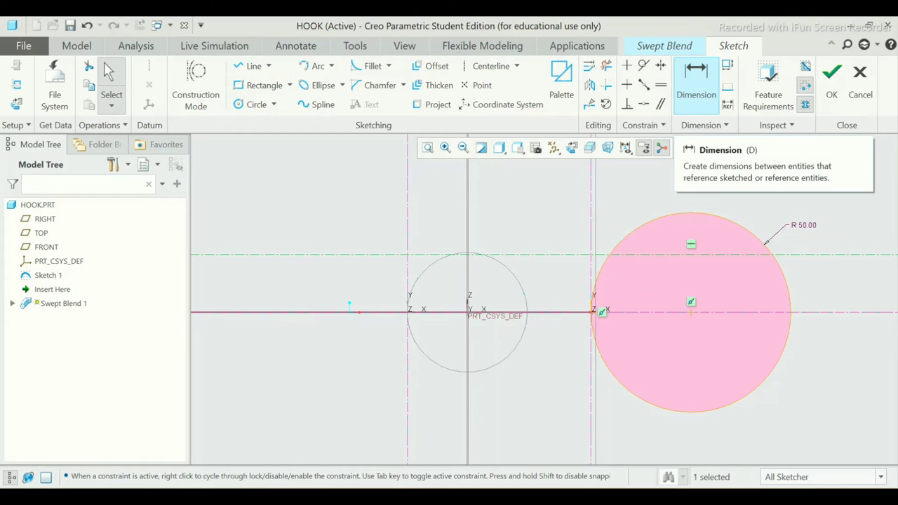
pyautogui.click(696, 85)
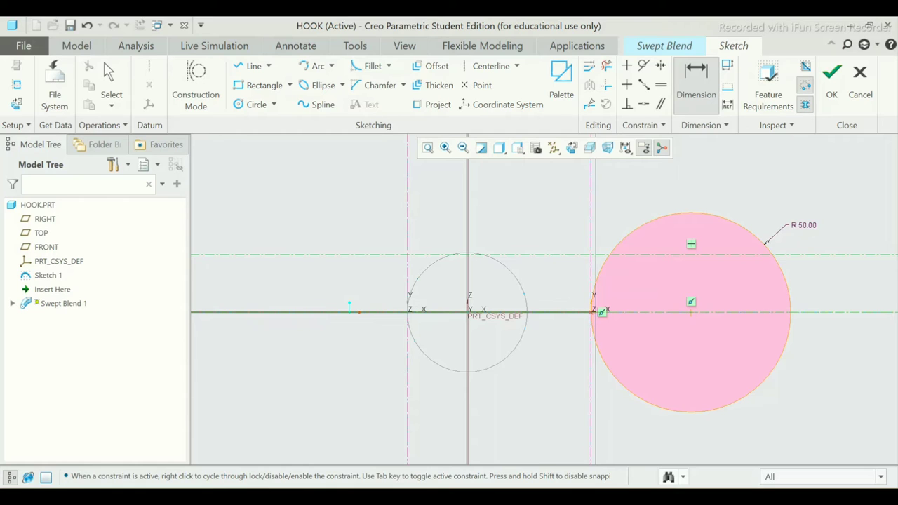
pyautogui.middleClick(834, 273)
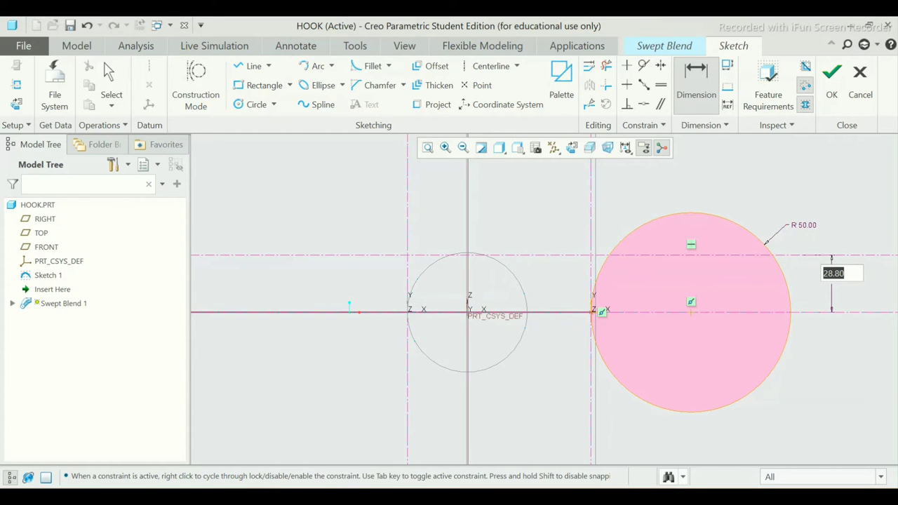
pyautogui.write('30')
pyautogui.press('Return')
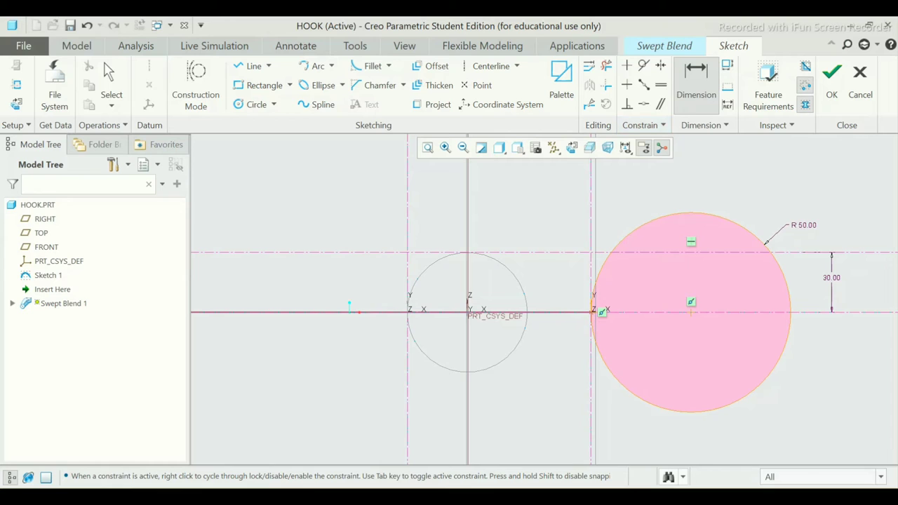
pyautogui.press('Escape')
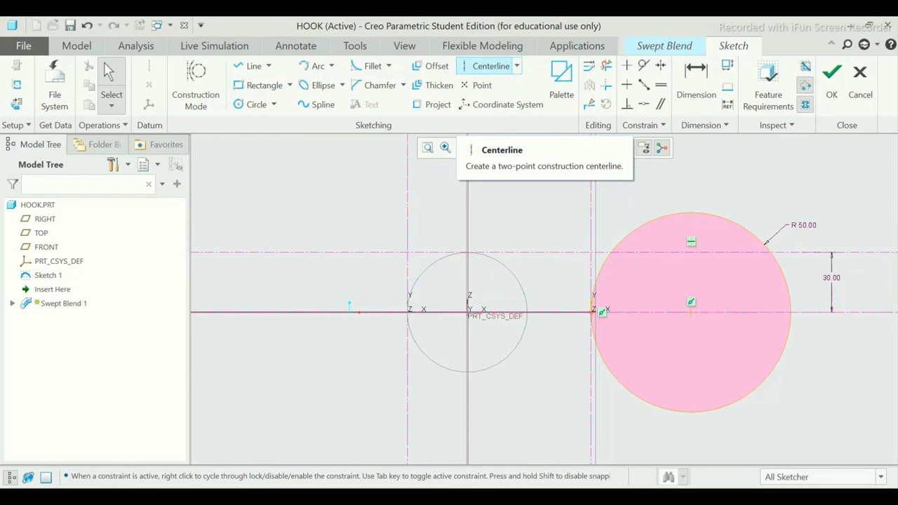
# Add a vertical centerline dimensioned 98 from the left reference.
pyautogui.click(490, 65)
pyautogui.click(753, 168)
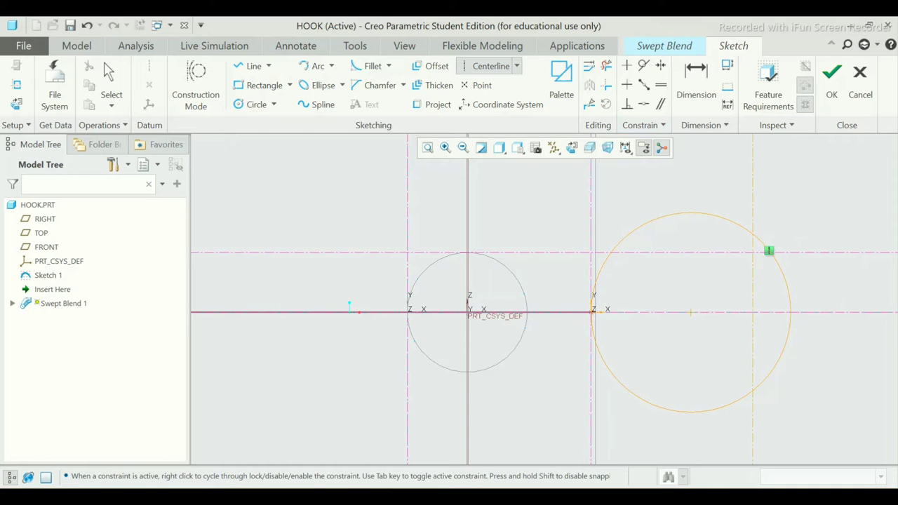
pyautogui.click(753, 254)
pyautogui.middleClick(753, 254)
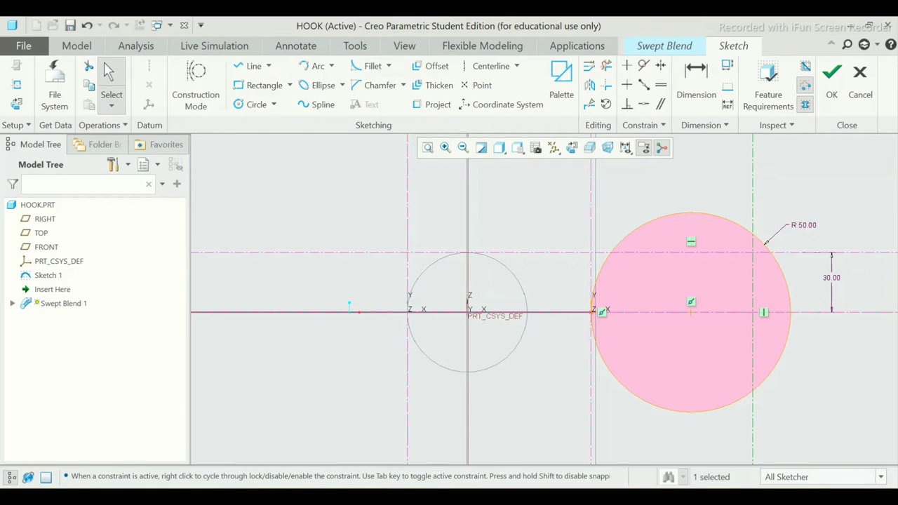
pyautogui.press('d')
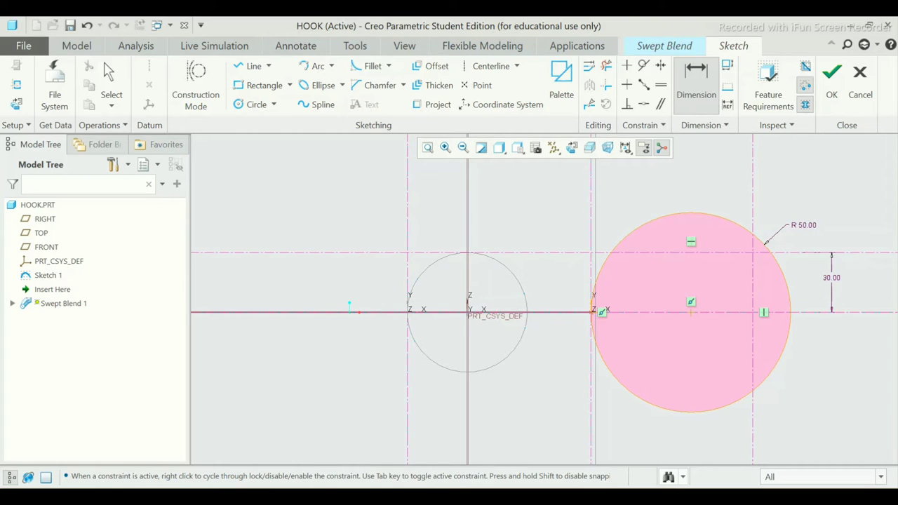
pyautogui.middleClick(348, 307)
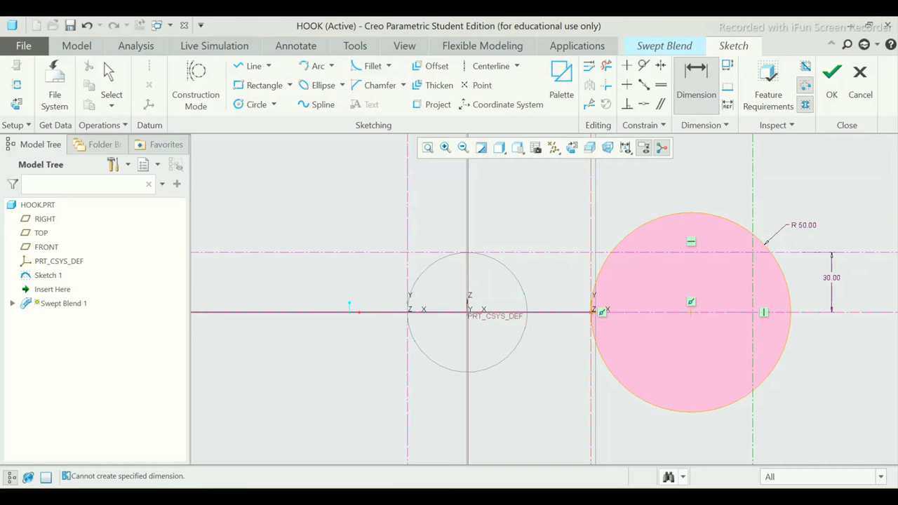
pyautogui.middleClick(673, 187)
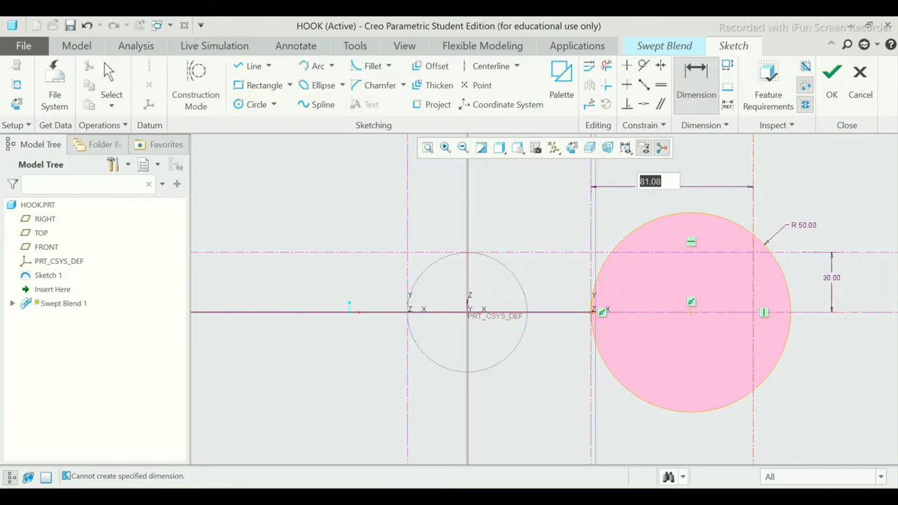
pyautogui.write('98')
pyautogui.press('Return')
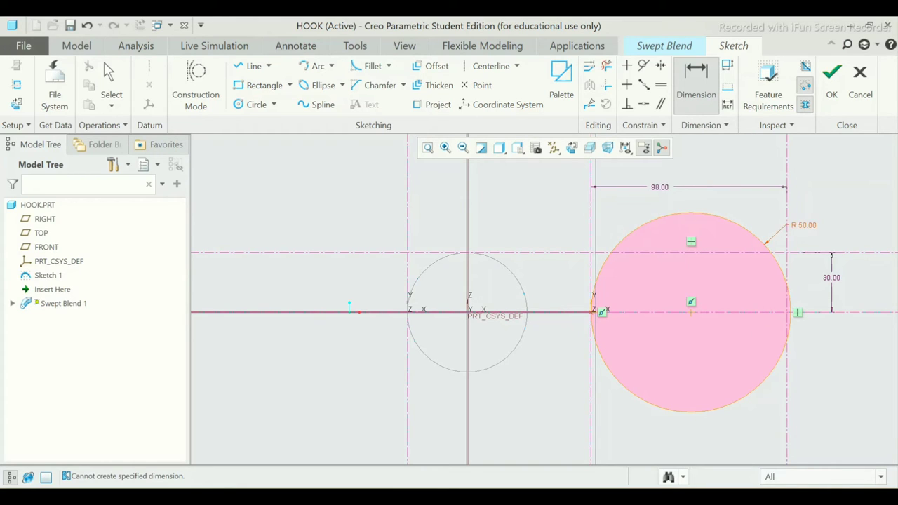
pyautogui.scroll(-2, 790, 318)
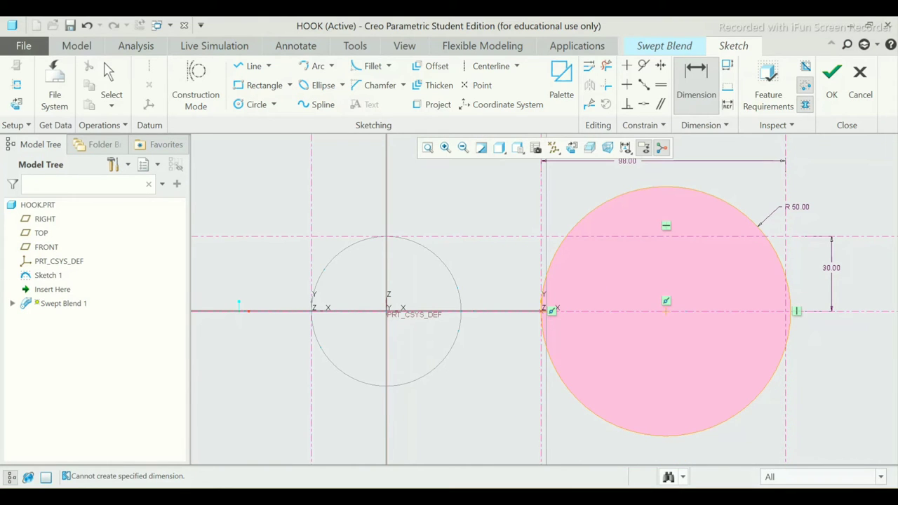
pyautogui.press('Escape')
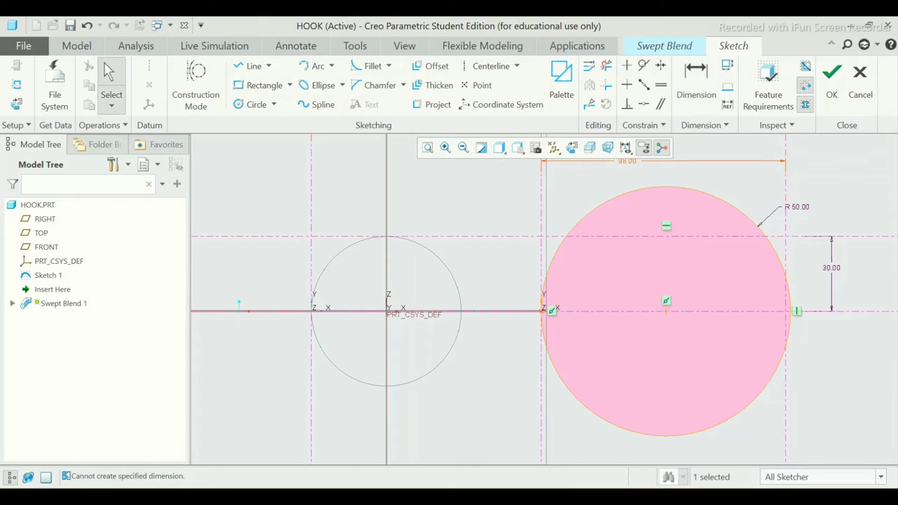
pyautogui.press('Escape')
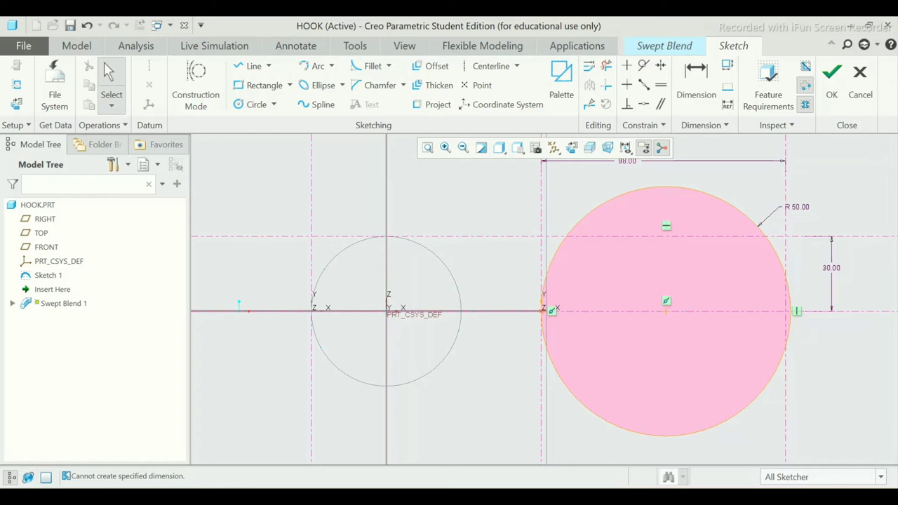
# Dimension the small circle's radius to 10.
pyautogui.click(252, 103)
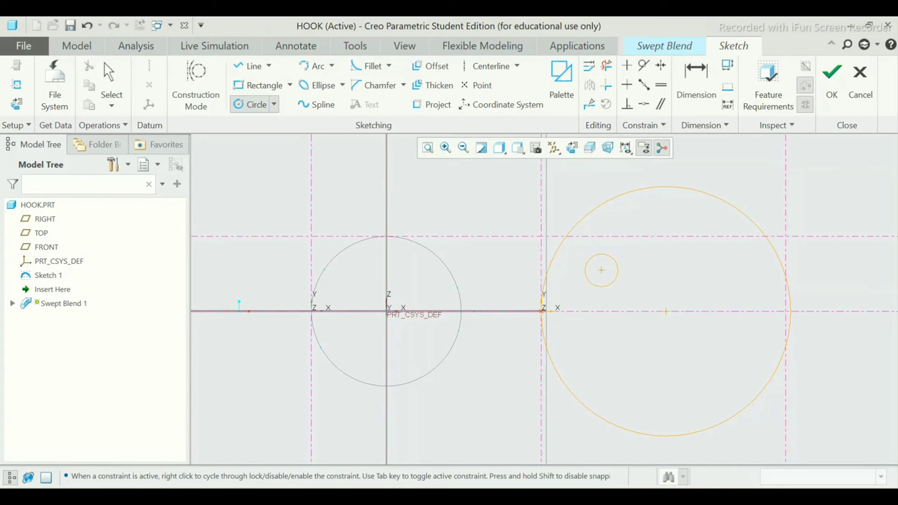
pyautogui.middleClick(601, 269)
pyautogui.scroll(-1, 595, 254)
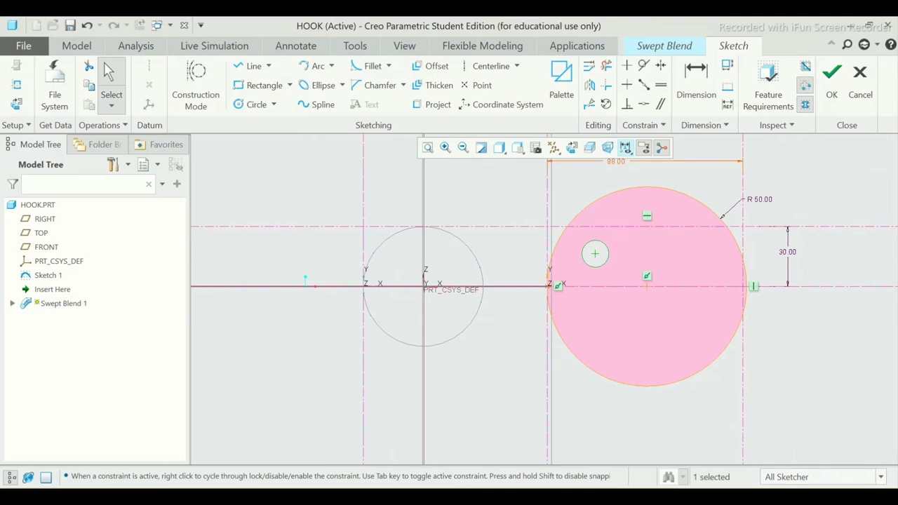
pyautogui.press('d')
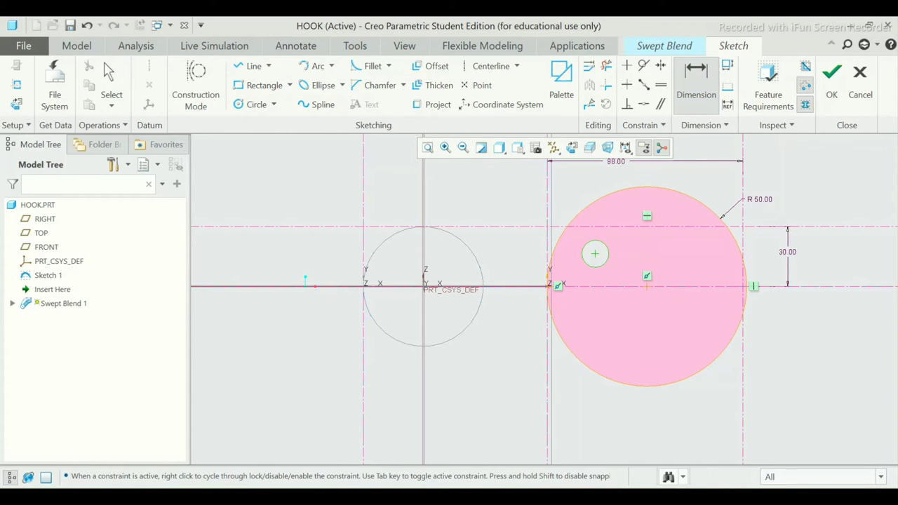
pyautogui.click(585, 246)
pyautogui.middleClick(526, 203)
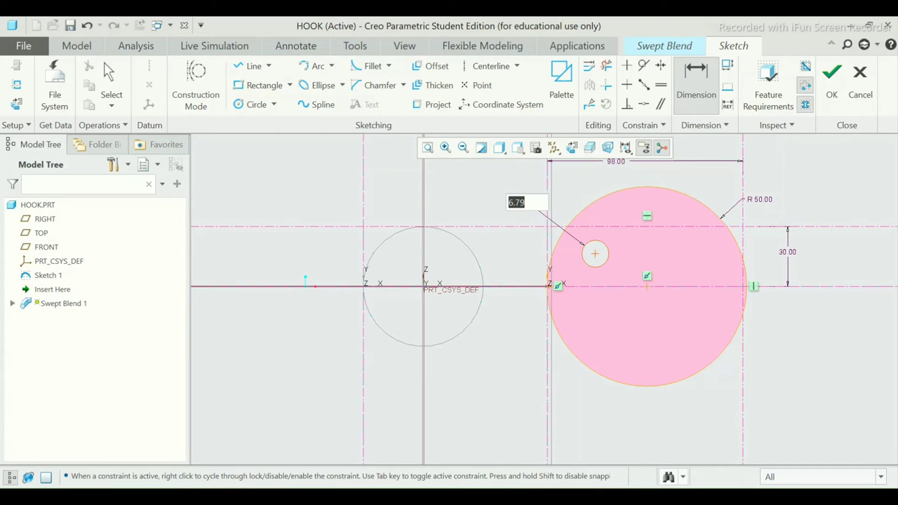
pyautogui.write('10')
pyautogui.press('Return')
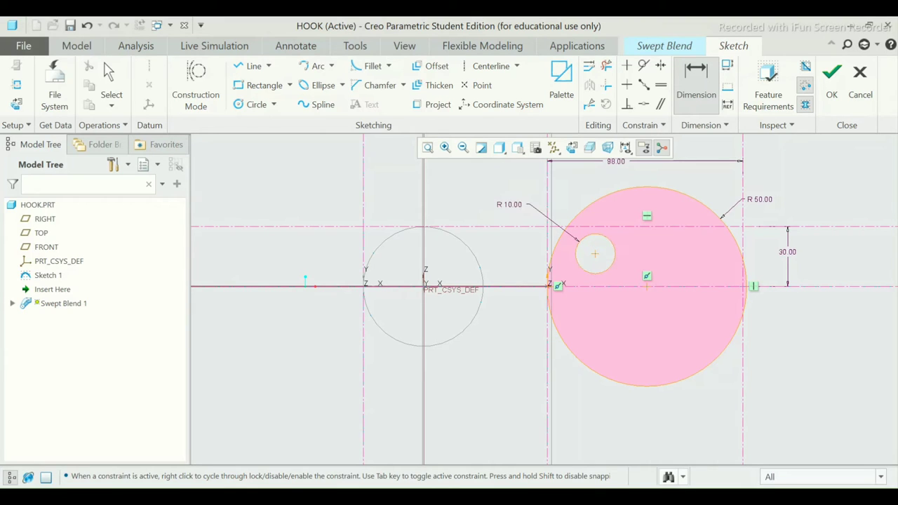
pyautogui.press('Escape')
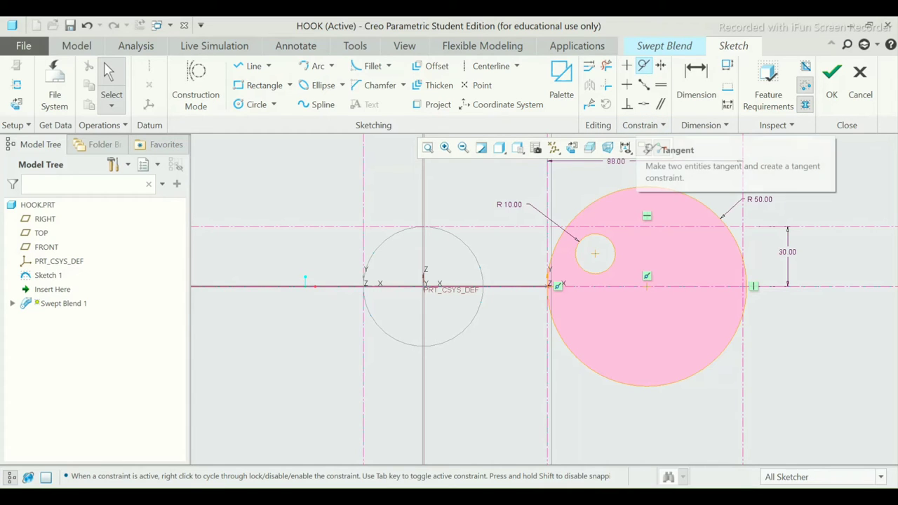
# Make the R10 circle tangent to the inside of the R50 circle.
pyautogui.click(644, 65)
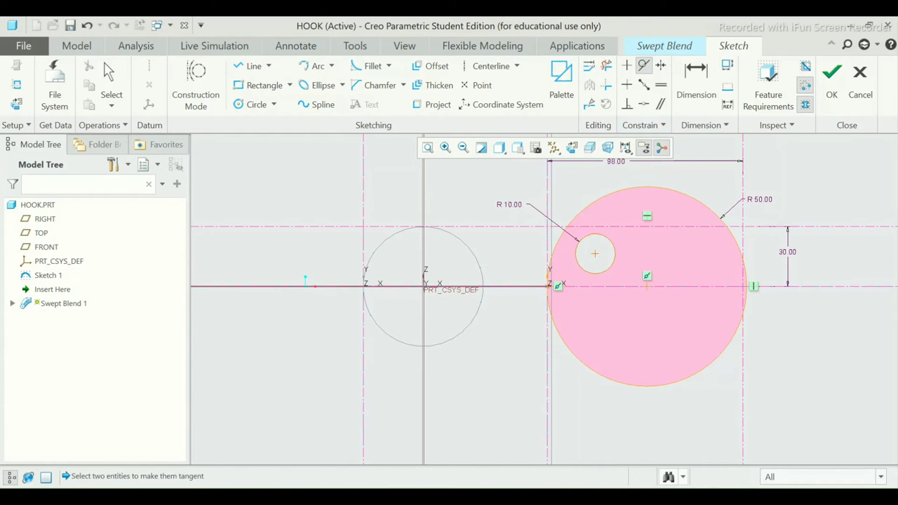
pyautogui.click(595, 235)
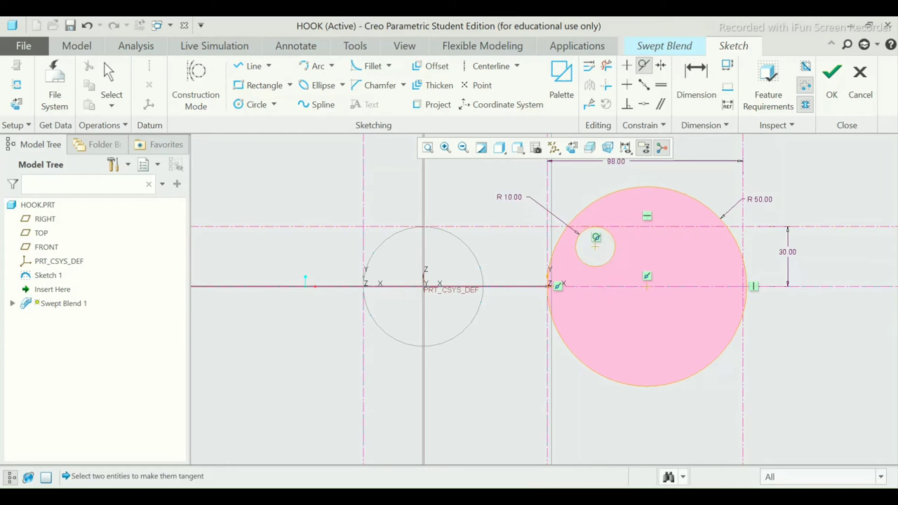
pyautogui.scroll(-2, 602, 243)
pyautogui.scroll(-1, 604, 237)
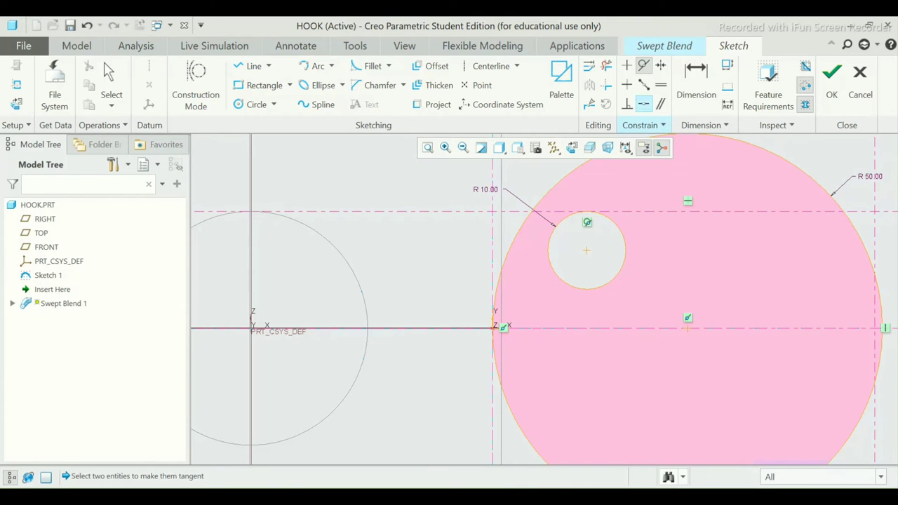
pyautogui.click(587, 288)
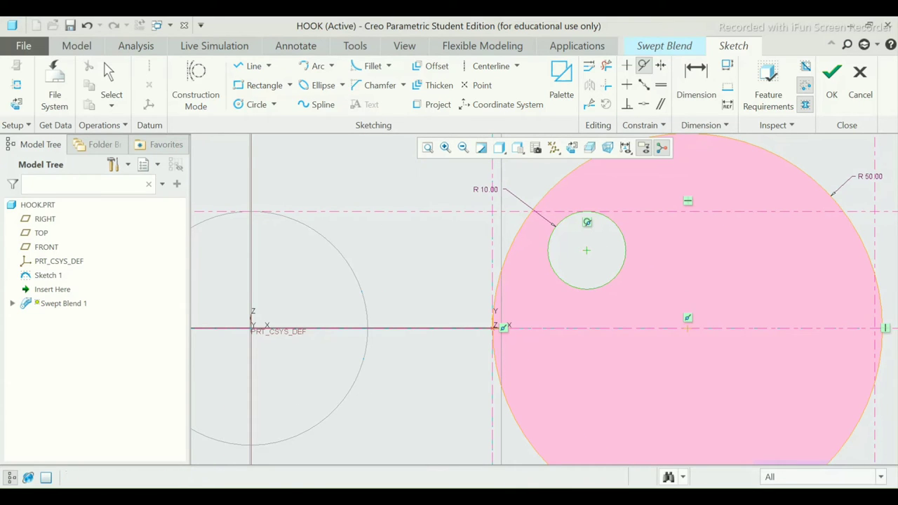
pyautogui.click(519, 229)
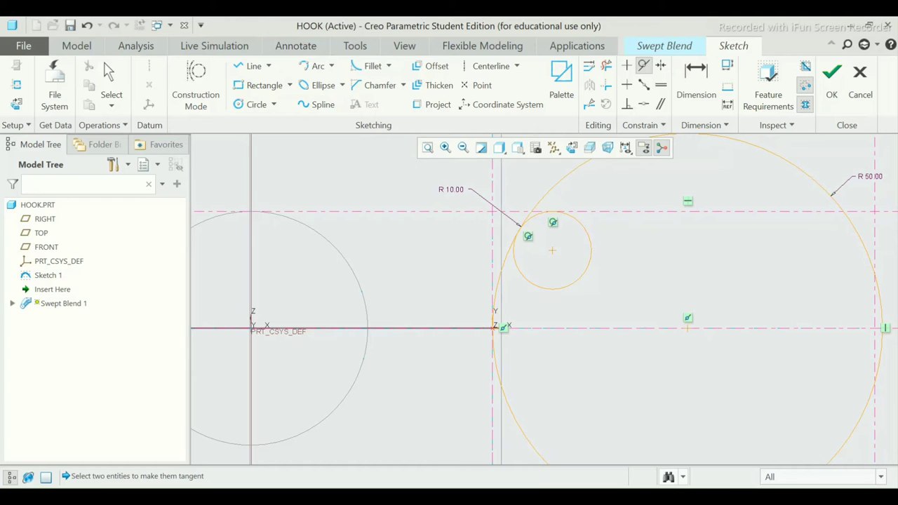
pyautogui.scroll(2, 611, 270)
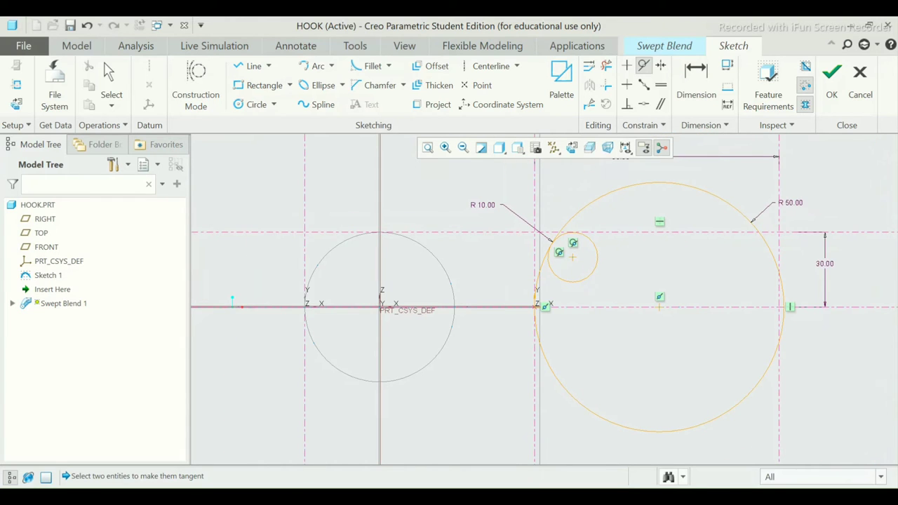
pyautogui.press('Escape')
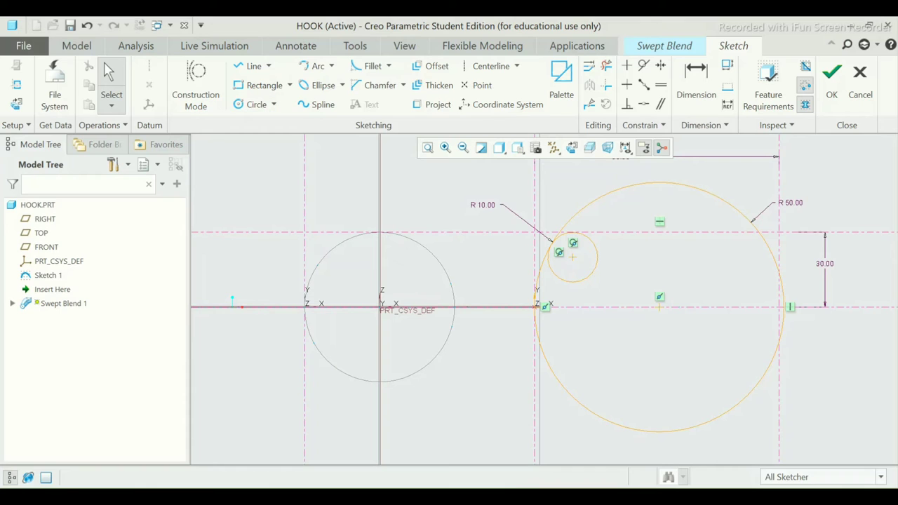
# Sketch a circle on the centreline inside the R50 circle and set its radius to 18.
pyautogui.click(253, 104)
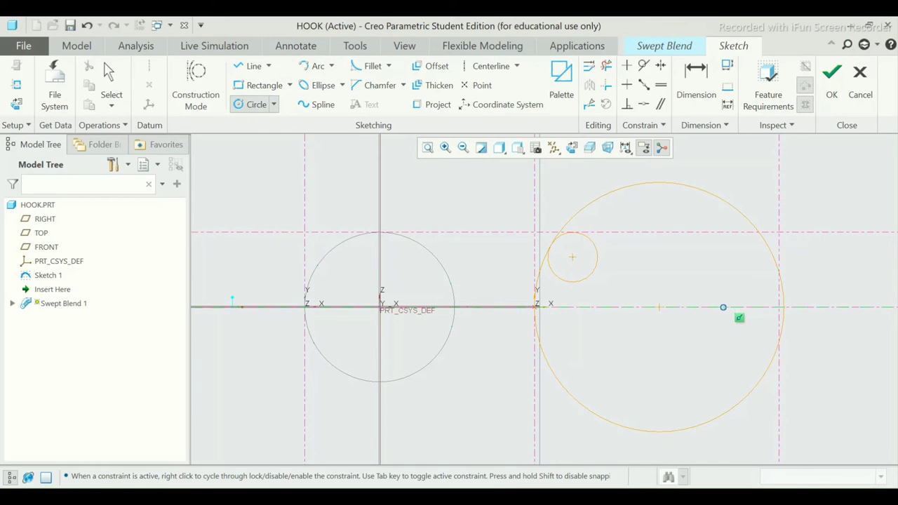
pyautogui.click(736, 307)
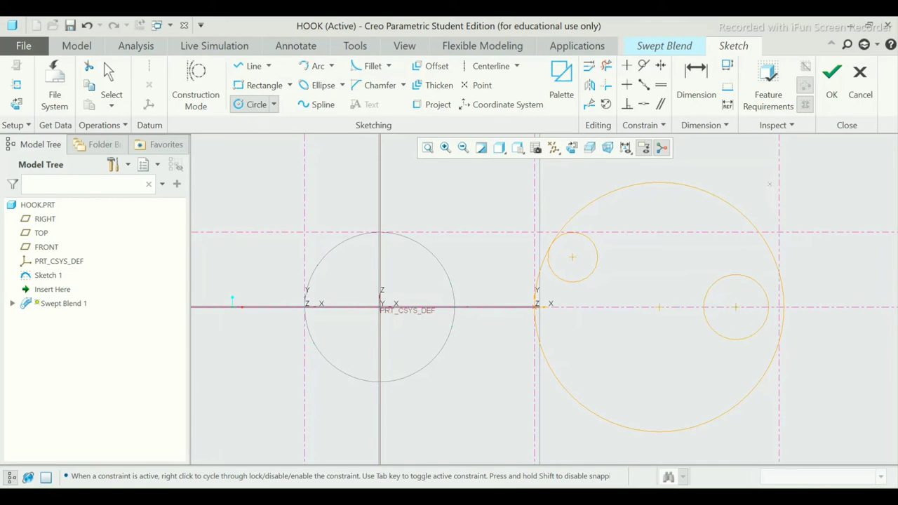
pyautogui.press('Escape')
pyautogui.click(696, 78)
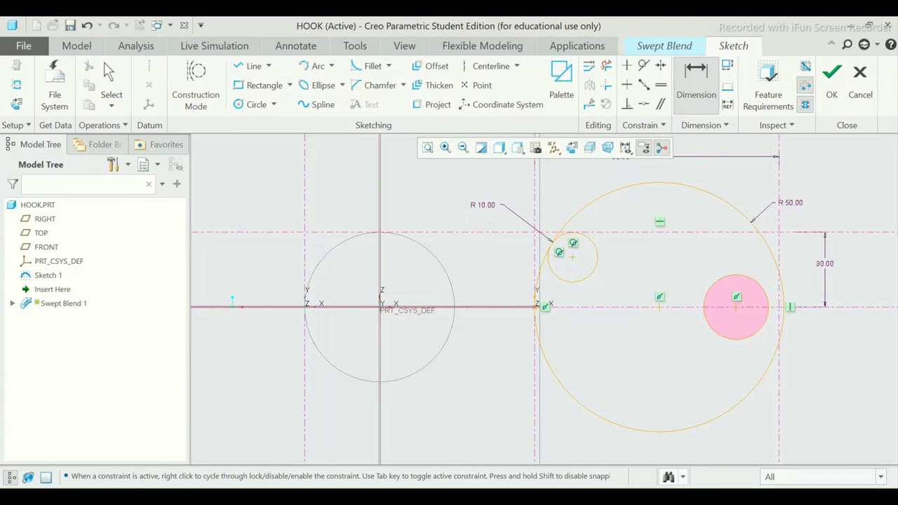
pyautogui.click(736, 275)
pyautogui.middleClick(742, 250)
pyautogui.press('Return')
pyautogui.doubleClick(756, 251)
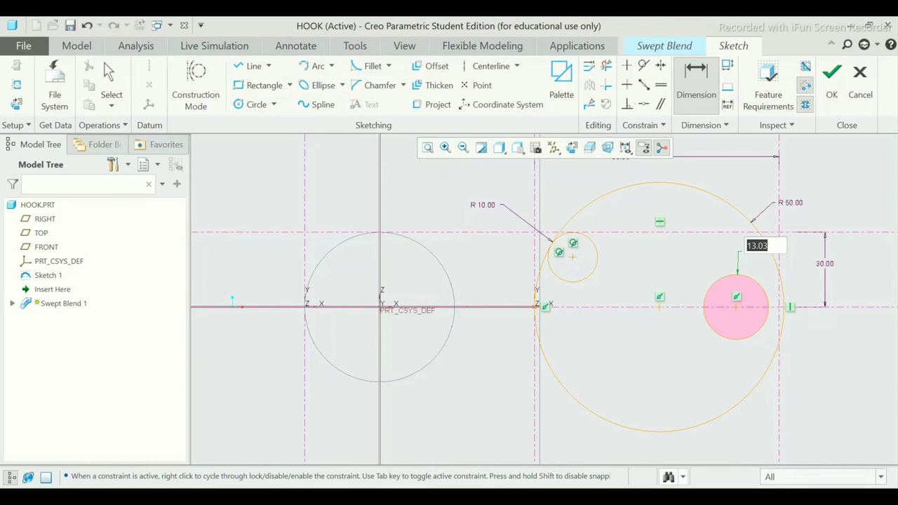
pyautogui.write('18')
pyautogui.press('Return')
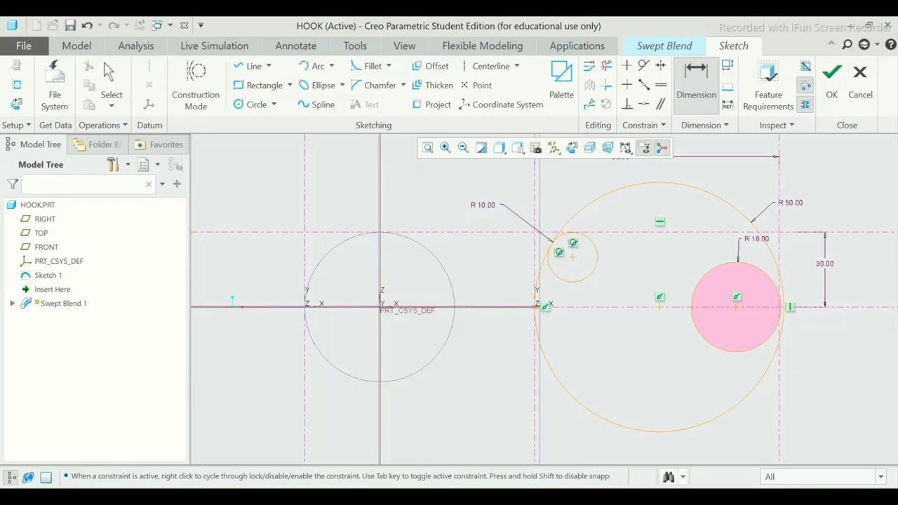
pyautogui.press('Escape')
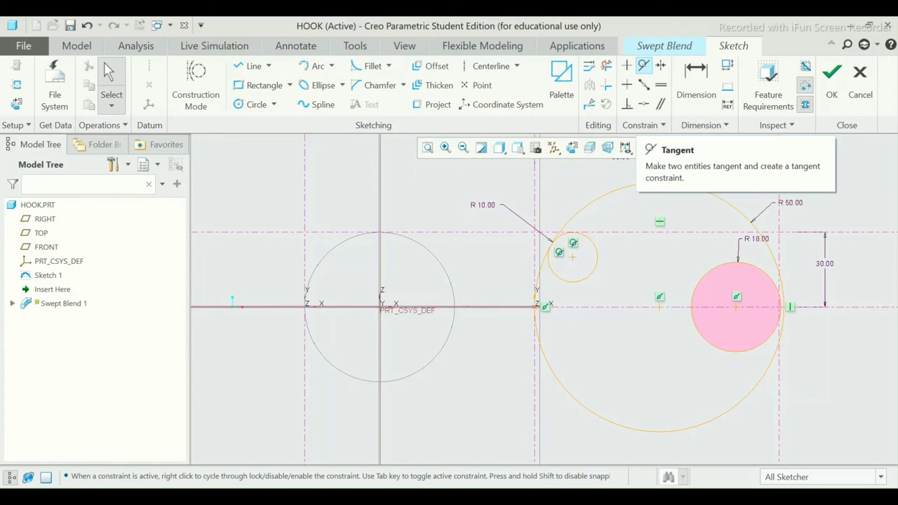
# Make the R18 circle tangent to the inside right of the R50 circle.
pyautogui.click(644, 65)
pyautogui.scroll(3, 772, 272)
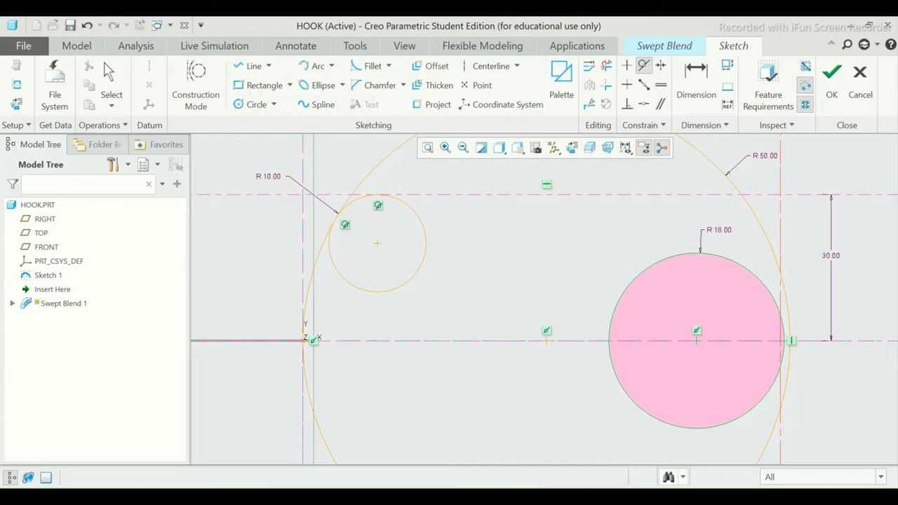
pyautogui.click(783, 329)
pyautogui.scroll(-2, 764, 263)
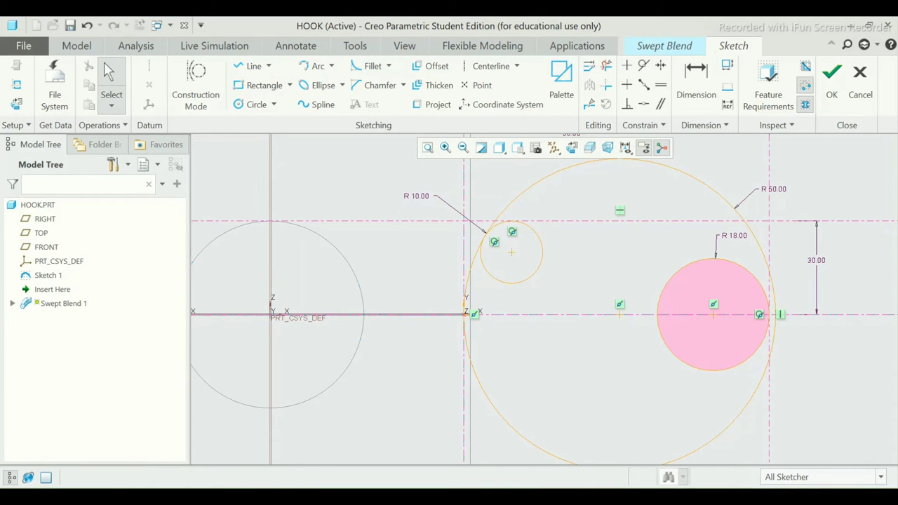
pyautogui.click(268, 66)
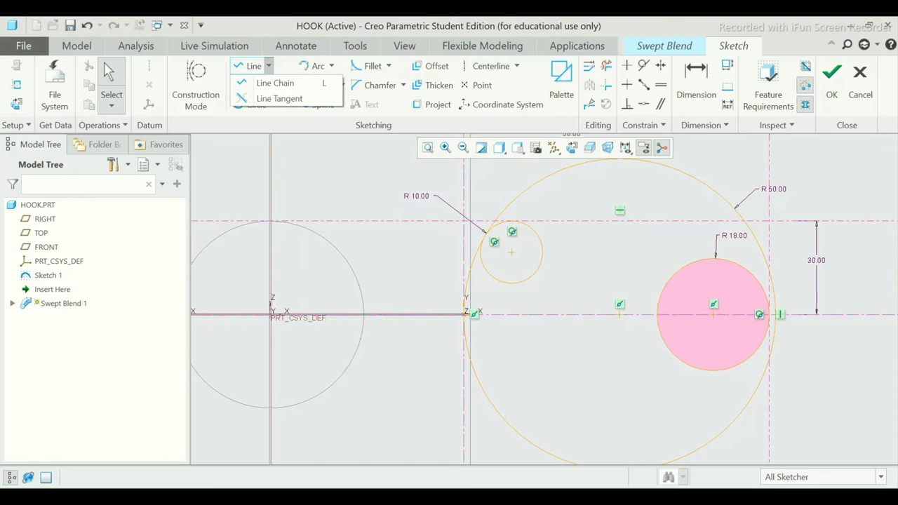
# Draw a tangent line bridging the tops of the R10 and R18 circles.
pyautogui.click(279, 98)
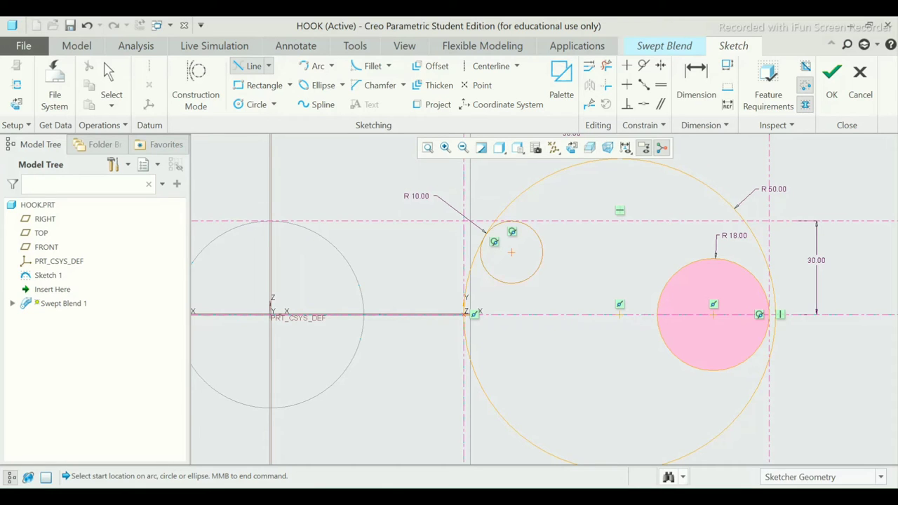
pyautogui.click(530, 227)
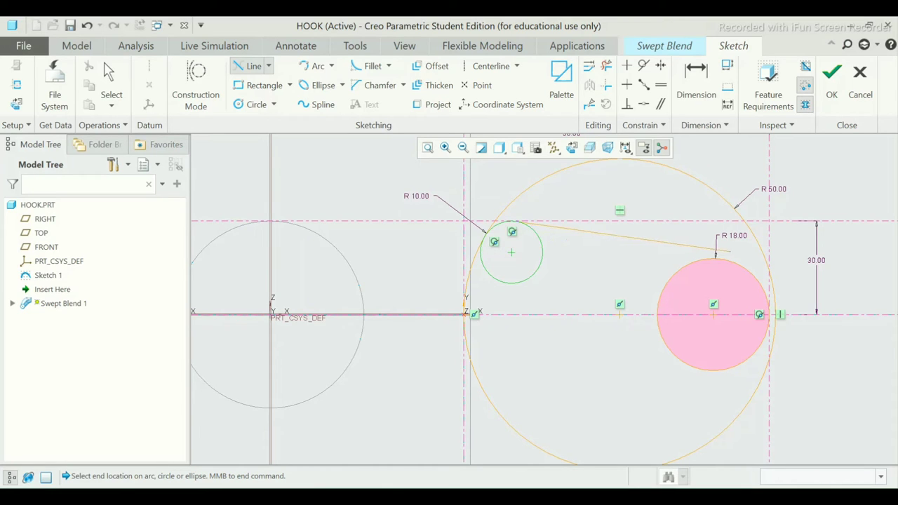
pyautogui.click(719, 258)
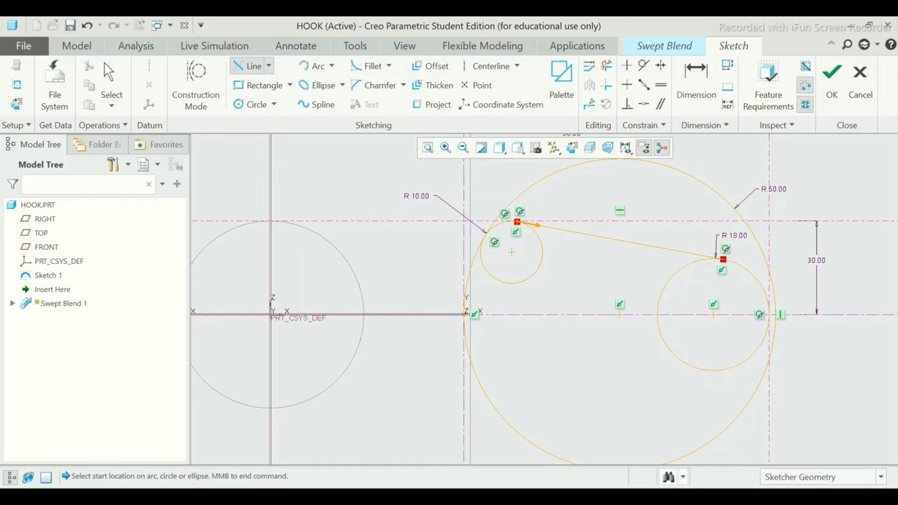
pyautogui.middleClick(720, 260)
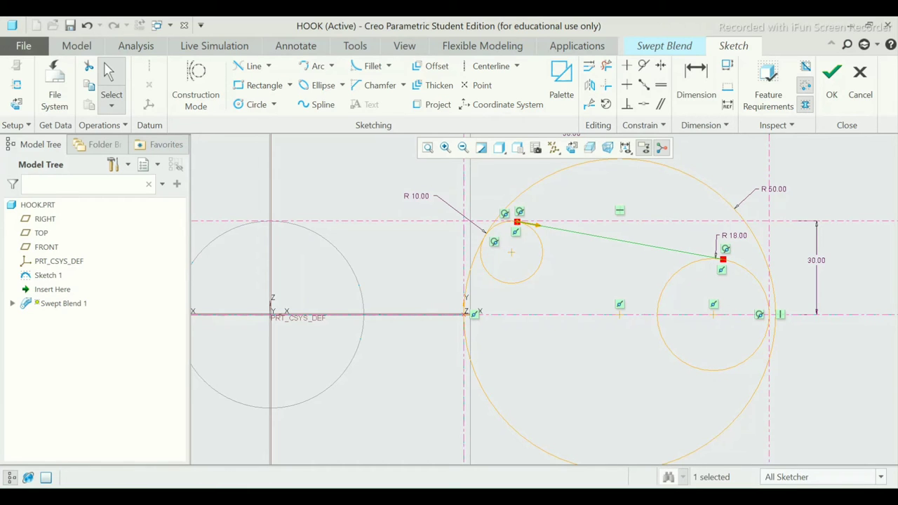
# Delete the unwanted segments of the R50, R10 and R18 circles, leaving the hook outline.
pyautogui.click(606, 65)
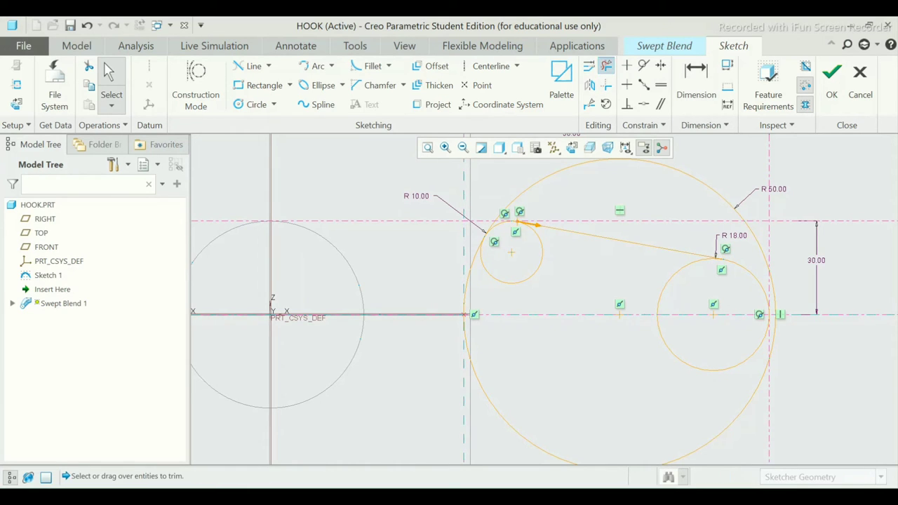
pyautogui.click(610, 160)
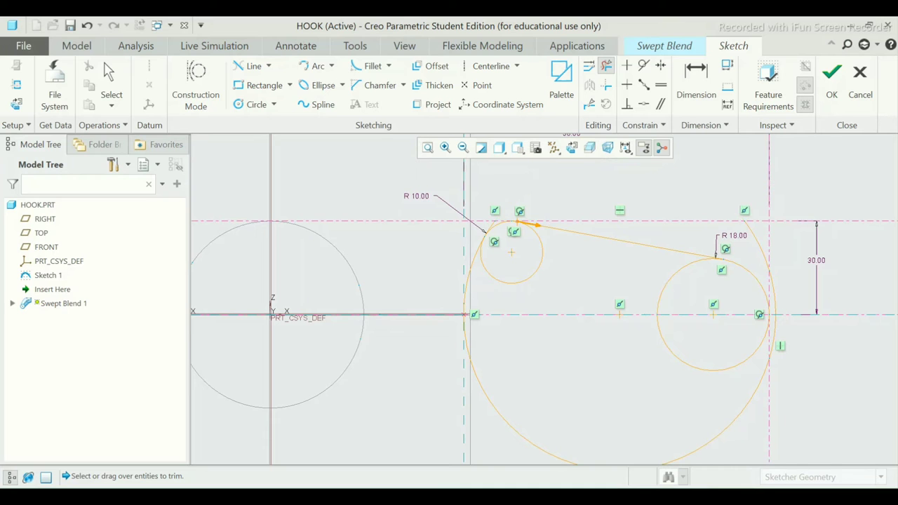
pyautogui.scroll(3, 523, 219)
pyautogui.scroll(-3, 449, 243)
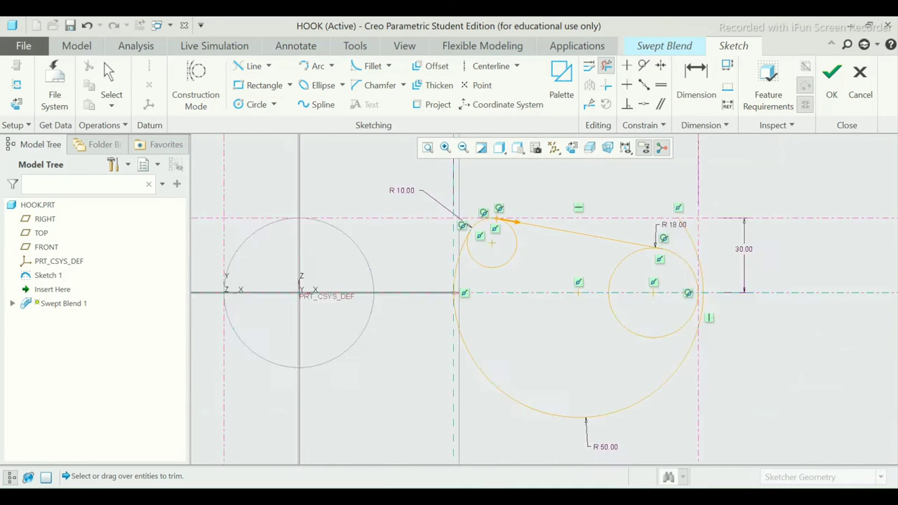
pyautogui.scroll(-2, 450, 243)
pyautogui.scroll(2, 364, 222)
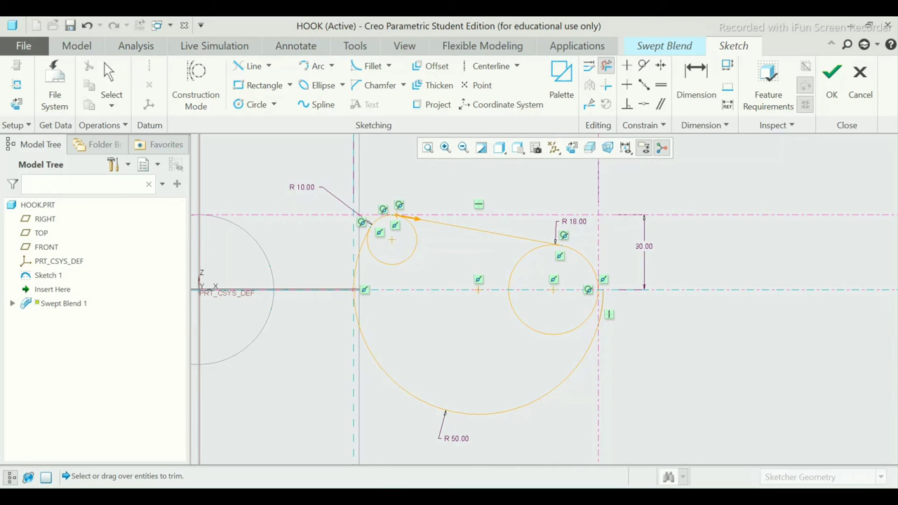
pyautogui.click(480, 414)
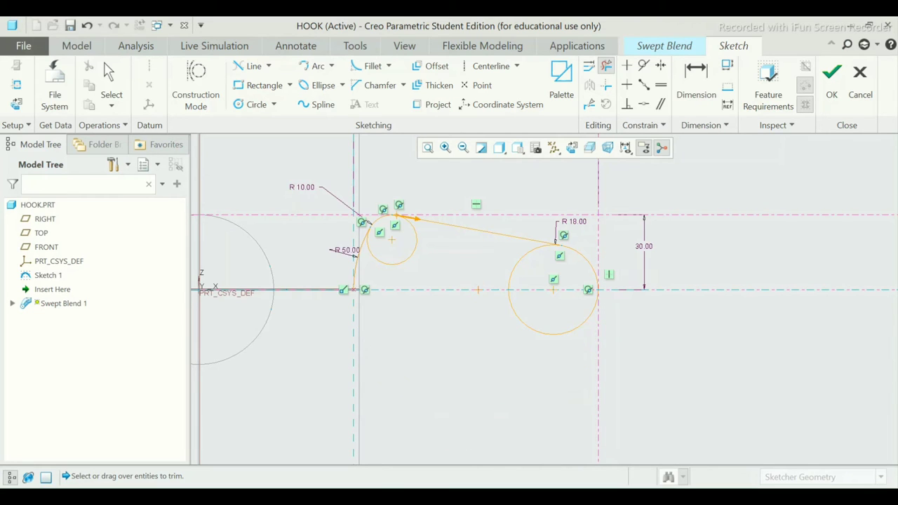
pyautogui.click(414, 249)
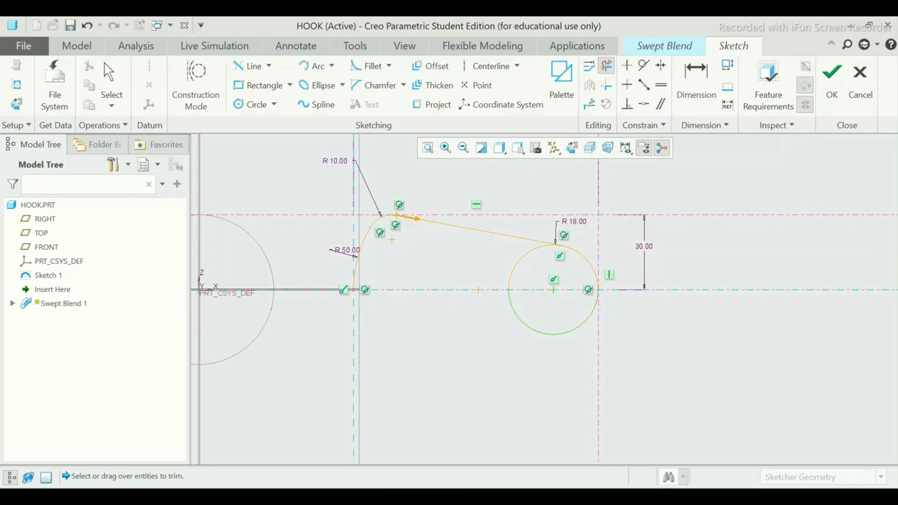
pyautogui.click(553, 334)
pyautogui.click(522, 258)
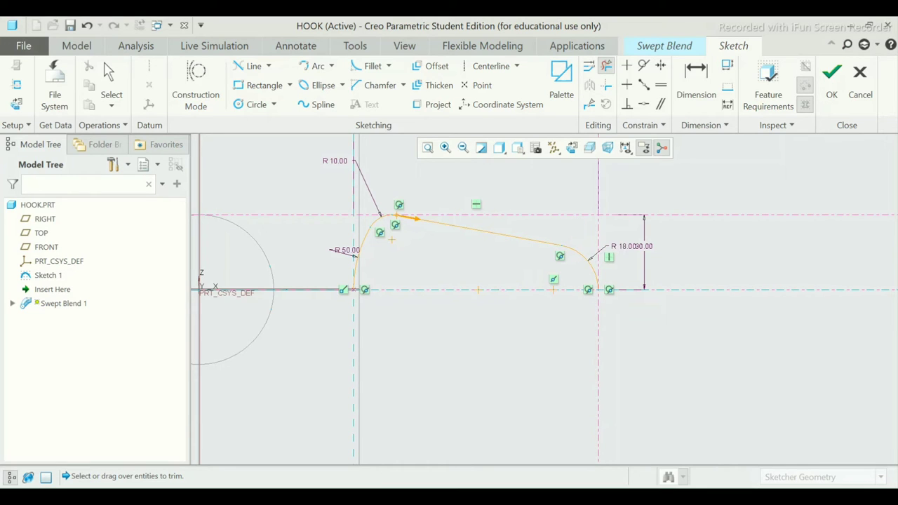
pyautogui.press('Escape')
pyautogui.scroll(-1, 517, 190)
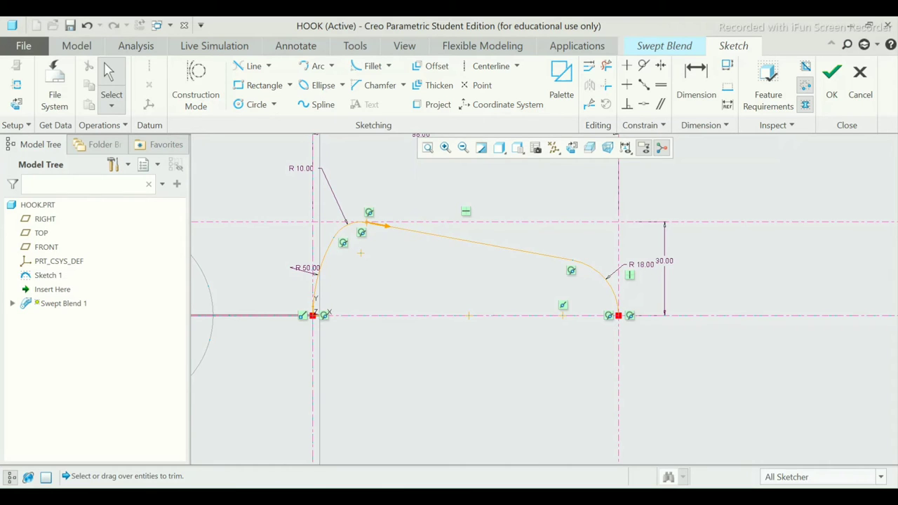
# Mirror the three half-profile arcs, including R18, about the horizontal centreline and finish Section 2.
pyautogui.click(329, 260)
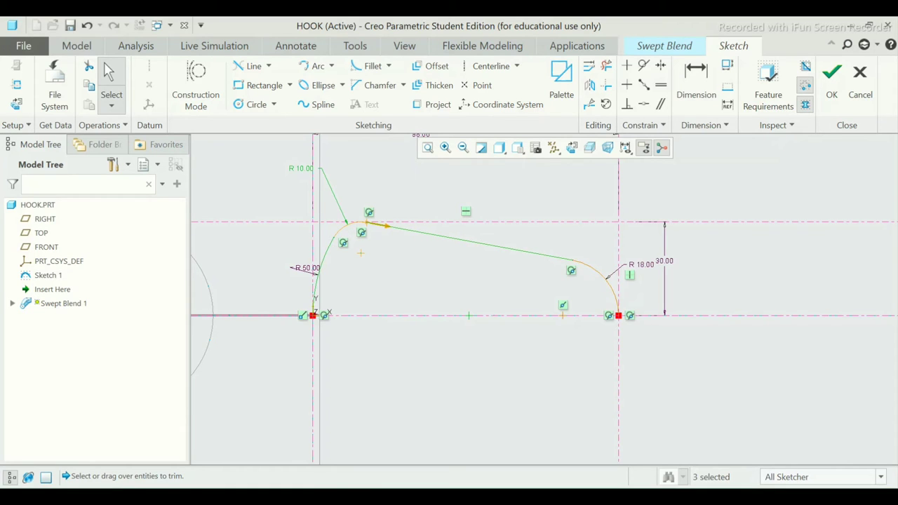
pyautogui.keyDown('ctrl'); pyautogui.click(605, 277); pyautogui.keyUp('ctrl')
pyautogui.keyDown('ctrl'); pyautogui.click(355, 223); pyautogui.keyUp('ctrl')
pyautogui.click(589, 84)
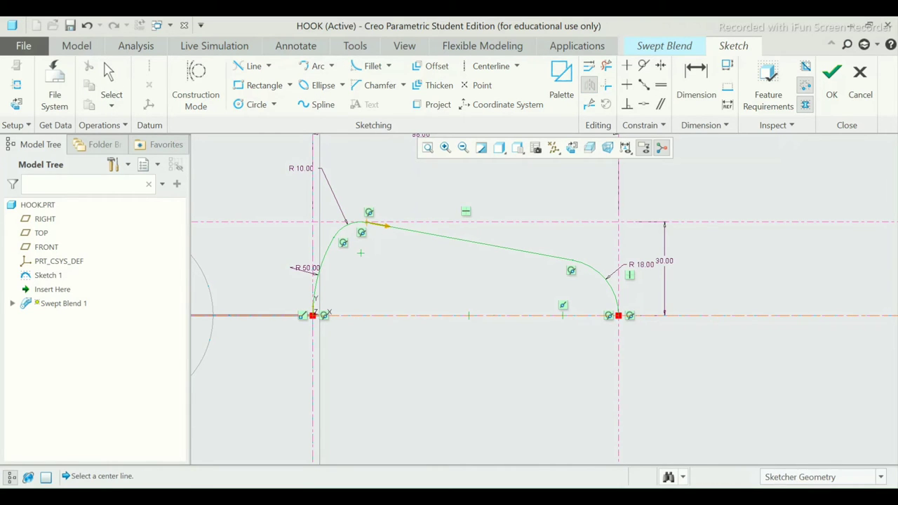
pyautogui.click(469, 315)
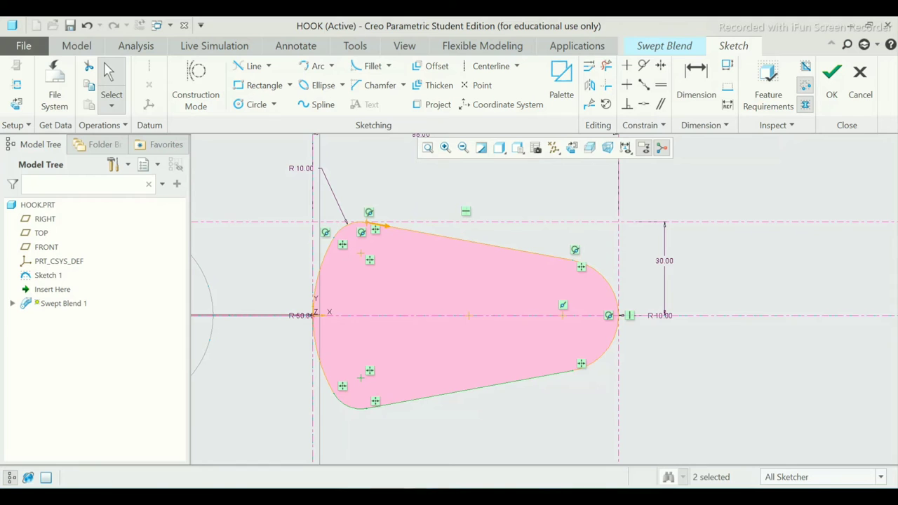
pyautogui.click(832, 74)
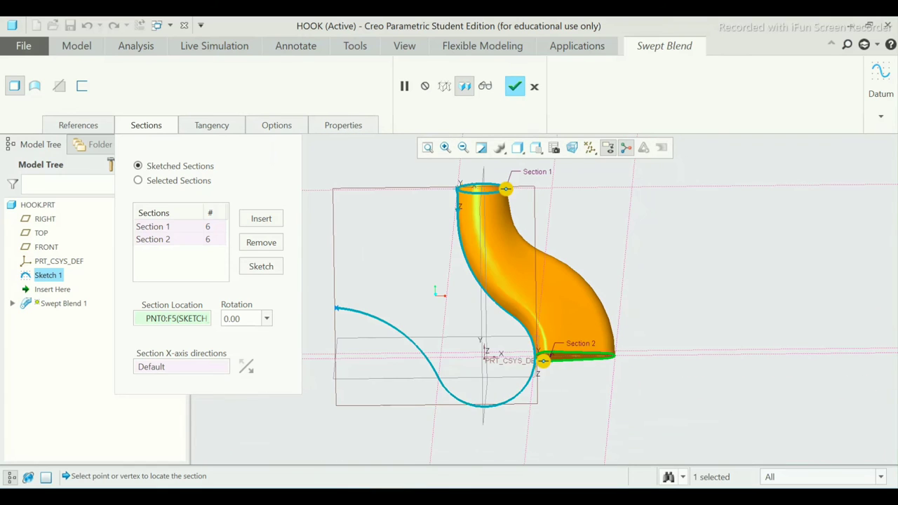
# Insert Section 3 at the trajectory end and open its empty sketch in a 3D view.
pyautogui.scroll(2, 491, 221)
pyautogui.scroll(-2, 503, 234)
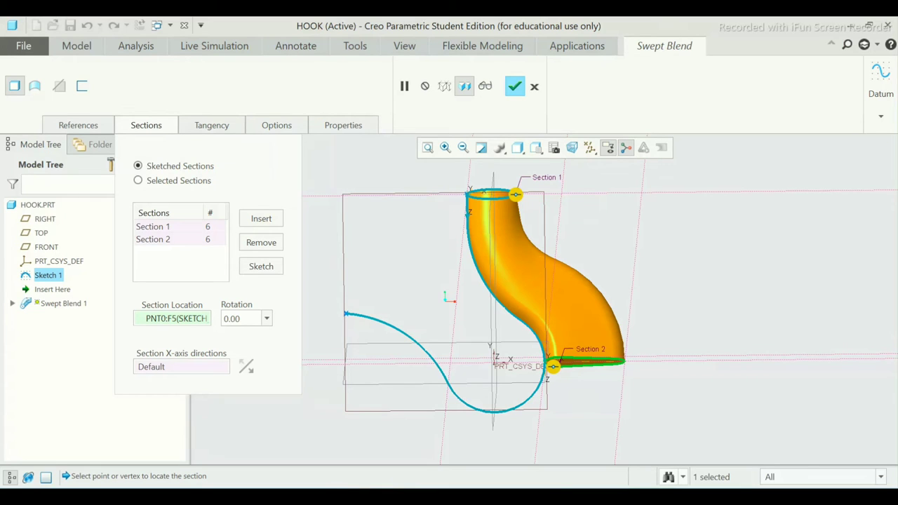
pyautogui.click(261, 218)
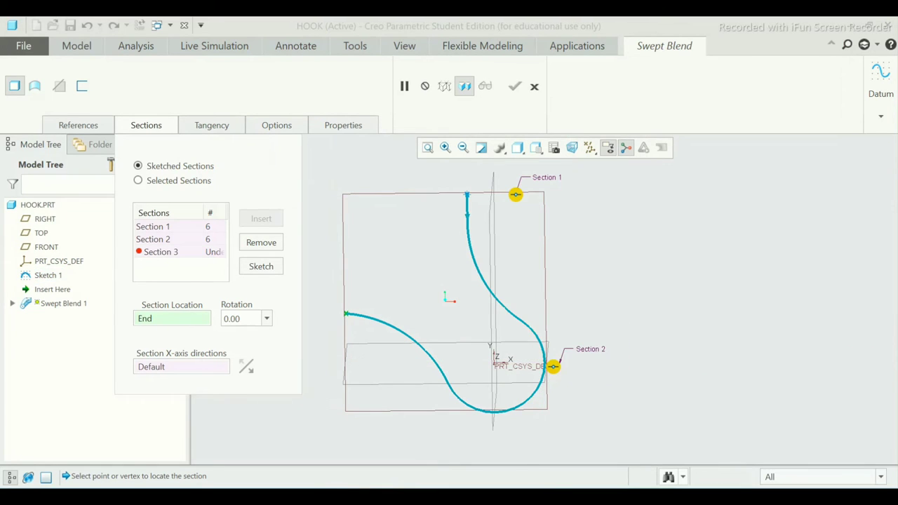
pyautogui.click(261, 266)
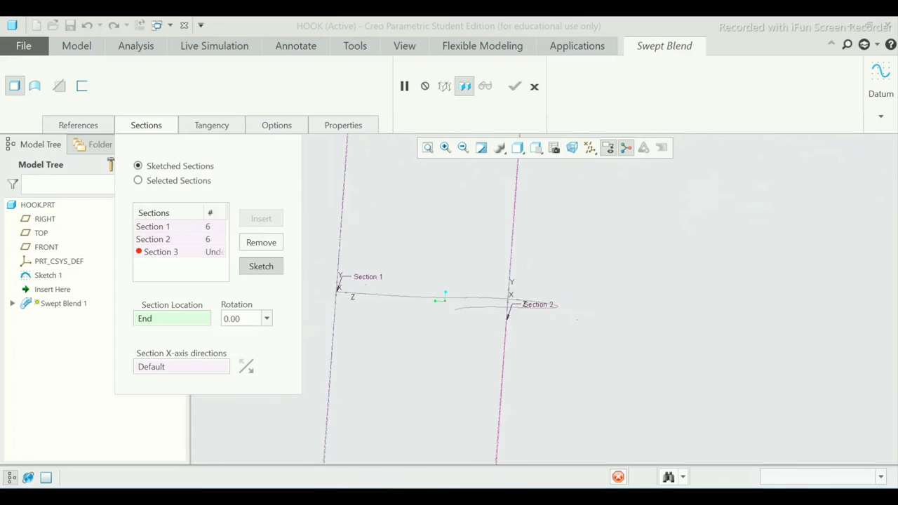
pyautogui.moveTo(491, 315); pyautogui.dragTo(575, 252, button='middle')
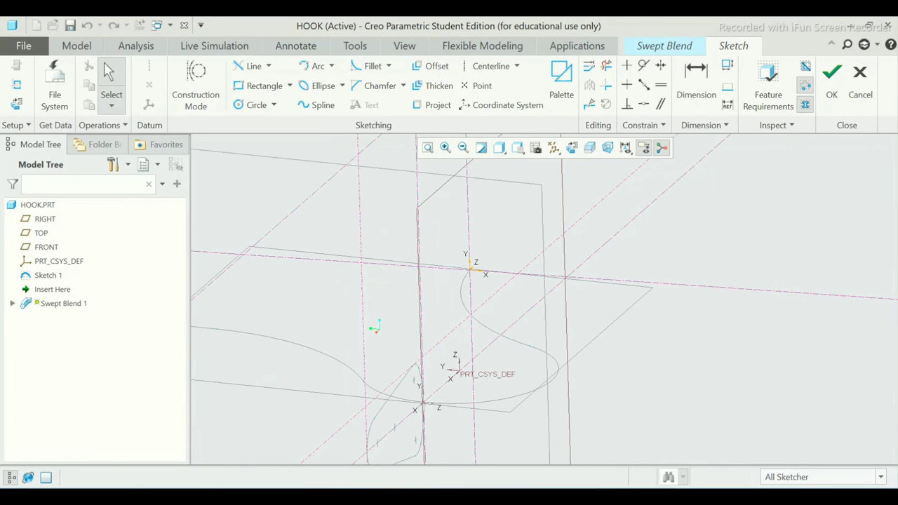
# Draw a circle at the section origin and dimension its radius to 30.
pyautogui.click(252, 104)
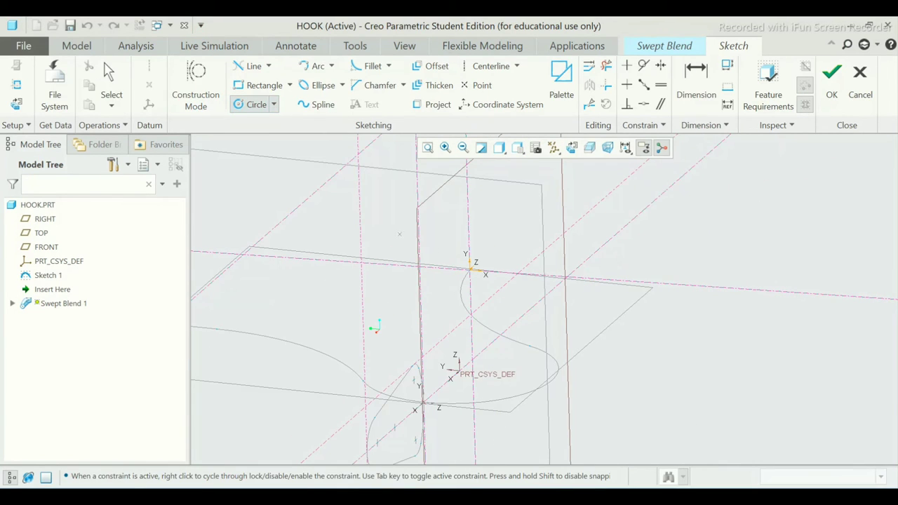
pyautogui.click(518, 274)
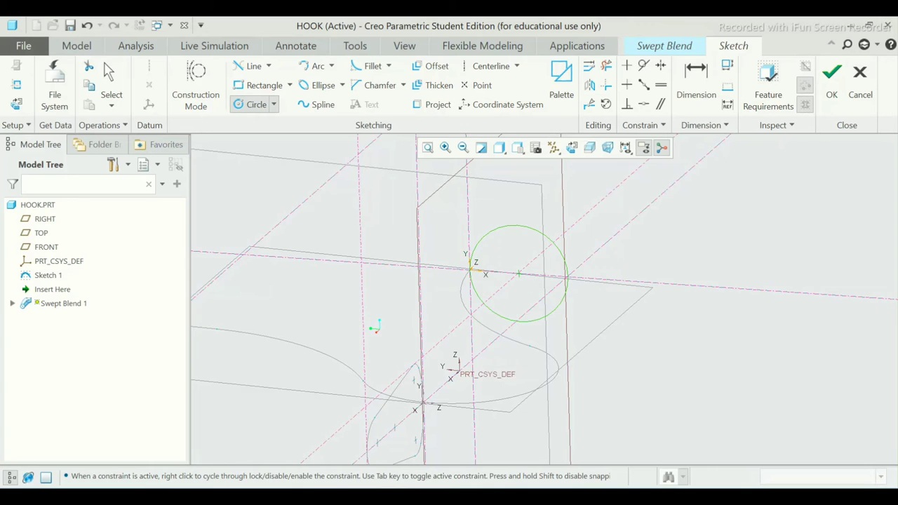
pyautogui.click(480, 270)
pyautogui.middleClick(480, 270)
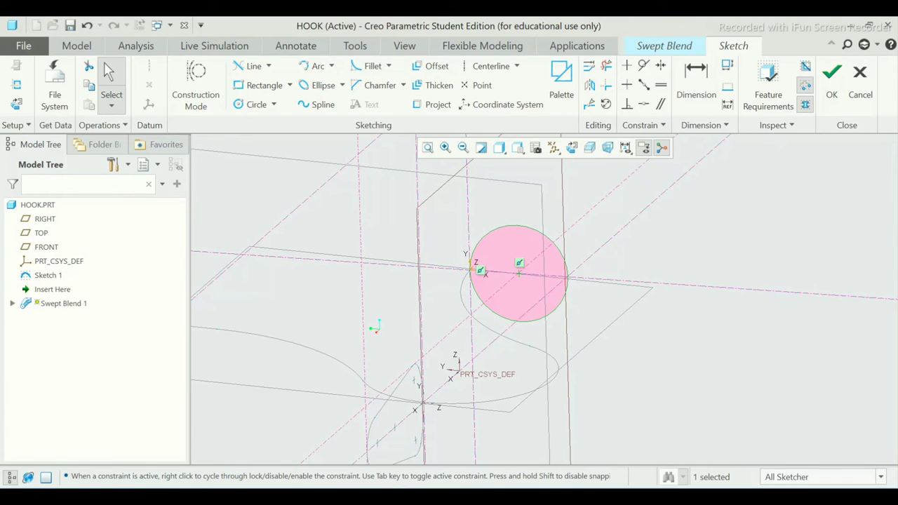
pyautogui.click(572, 148)
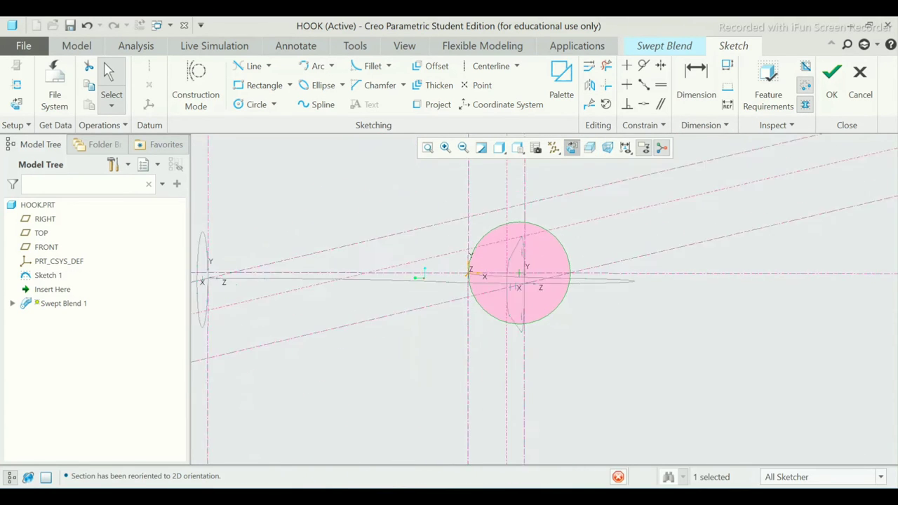
pyautogui.click(696, 77)
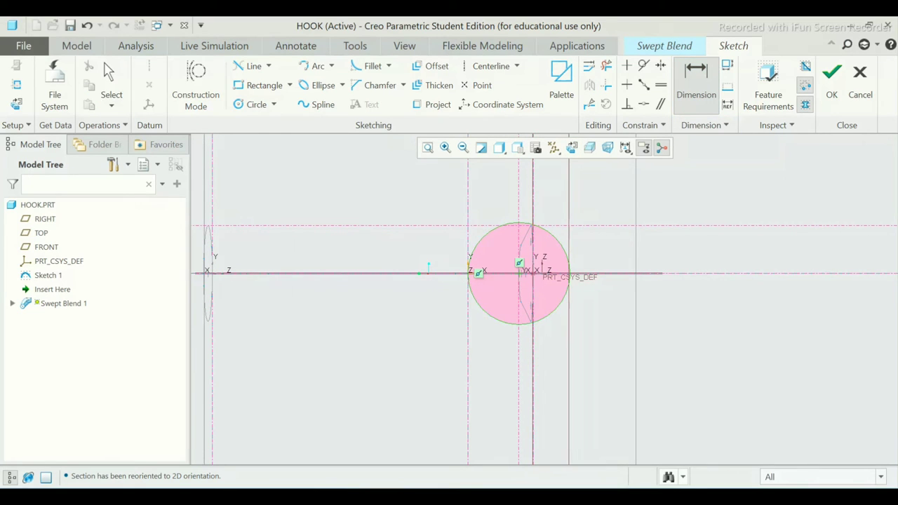
pyautogui.middleClick(633, 331)
pyautogui.middleClick(631, 333)
pyautogui.write('3')
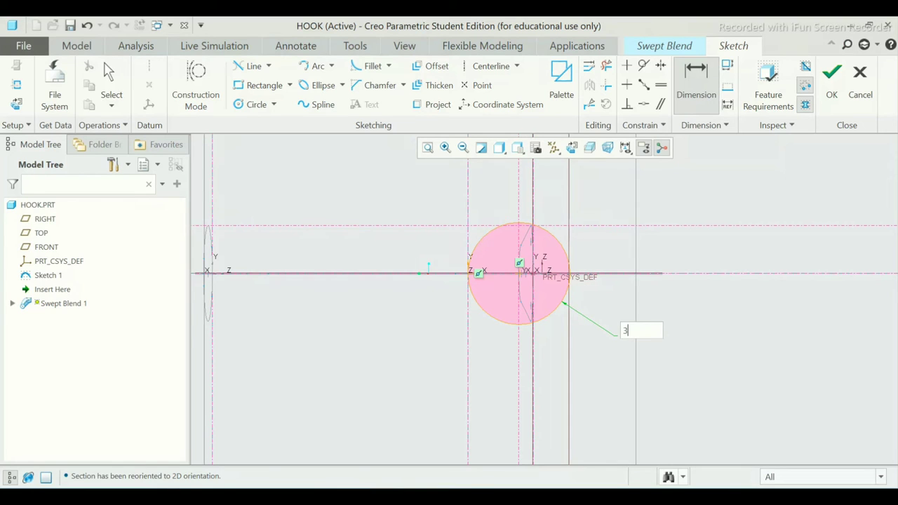
pyautogui.write('0')
pyautogui.press('Return')
pyautogui.press('Escape')
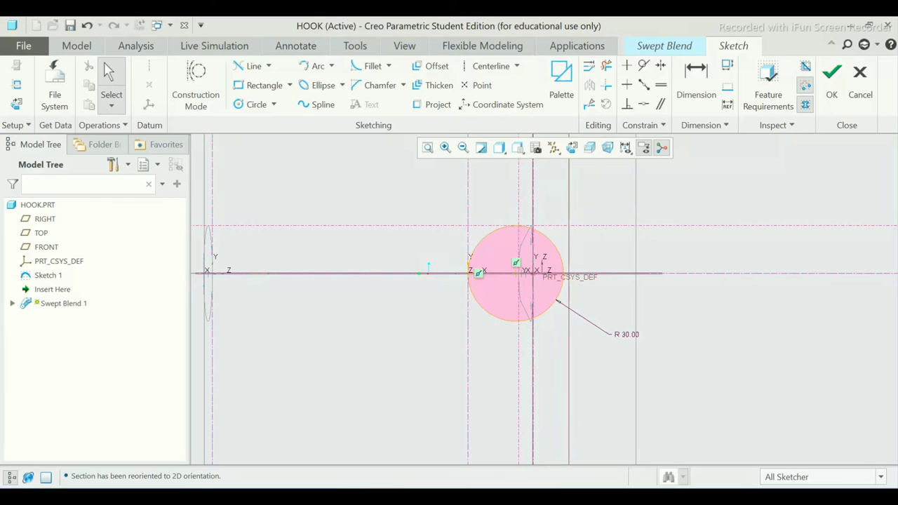
# Divide the circle at both centreline intersections and accept the Section 3 sketch.
pyautogui.click(590, 104)
pyautogui.scroll(-2, 509, 245)
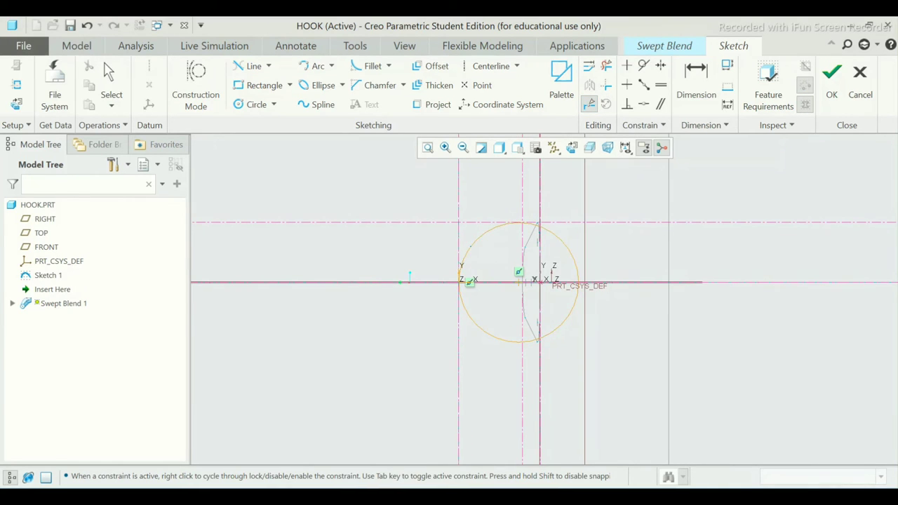
pyautogui.click(459, 282)
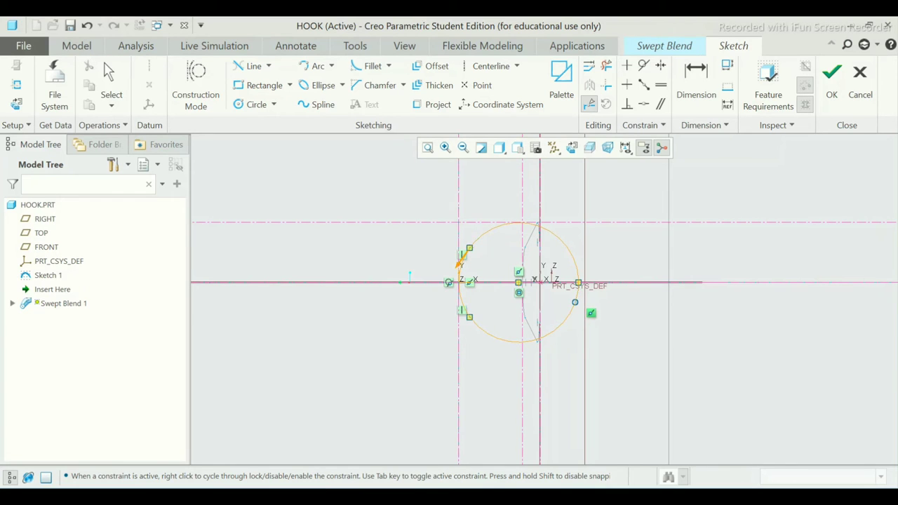
pyautogui.click(578, 282)
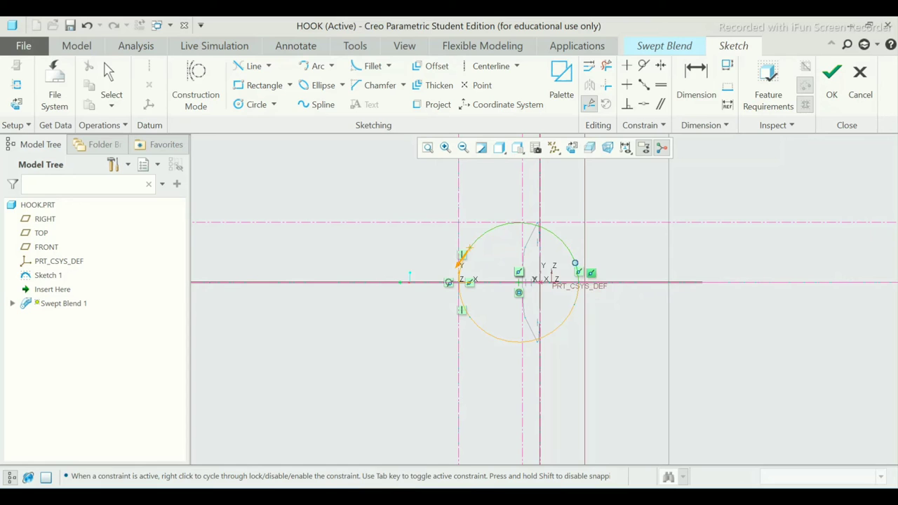
pyautogui.middleClick(463, 259)
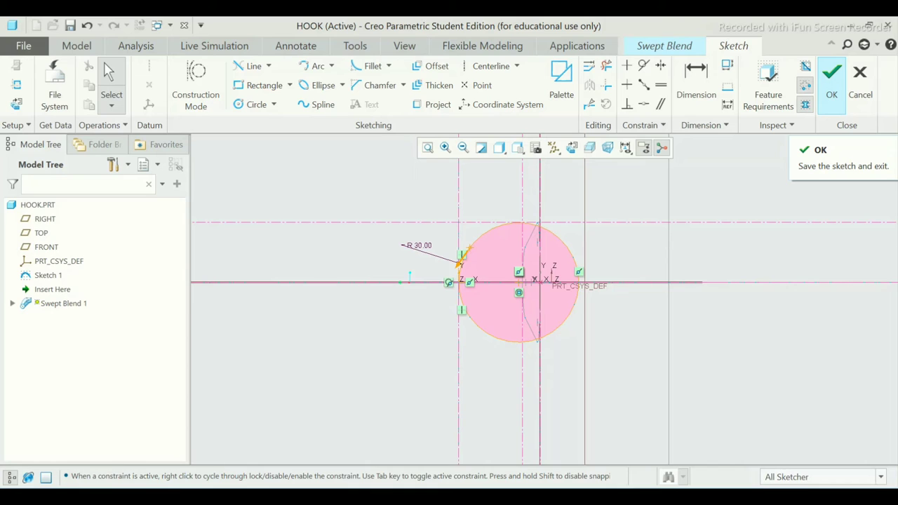
pyautogui.click(832, 77)
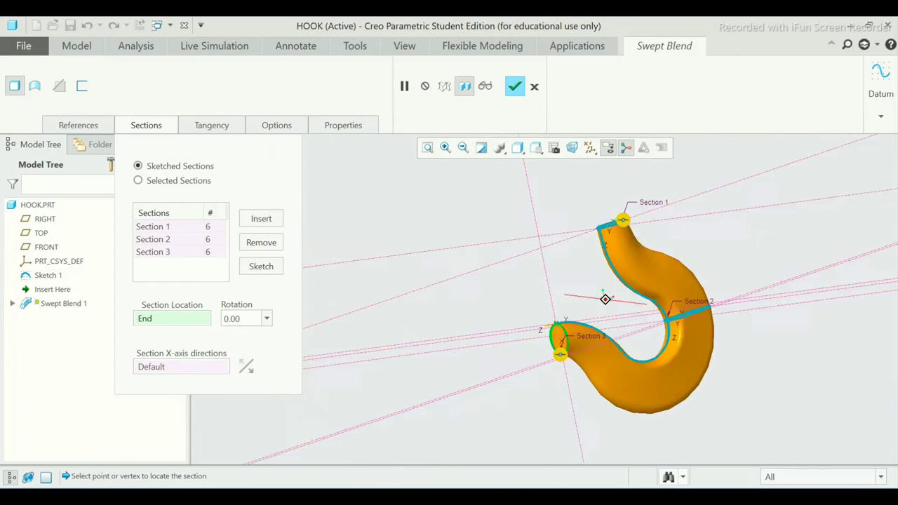
# Review the three-section preview, close the Sections panel and accept Swept Blend 1.
pyautogui.moveTo(605, 300); pyautogui.dragTo(593, 287, button='middle')
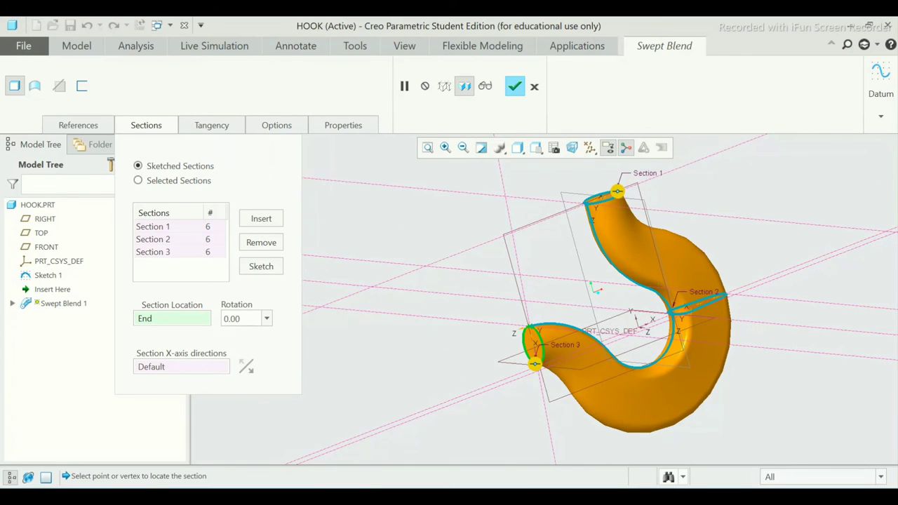
pyautogui.scroll(-3, 657, 325)
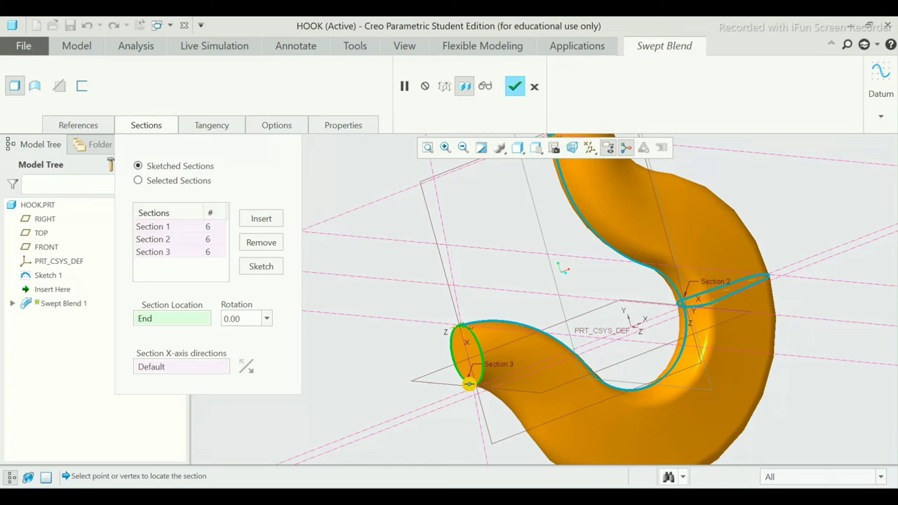
pyautogui.click(146, 125)
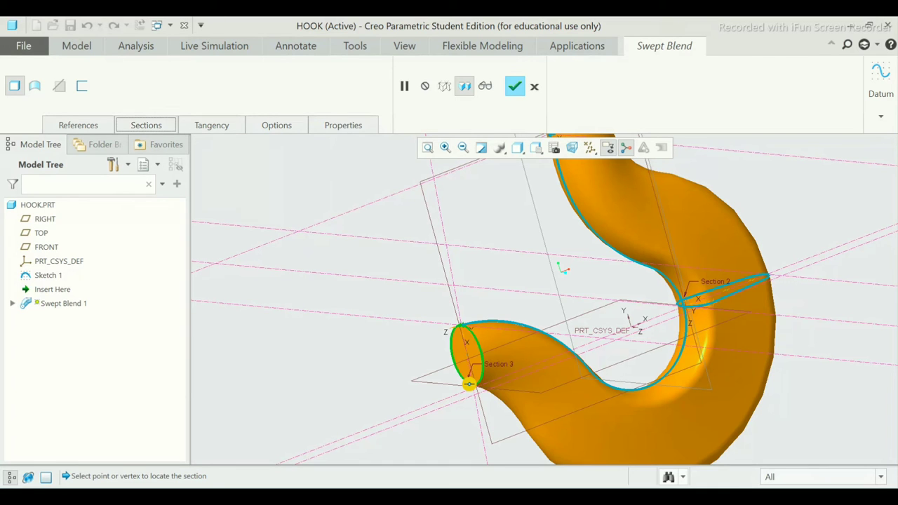
pyautogui.middleClick(564, 268)
pyautogui.moveTo(564, 268)
pyautogui.mouseDown(button='middle')
pyautogui.moveTo(602, 300)
pyautogui.moveTo(661, 321)
pyautogui.moveTo(673, 309)
pyautogui.mouseUp(button='middle')
pyautogui.scroll(-3, 662, 320)
pyautogui.scroll(4, 674, 309)
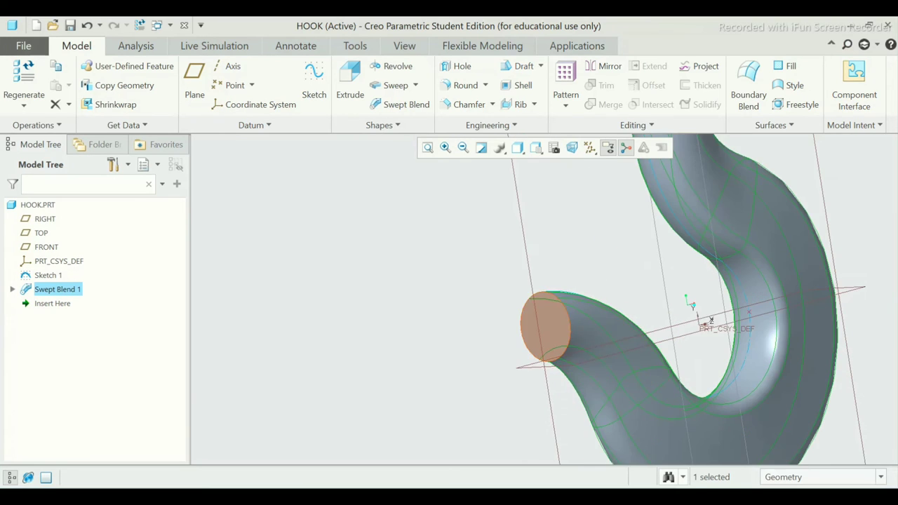
# Change Section 3's radius in Swept Blend 1 from 30 to 15 and regenerate the hook.
pyautogui.click(12, 289)
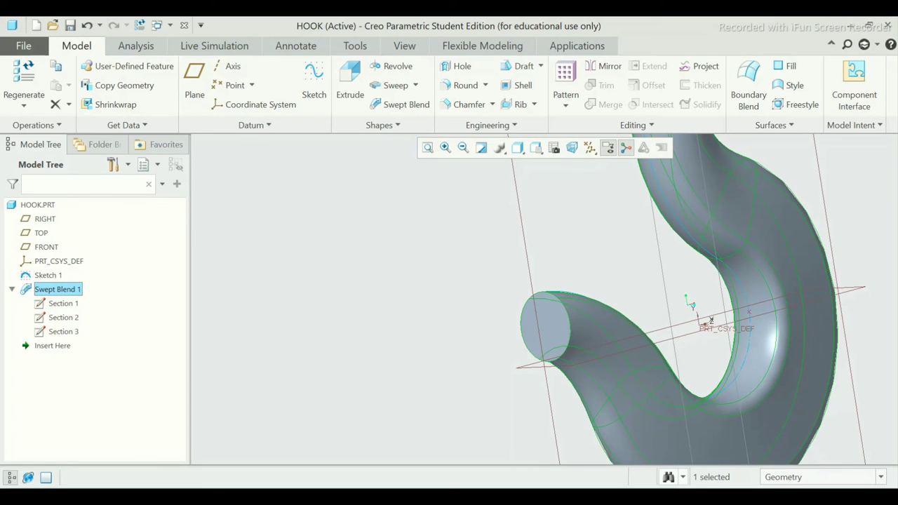
pyautogui.click(63, 332)
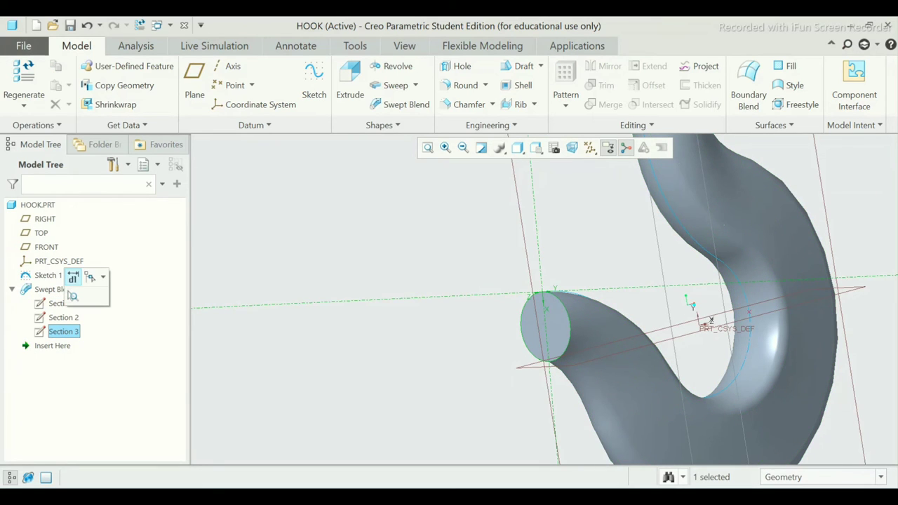
pyautogui.click(72, 277)
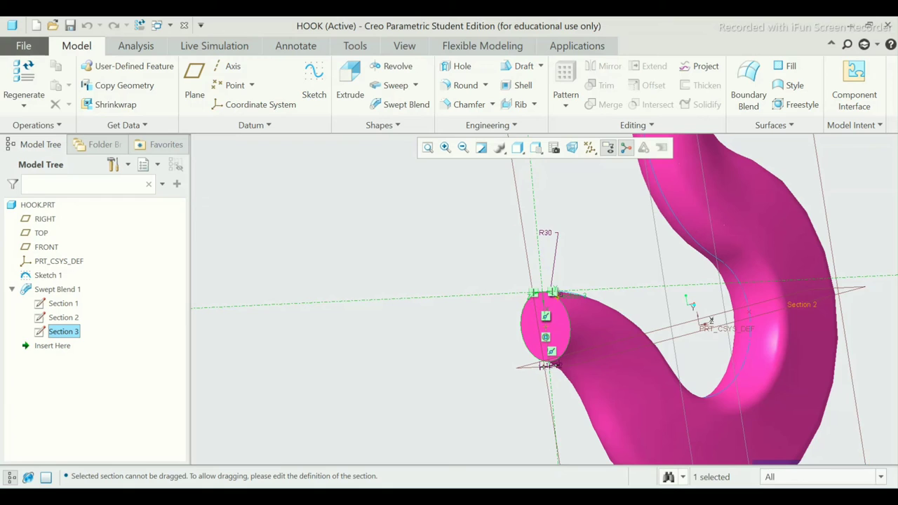
pyautogui.doubleClick(545, 232)
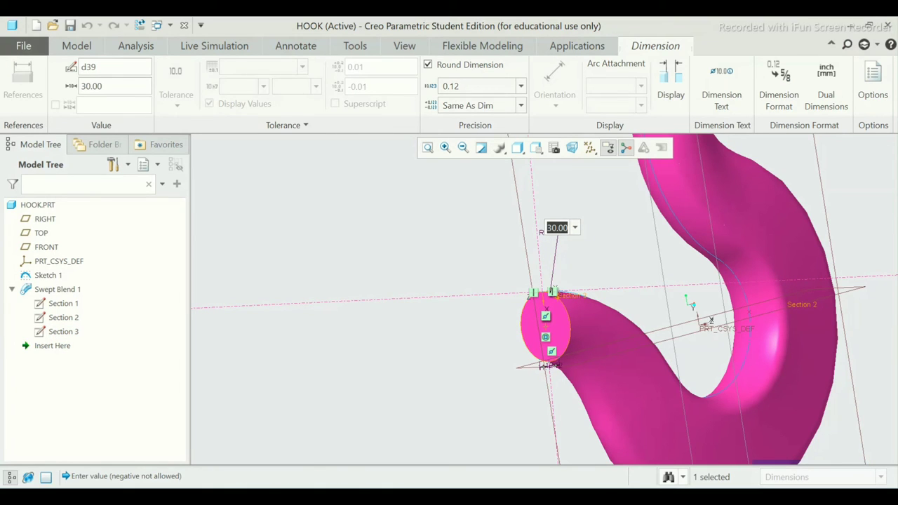
pyautogui.write('15')
pyautogui.press('Return')
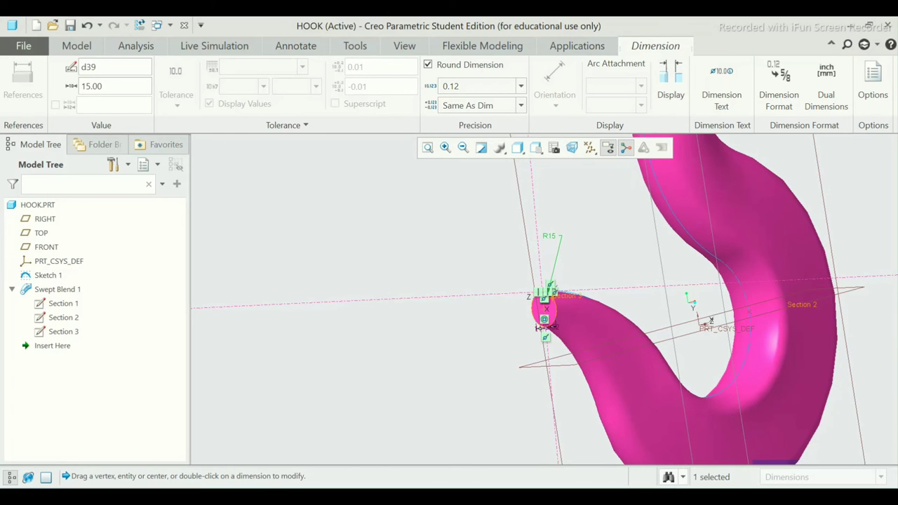
pyautogui.click(546, 293)
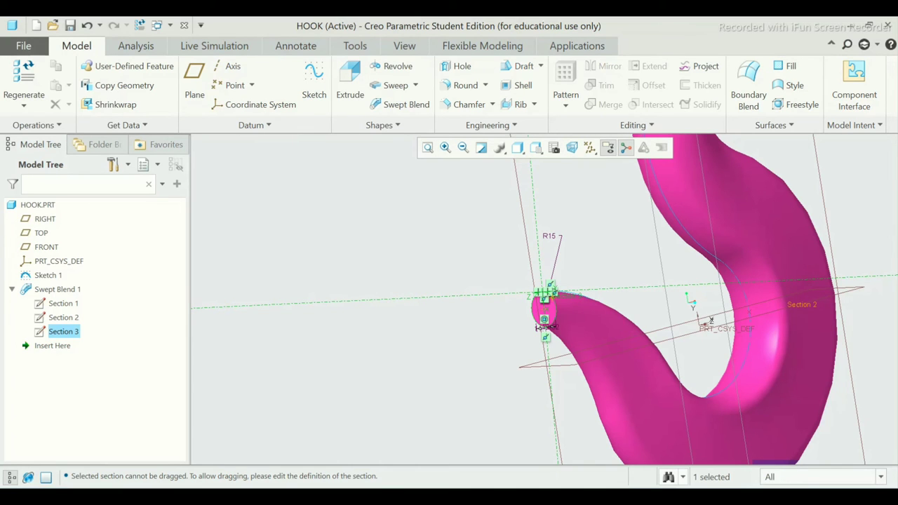
pyautogui.hotkey('ctrl', 'g')
pyautogui.moveTo(688, 302); pyautogui.dragTo(652, 308, button='middle')
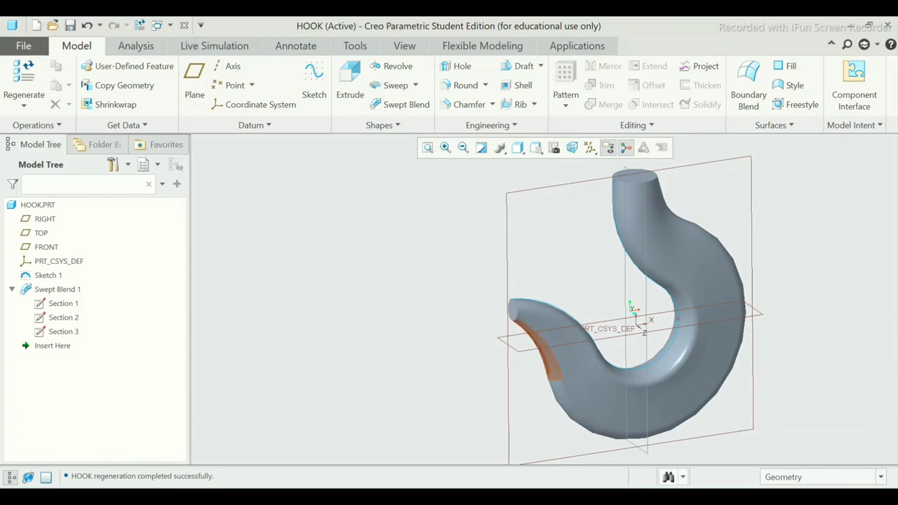
# Hide Sketch 1, return to the default view and select the shank's top circular face.
pyautogui.moveTo(632, 323); pyautogui.dragTo(653, 312, button='middle')
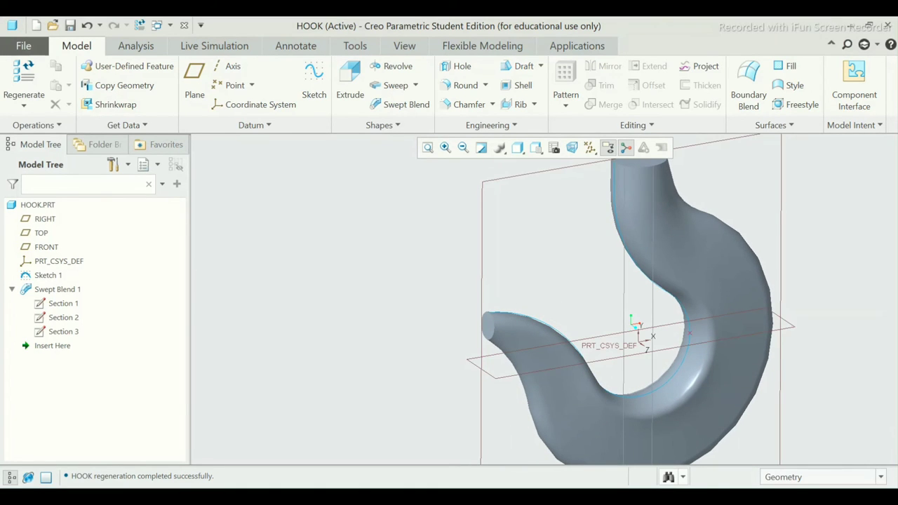
pyautogui.rightClick(48, 275)
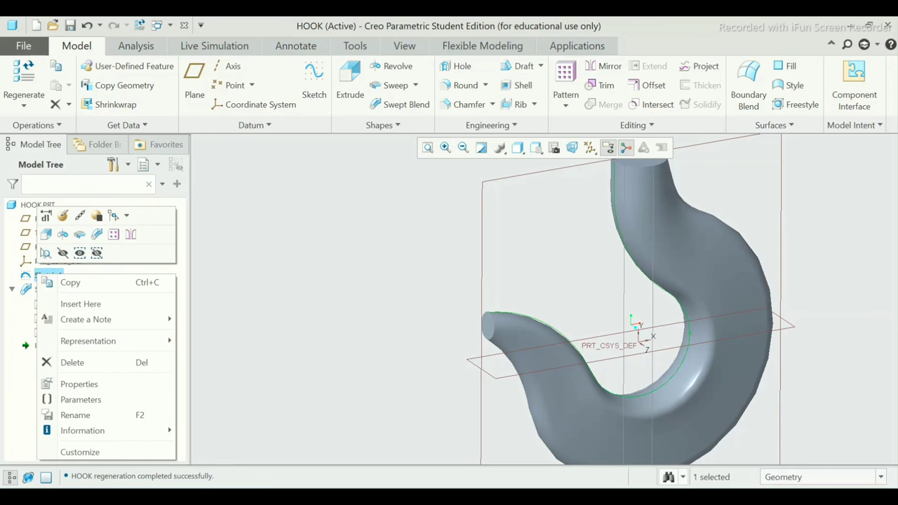
pyautogui.click(63, 253)
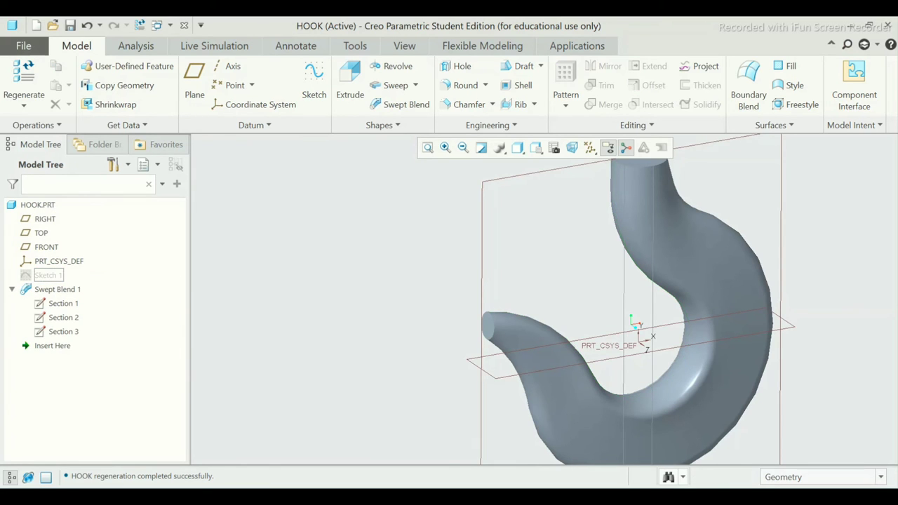
pyautogui.hotkey('ctrl', 'd')
pyautogui.scroll(2, 689, 213)
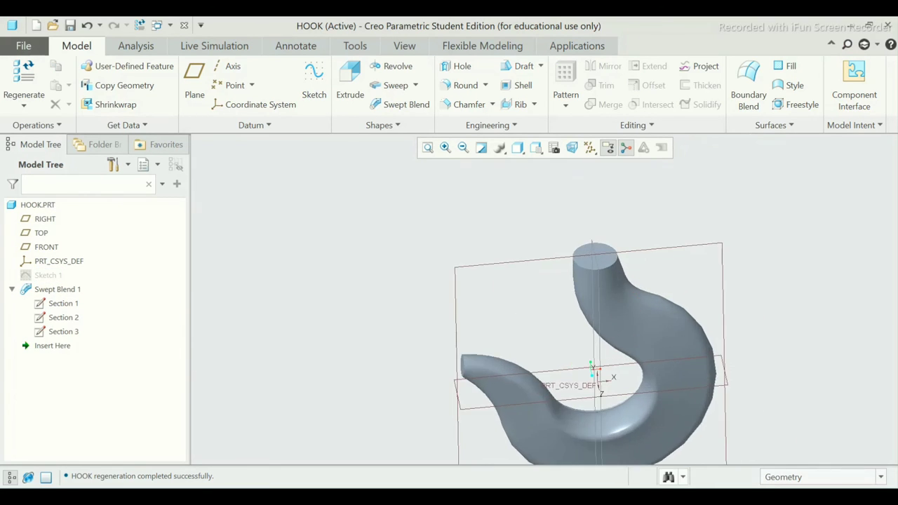
pyautogui.scroll(2, 689, 213)
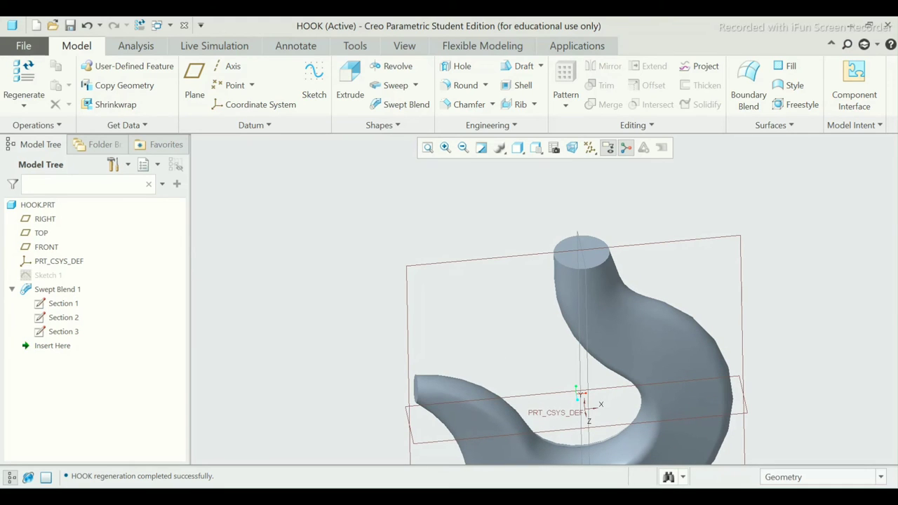
pyautogui.click(582, 252)
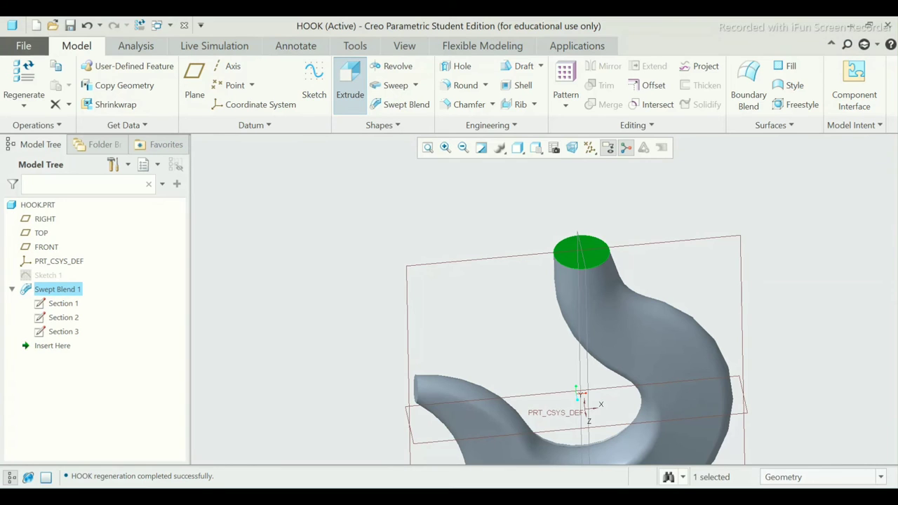
# Sketch a circle at the origin of the top face and give it a radius dimension.
pyautogui.hotkey('ctrl', 'd')
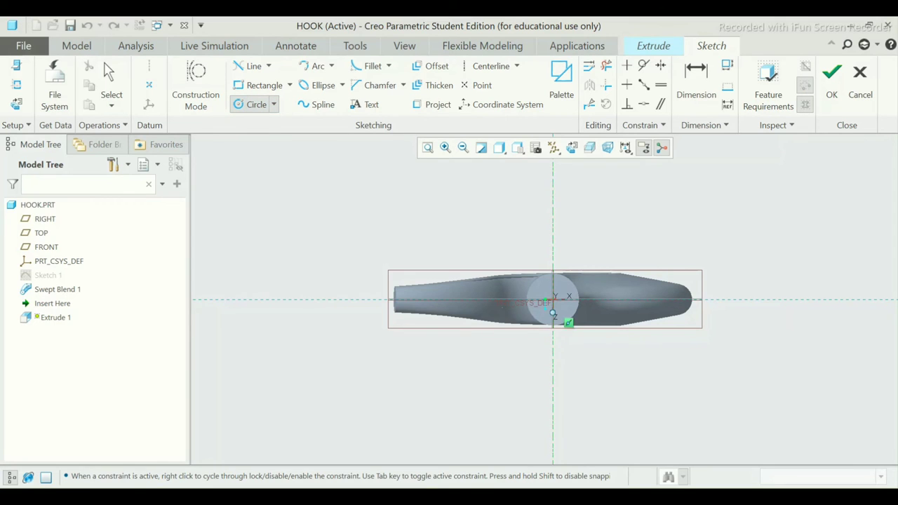
pyautogui.click(553, 300)
pyautogui.click(588, 308)
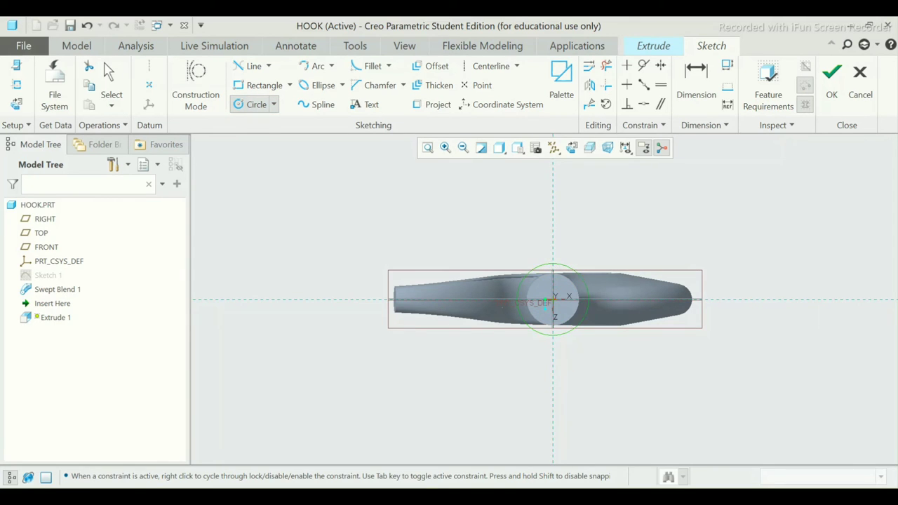
pyautogui.middleClick(588, 309)
pyautogui.click(696, 81)
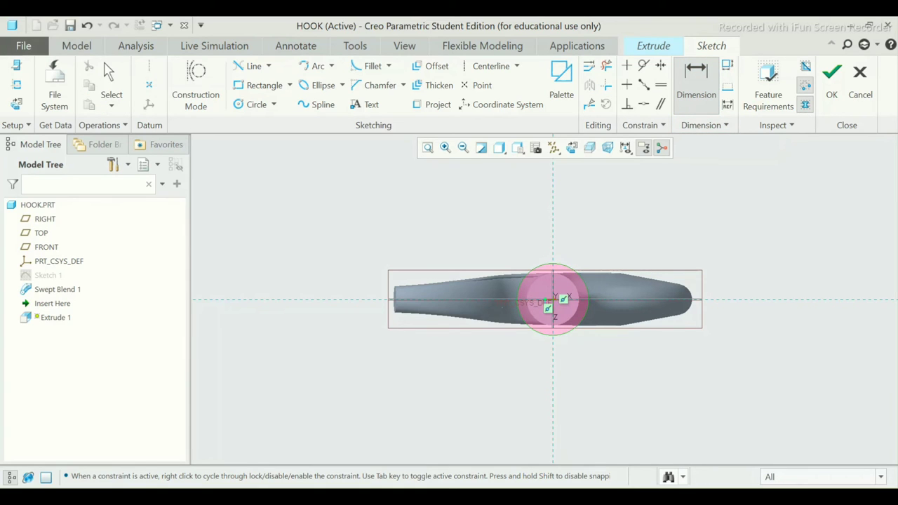
pyautogui.click(566, 264)
pyautogui.middleClick(593, 230)
pyautogui.press('Return')
pyautogui.press('Escape')
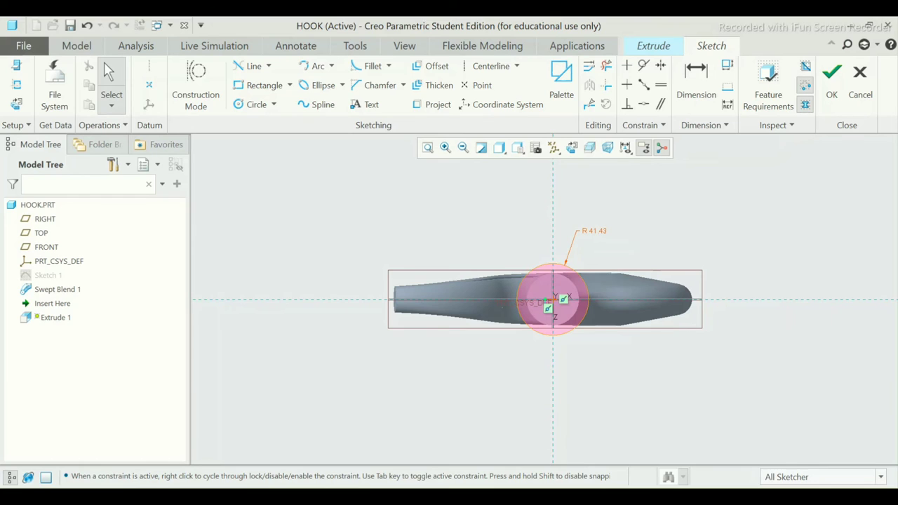
# Convert the circle's radius dimension to a diameter of 75 and accept the sketch.
pyautogui.click(593, 230)
pyautogui.rightClick(593, 232)
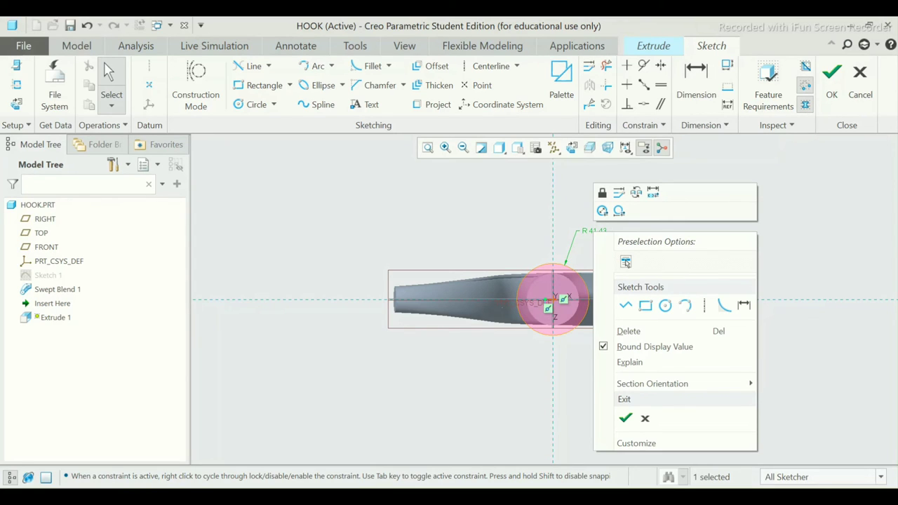
pyautogui.click(602, 211)
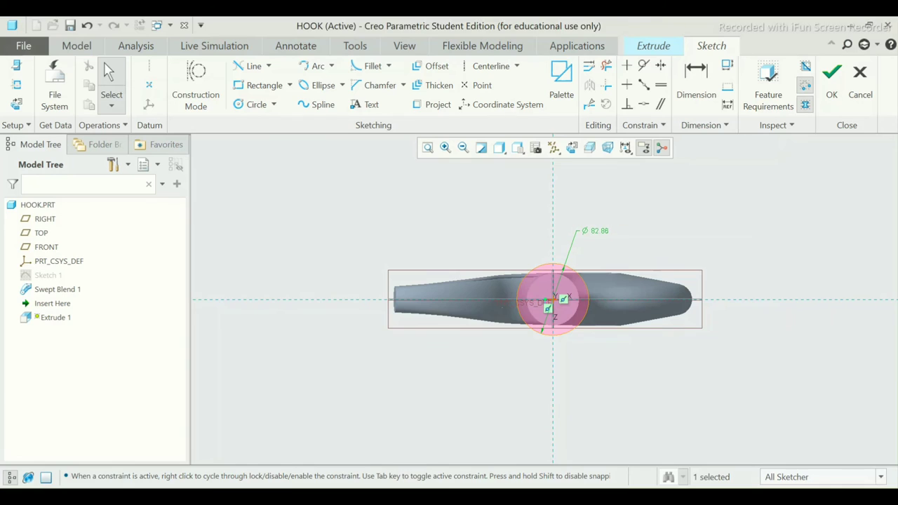
pyautogui.doubleClick(595, 231)
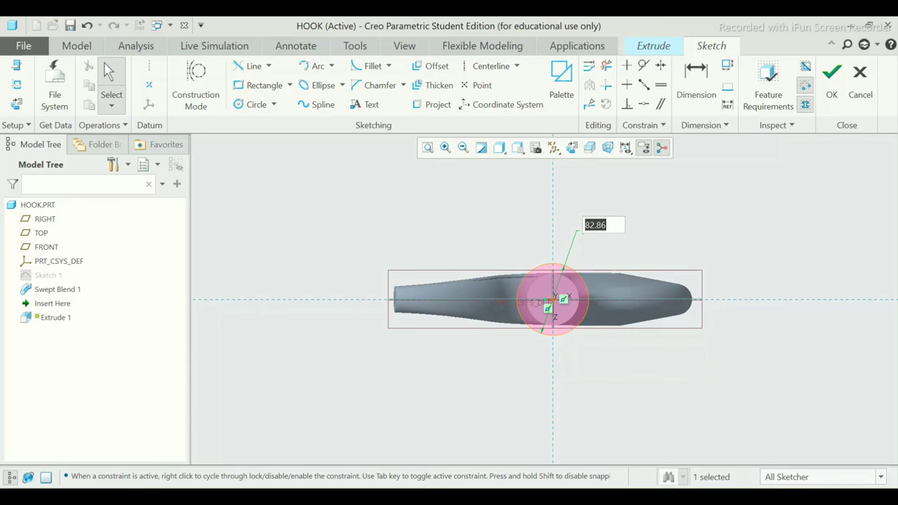
pyautogui.write('75')
pyautogui.press('Return')
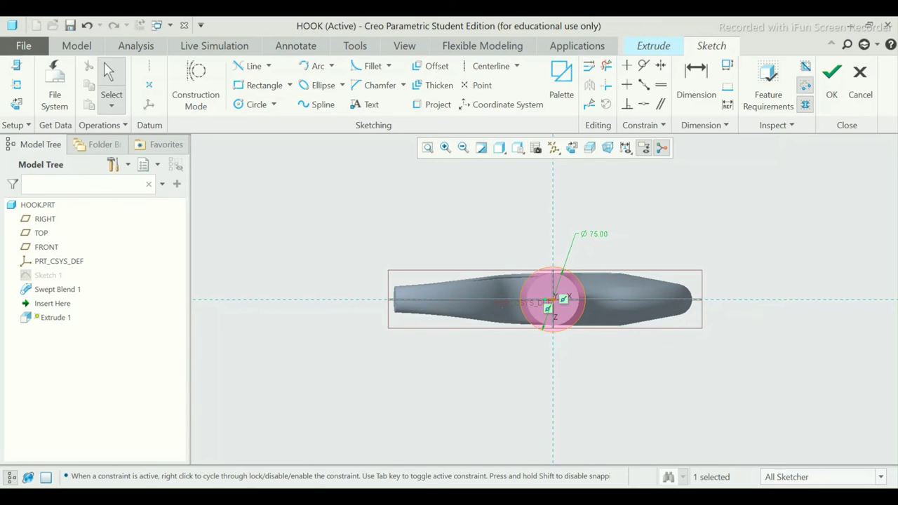
pyautogui.scroll(4, 582, 269)
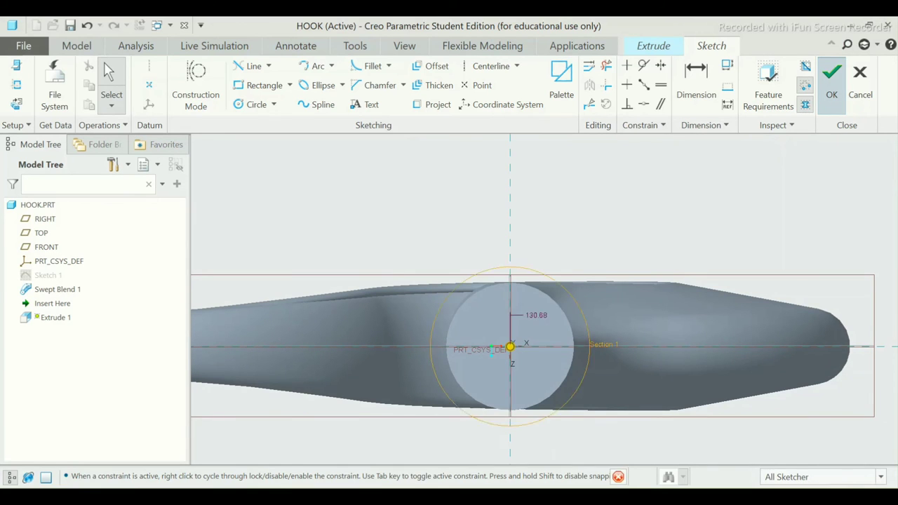
pyautogui.click(831, 79)
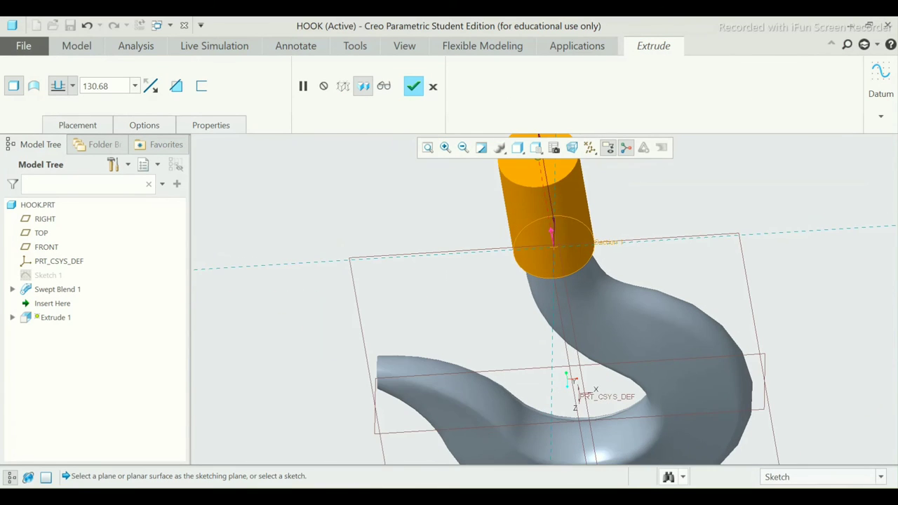
# Extrude the disk symmetrically to a depth of 20, completing Extrude 1.
pyautogui.click(62, 85)
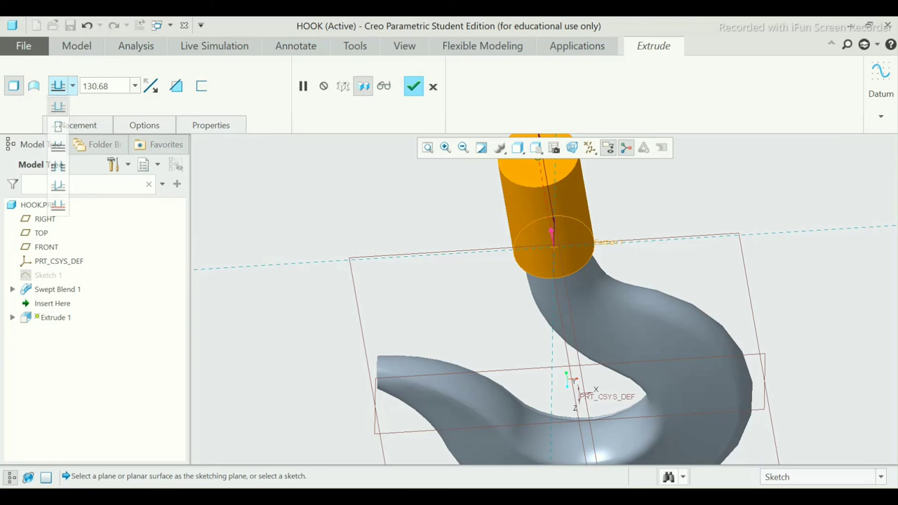
pyautogui.click(59, 126)
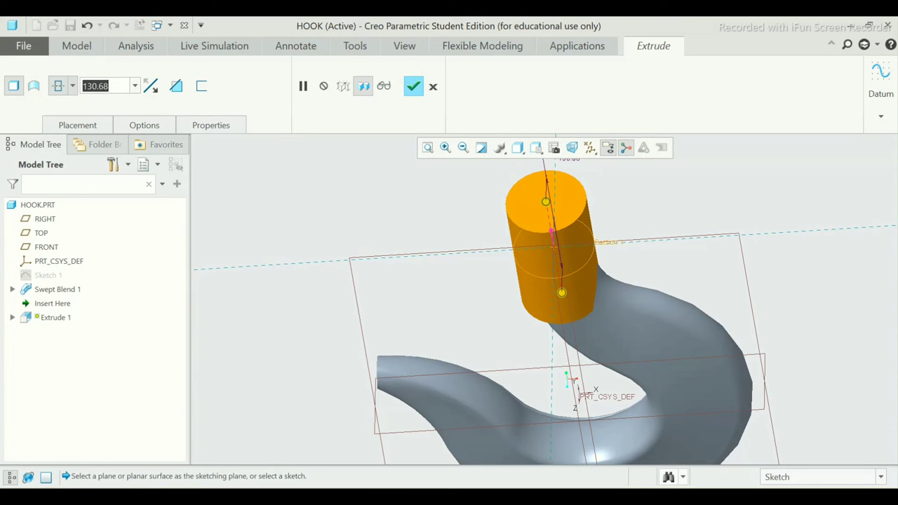
pyautogui.write('2')
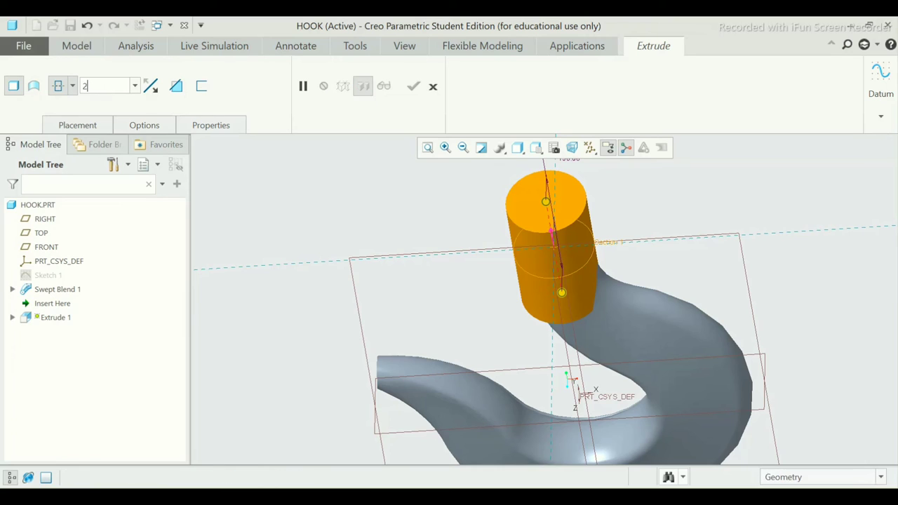
pyautogui.write('0.00')
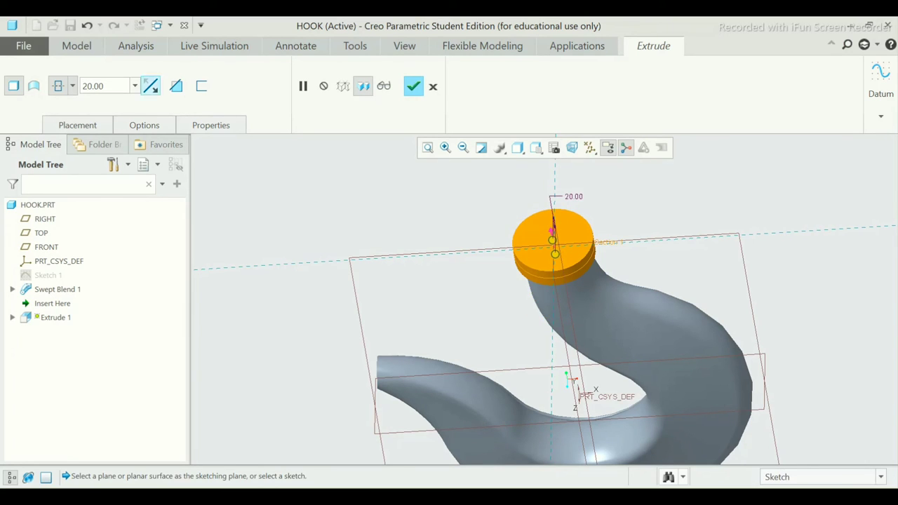
pyautogui.click(413, 86)
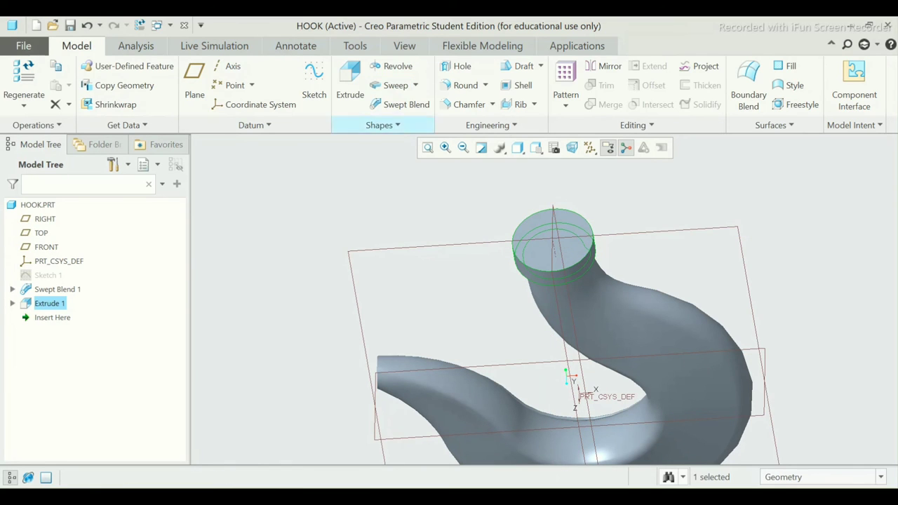
# Start a new extrusion on the disk's top face and sketch a circle at the origin.
pyautogui.press('Escape')
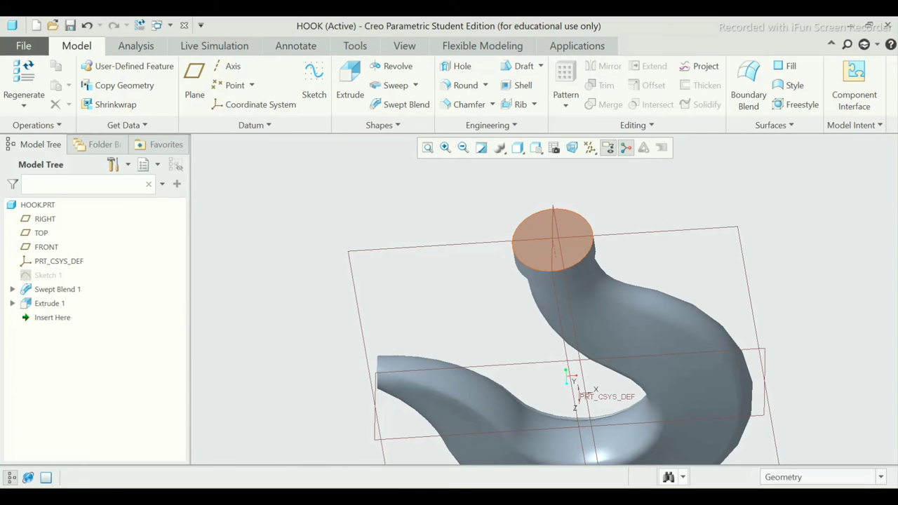
pyautogui.click(553, 238)
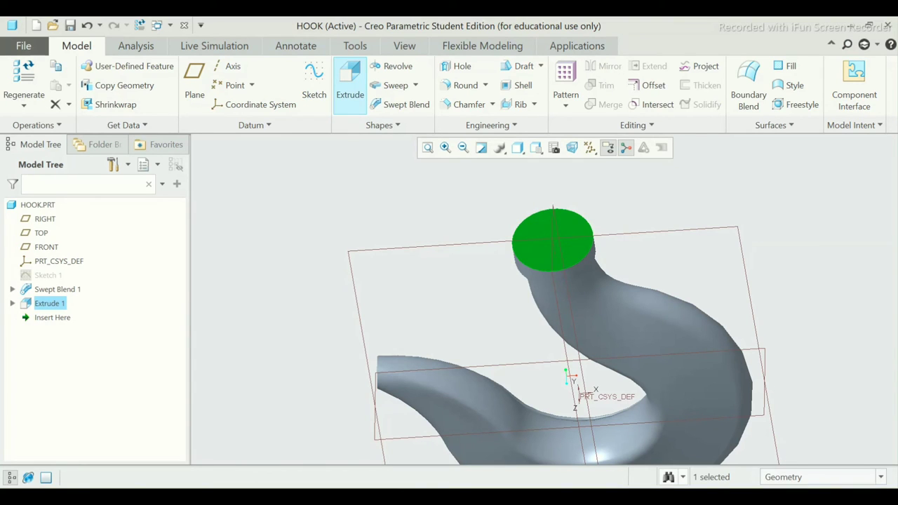
pyautogui.click(349, 83)
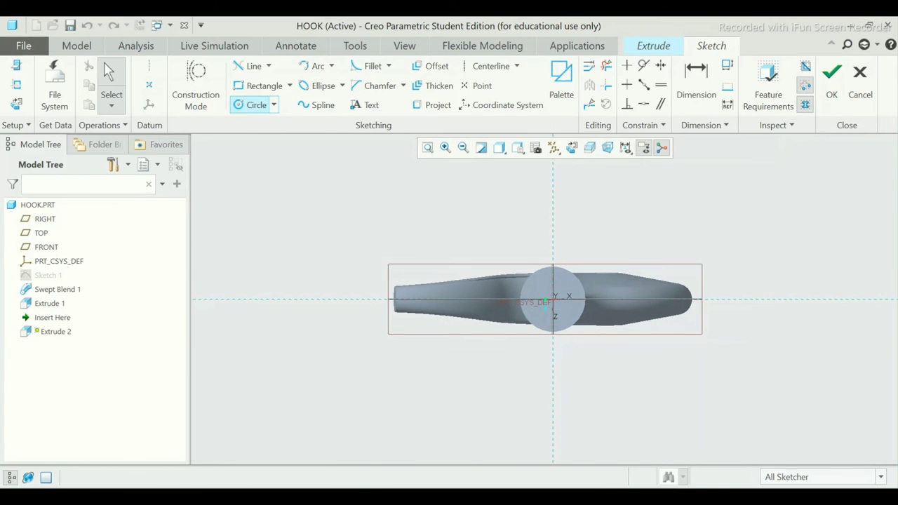
pyautogui.click(252, 105)
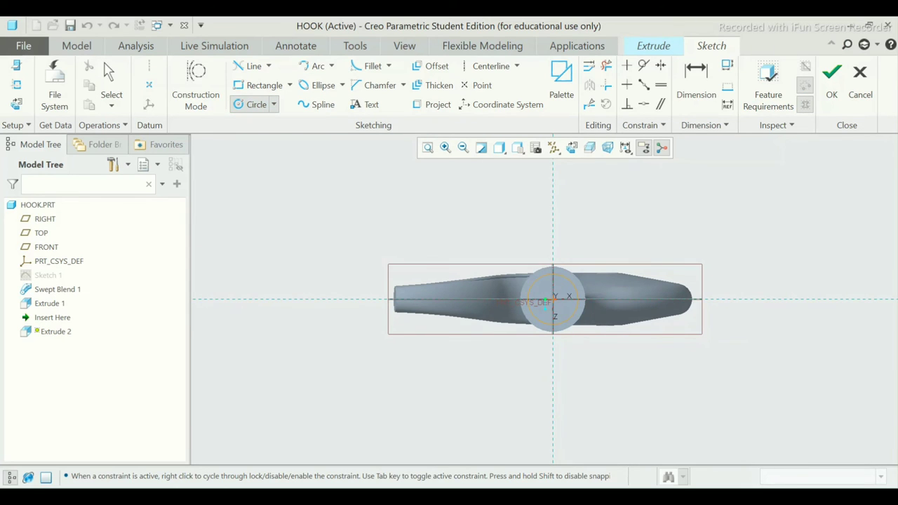
pyautogui.click(572, 320)
pyautogui.middleClick(571, 320)
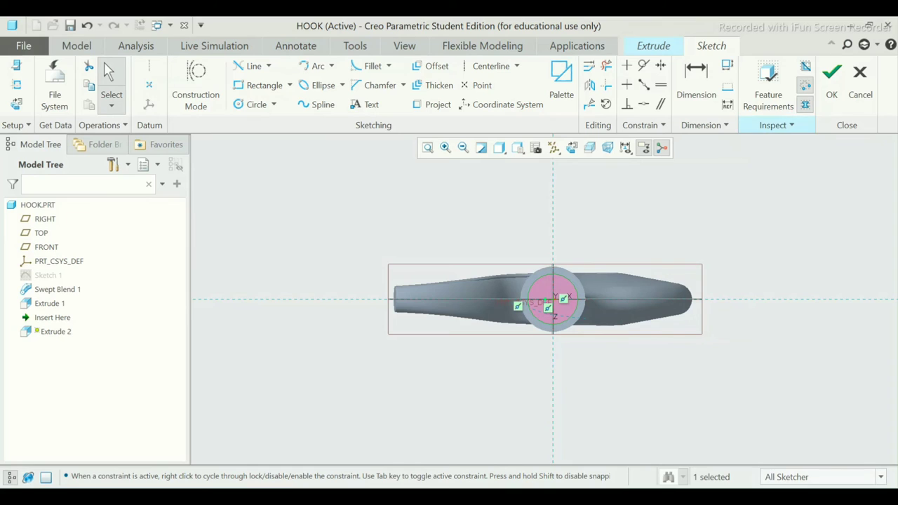
# Dimension the circle's radius, resolving the sketch conflict and keeping the 29.02 value.
pyautogui.click(696, 81)
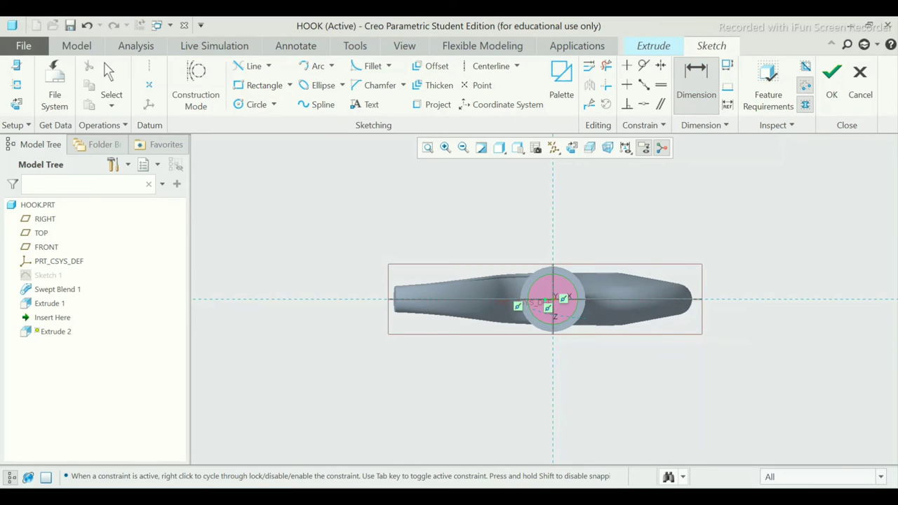
pyautogui.middleClick(592, 240)
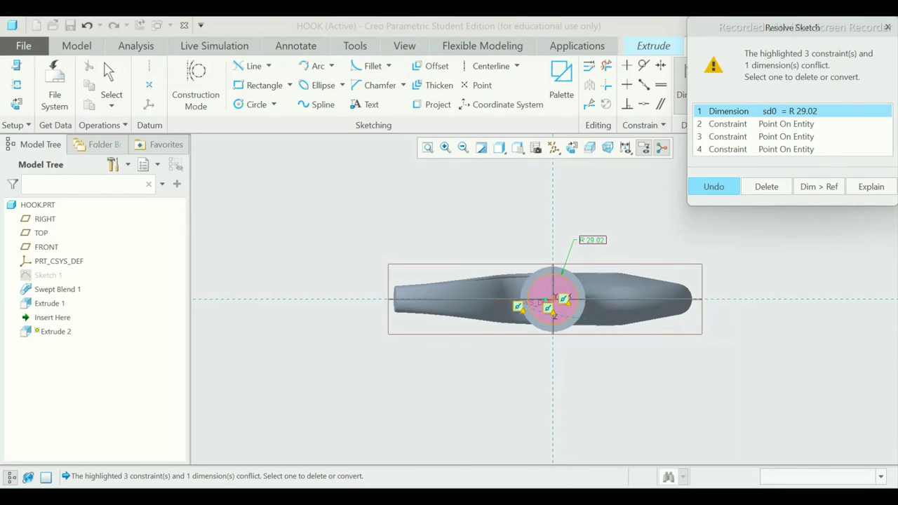
pyautogui.click(728, 123)
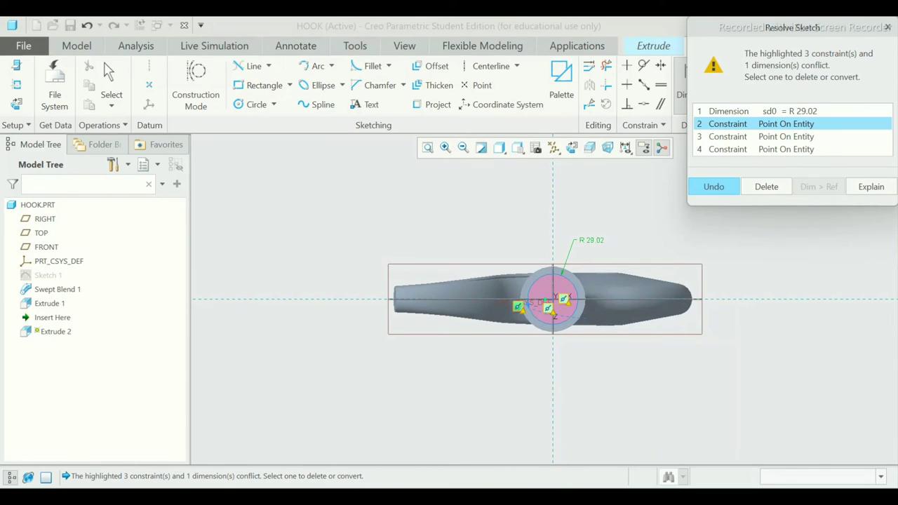
pyautogui.click(728, 136)
pyautogui.click(728, 148)
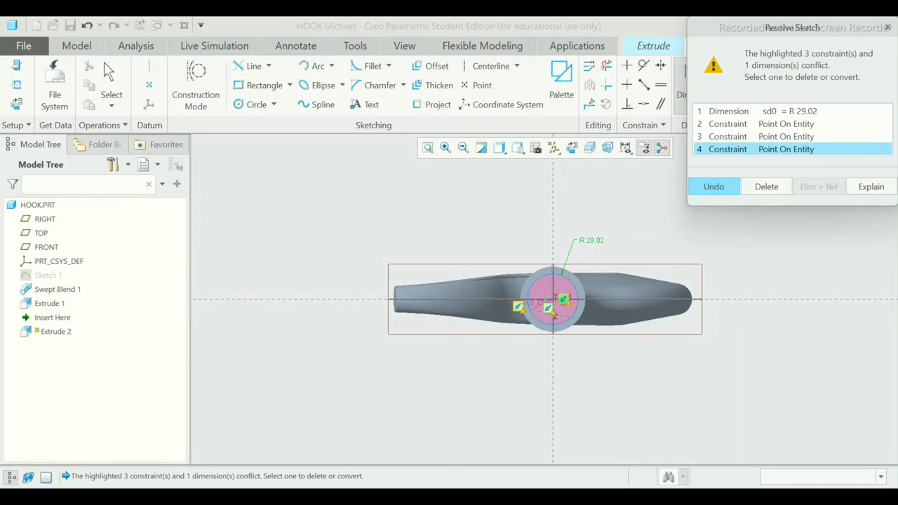
pyautogui.press('Return')
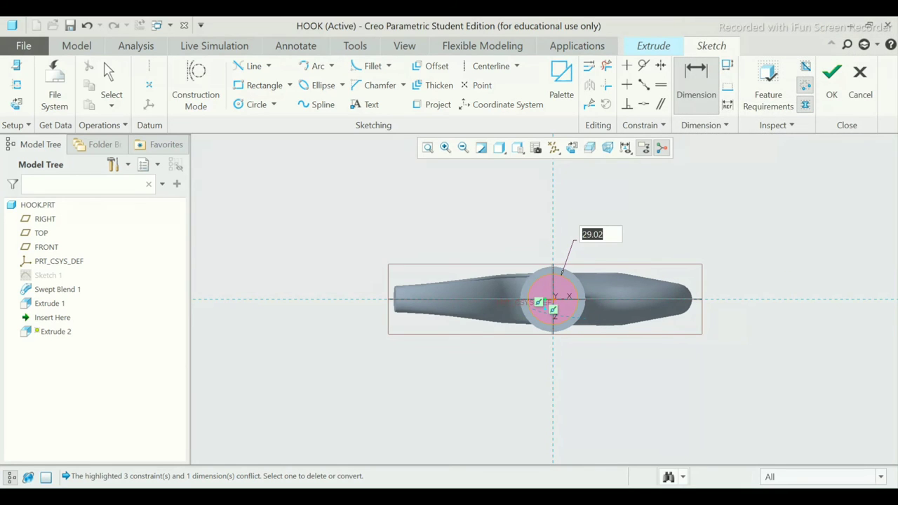
pyautogui.press('Return')
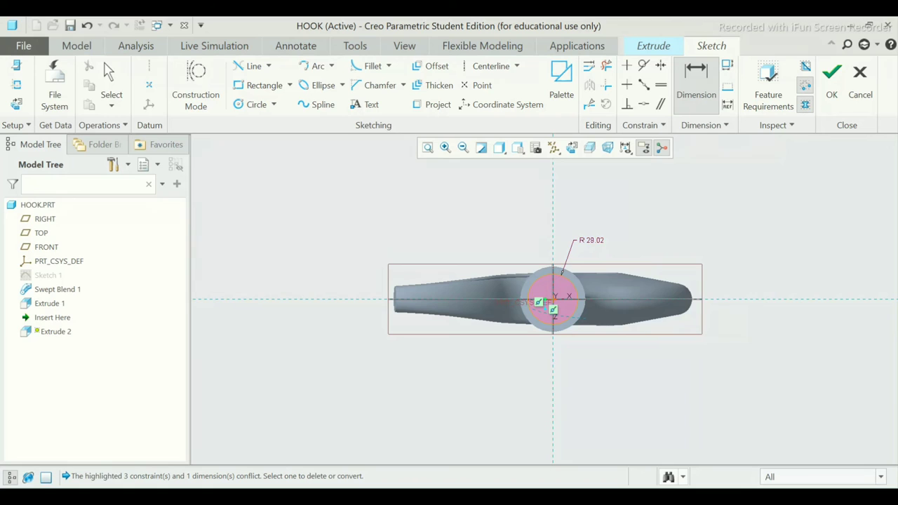
# Convert the radius dimension to a diameter and set it to 80.
pyautogui.rightClick(594, 241)
pyautogui.press('Escape')
pyautogui.rightClick(581, 240)
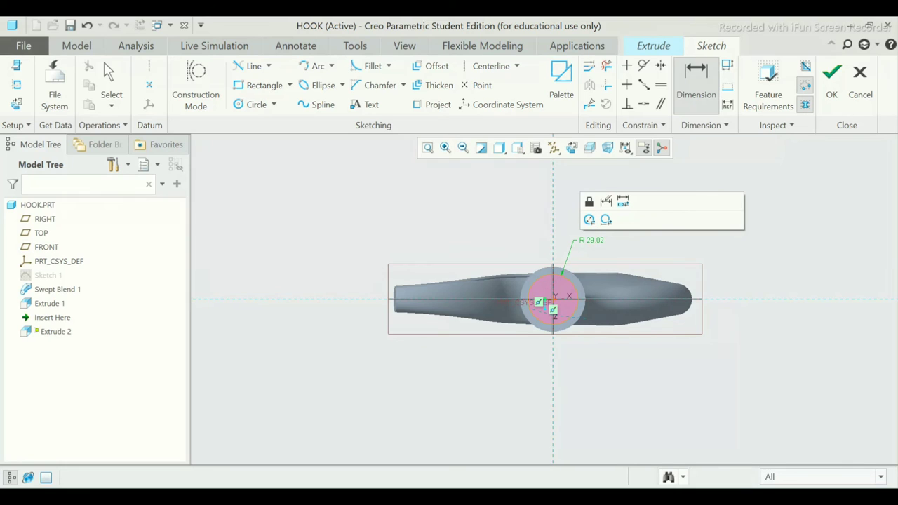
pyautogui.click(588, 219)
pyautogui.press('Escape')
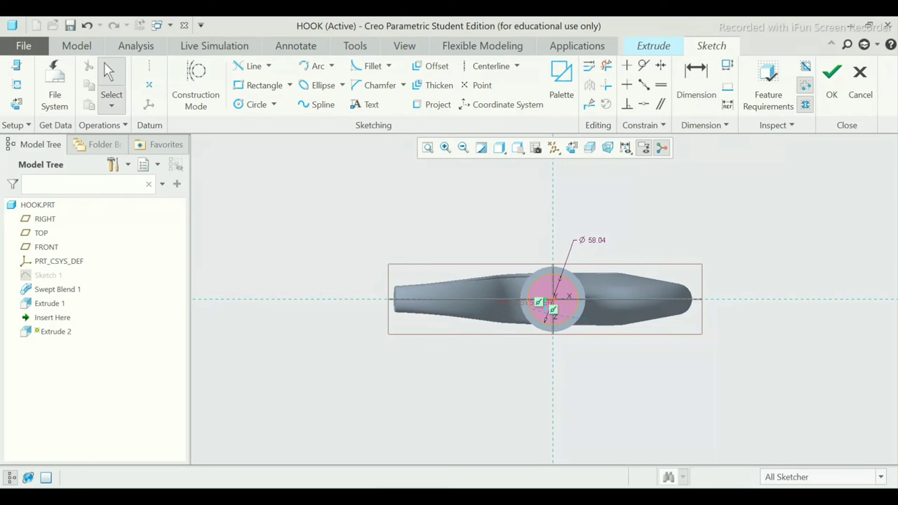
pyautogui.doubleClick(593, 240)
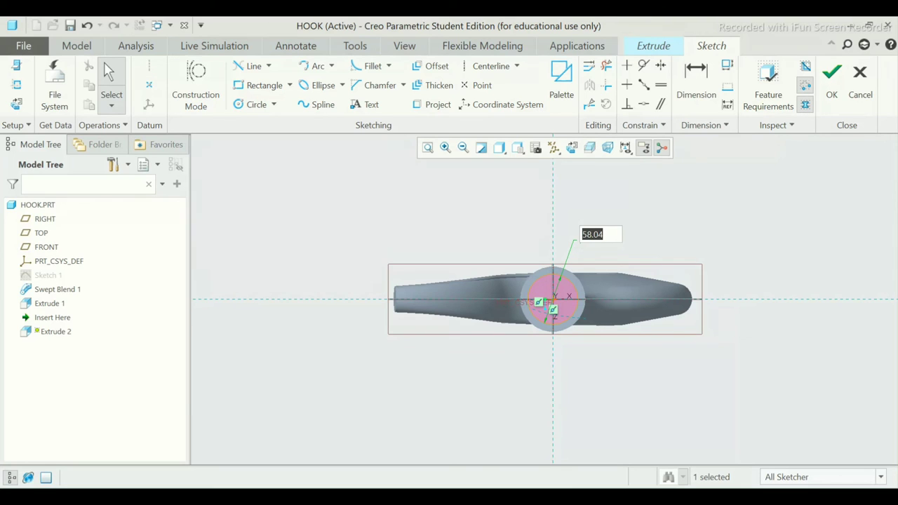
pyautogui.write('8')
pyautogui.write('0')
pyautogui.press('Return')
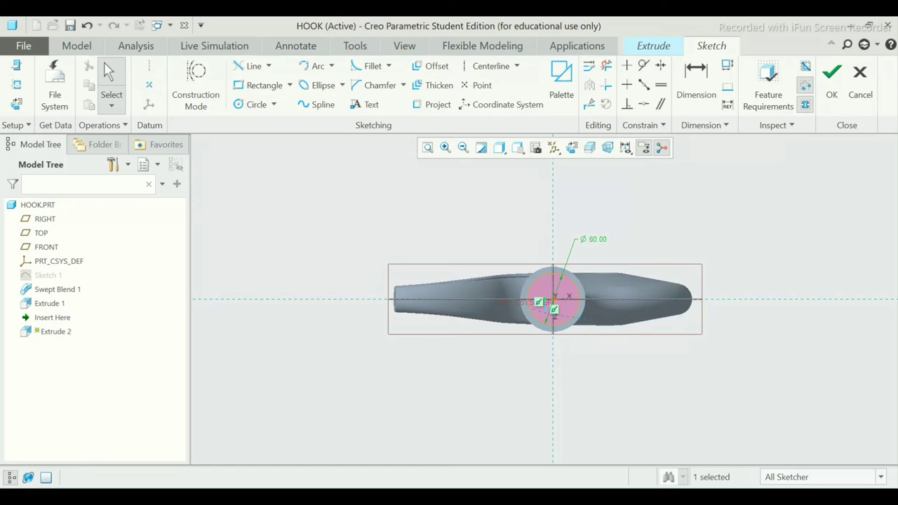
# Accept the circle sketch, extrude it 170 above the collar and finish Extrude 2.
pyautogui.click(831, 83)
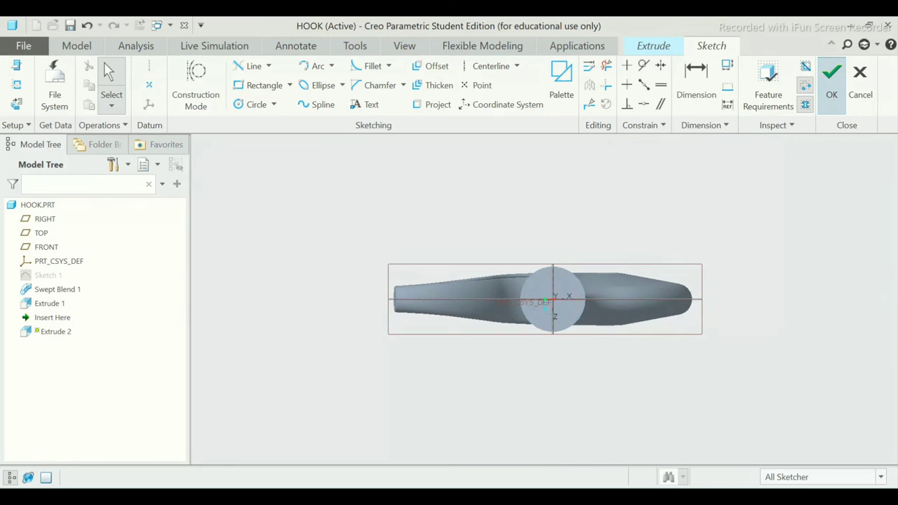
pyautogui.scroll(-3, 615, 212)
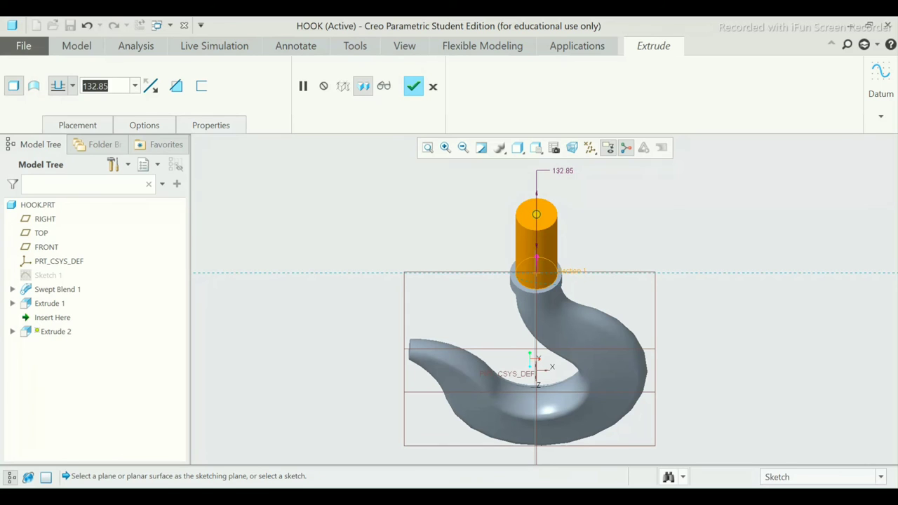
pyautogui.write('170')
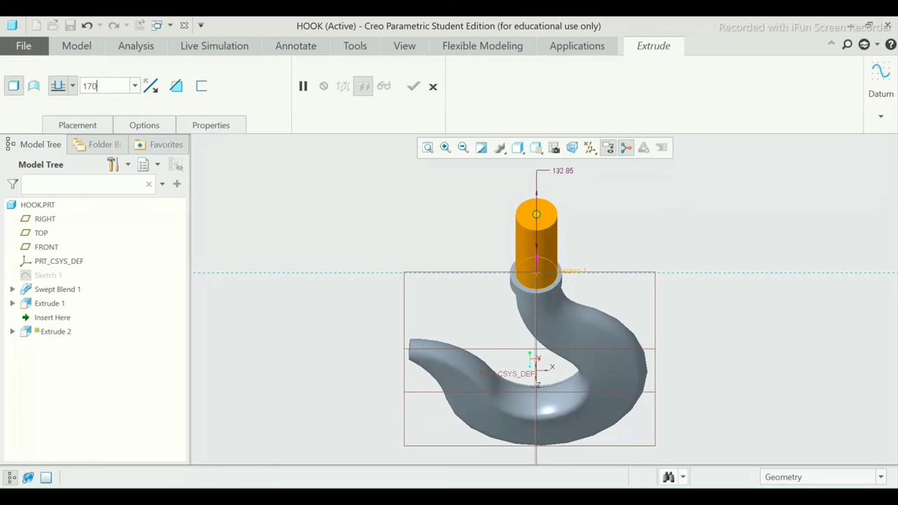
pyautogui.press('Return')
pyautogui.moveTo(534, 315); pyautogui.dragTo(577, 337, button='middle')
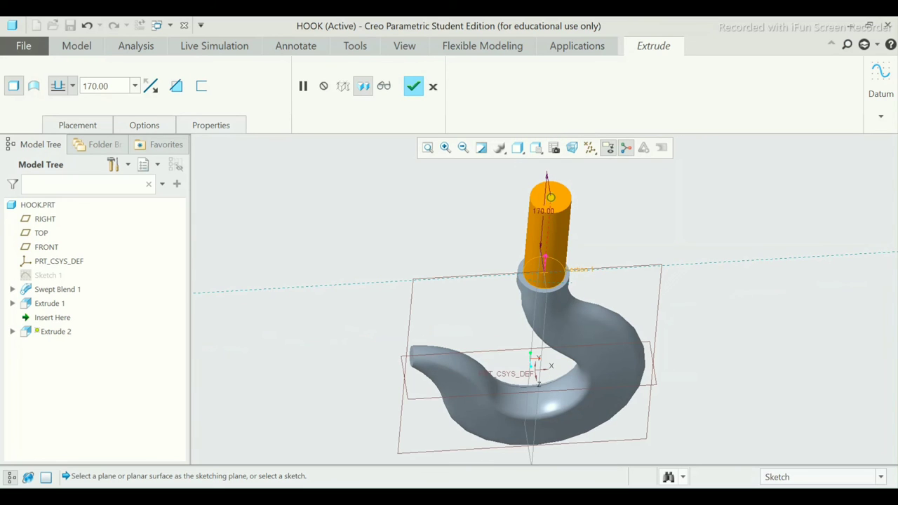
pyautogui.click(413, 86)
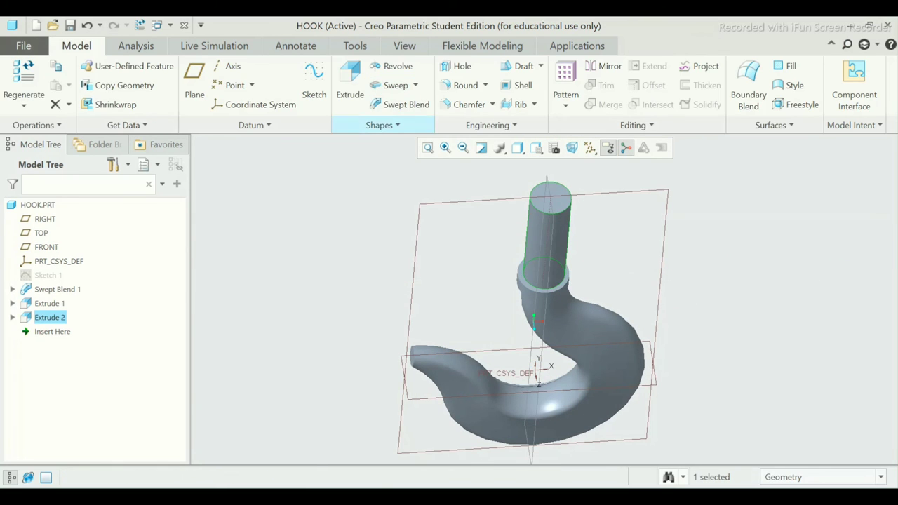
pyautogui.scroll(3, 533, 316)
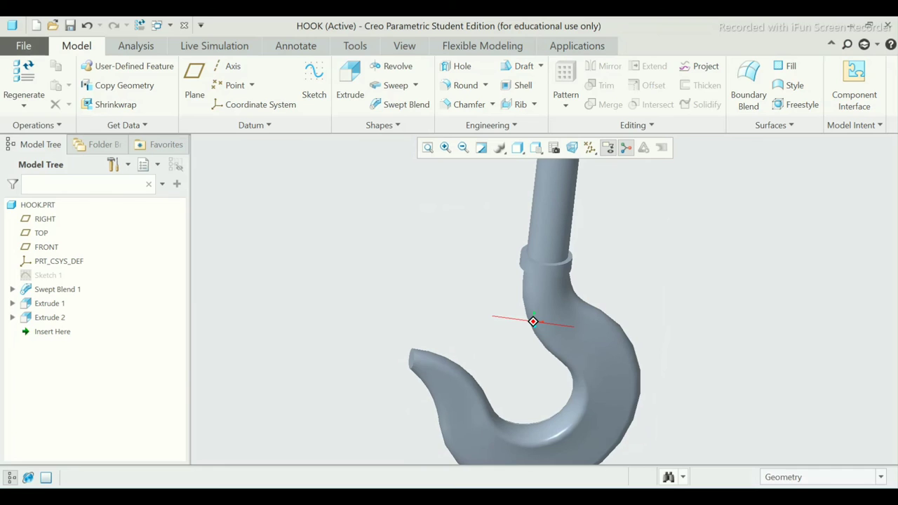
pyautogui.scroll(-2, 533, 316)
pyautogui.moveTo(562, 316); pyautogui.dragTo(541, 319, button='middle')
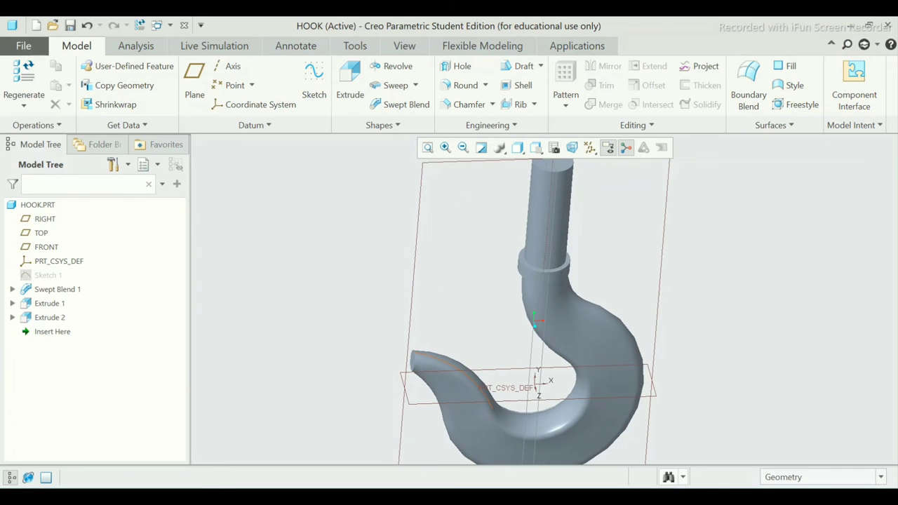
pyautogui.scroll(2, 412, 362)
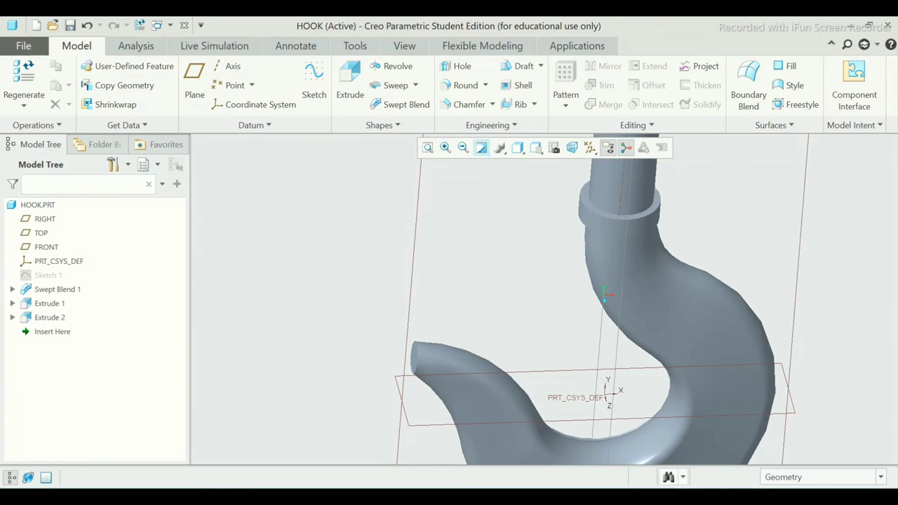
# Start a round on the hook tip and delete the unwanted extra round set.
pyautogui.click(463, 85)
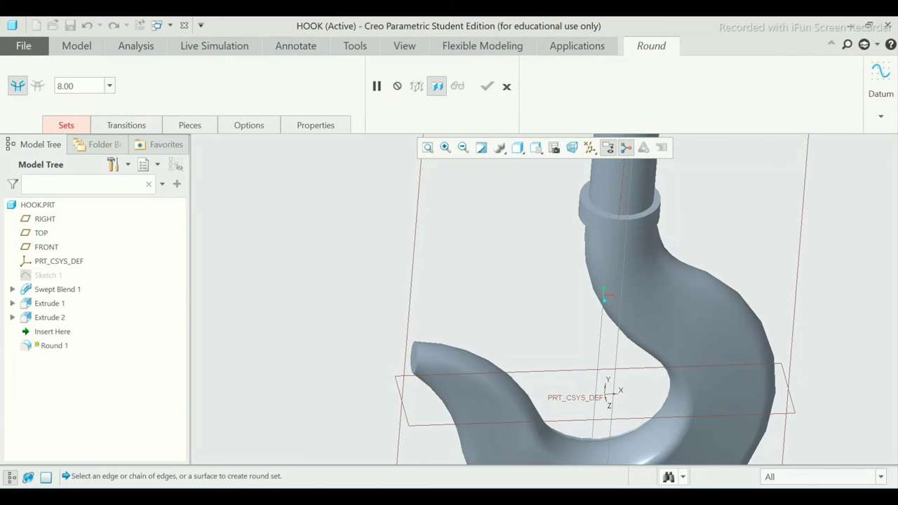
pyautogui.scroll(2, 421, 365)
pyautogui.scroll(1, 393, 337)
pyautogui.scroll(1, 351, 309)
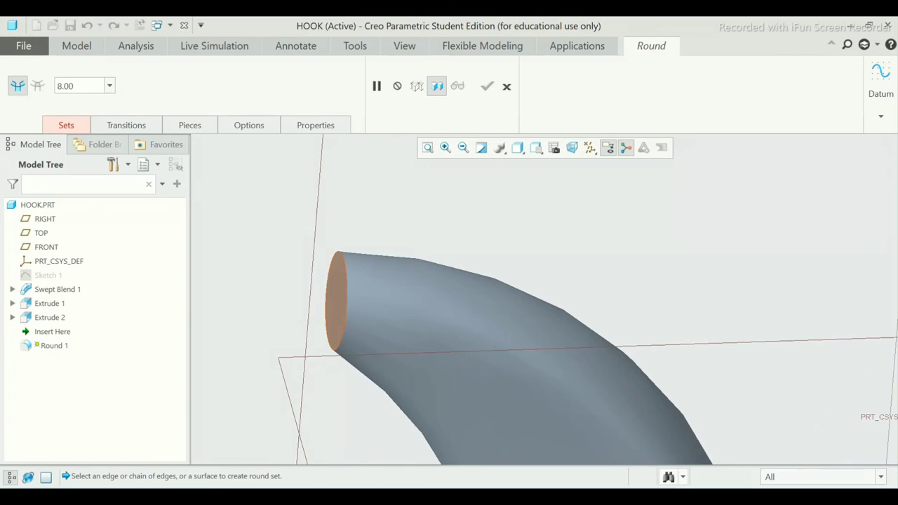
pyautogui.click(337, 300)
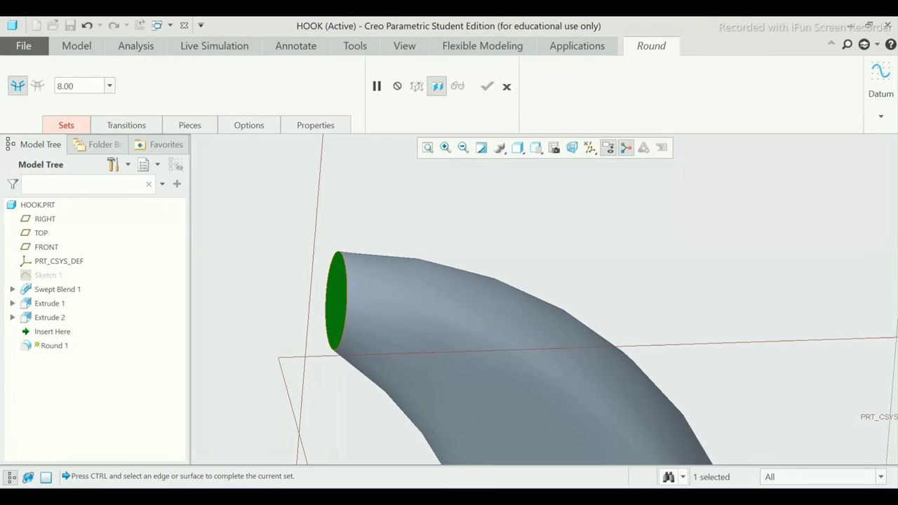
pyautogui.click(66, 125)
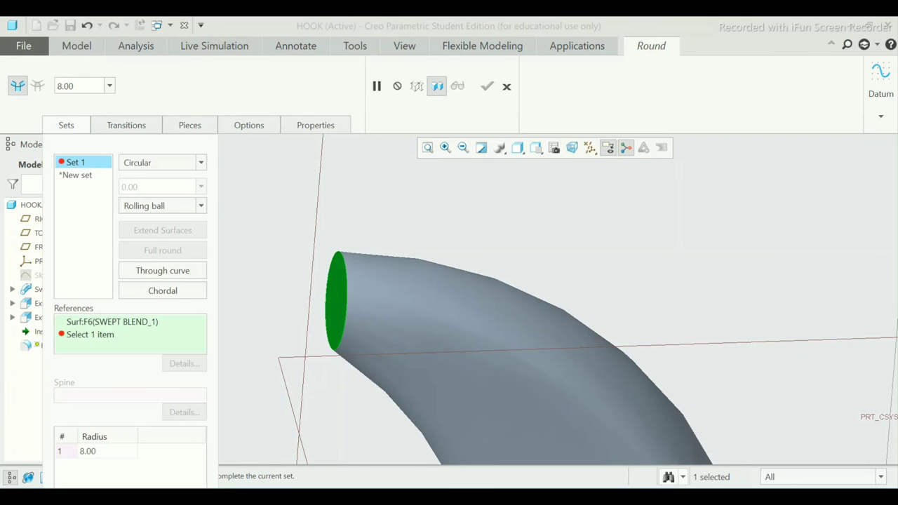
pyautogui.click(75, 175)
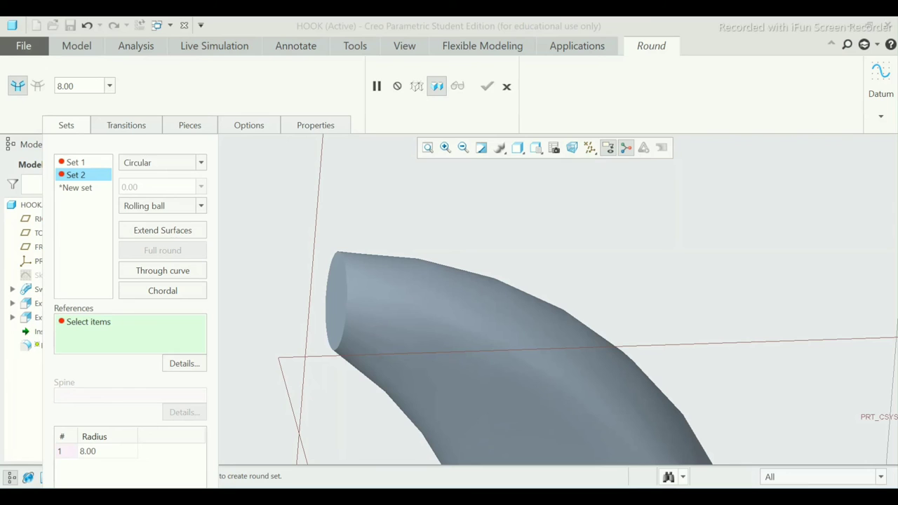
pyautogui.click(75, 162)
pyautogui.rightClick(75, 162)
pyautogui.click(108, 184)
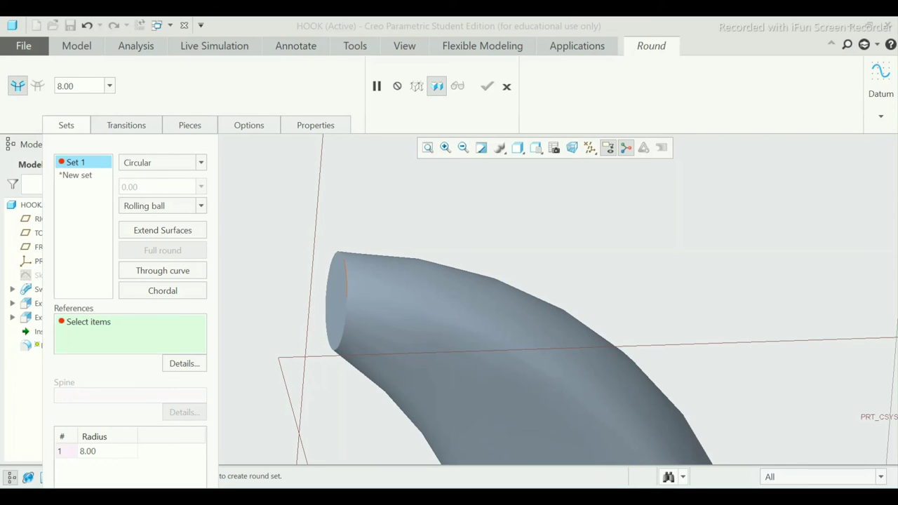
# Round the tip's end edge with a 5.00 radius and finish Round 1.
pyautogui.click(327, 254)
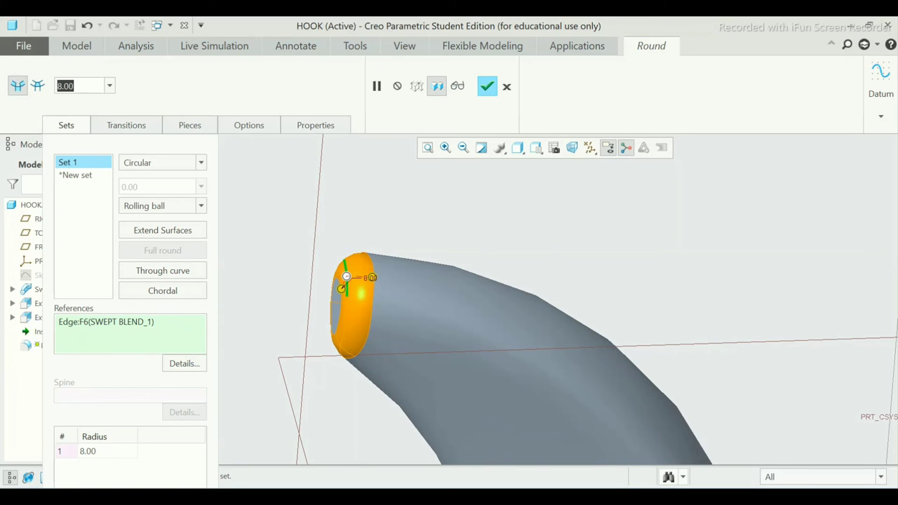
pyautogui.write('5')
pyautogui.press('Return')
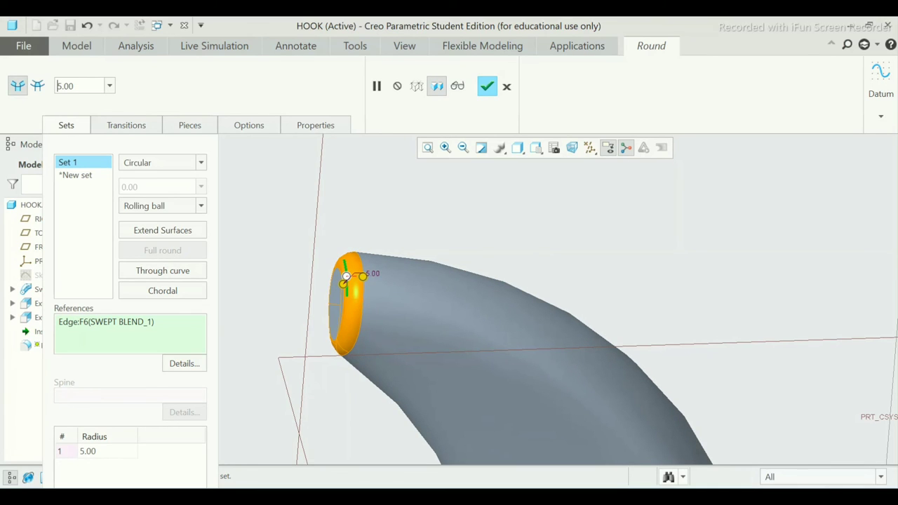
pyautogui.click(487, 85)
pyautogui.hotkey('ctrl', 'd')
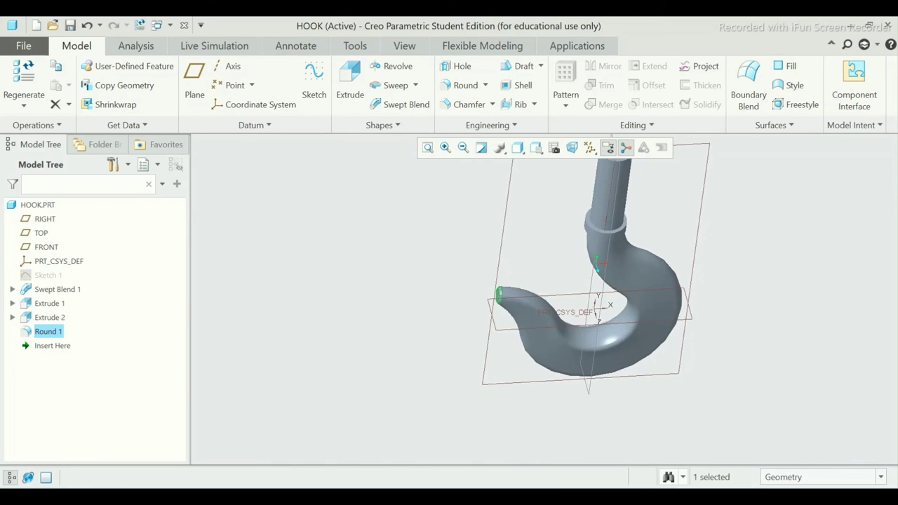
# Start an edge chamfer and remove the shank's cylindrical surface from Set 1's references.
pyautogui.scroll(-4, 561, 315)
pyautogui.scroll(2, 562, 315)
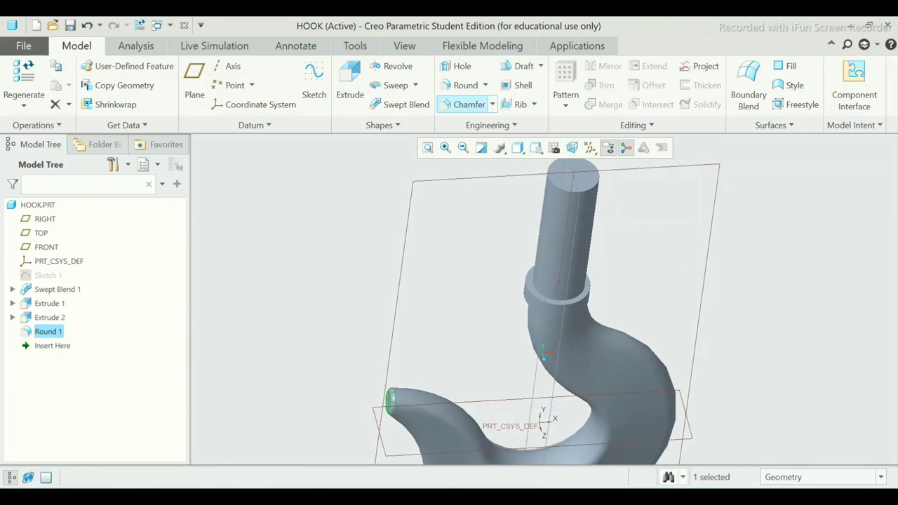
pyautogui.click(469, 104)
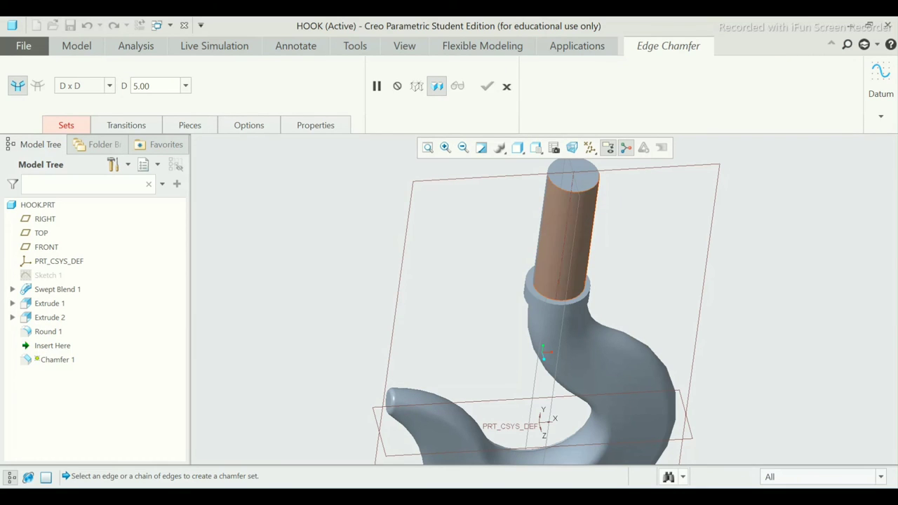
pyautogui.click(565, 231)
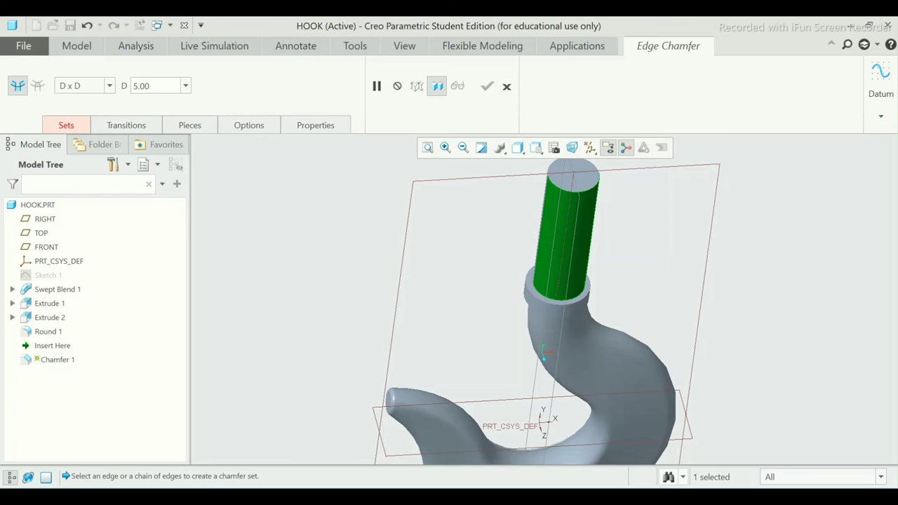
pyautogui.click(66, 125)
pyautogui.rightClick(99, 226)
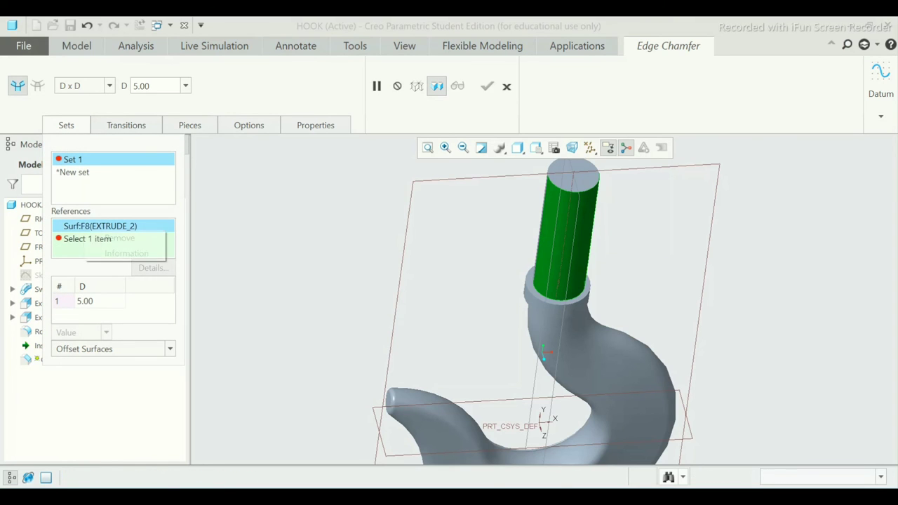
pyautogui.click(119, 239)
# Pick the shank's top circular edge and confirm the D 5.00 chamfer.
pyautogui.scroll(2, 569, 175)
pyautogui.scroll(1, 568, 176)
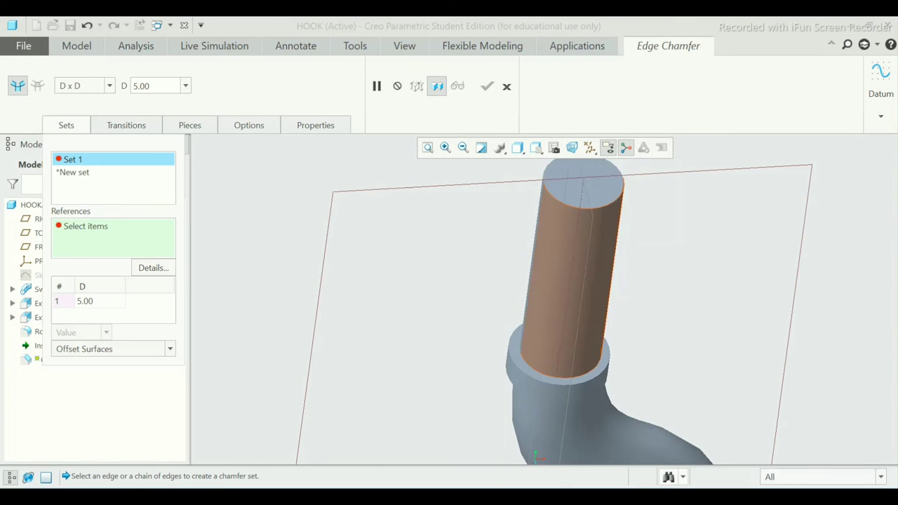
pyautogui.click(576, 161)
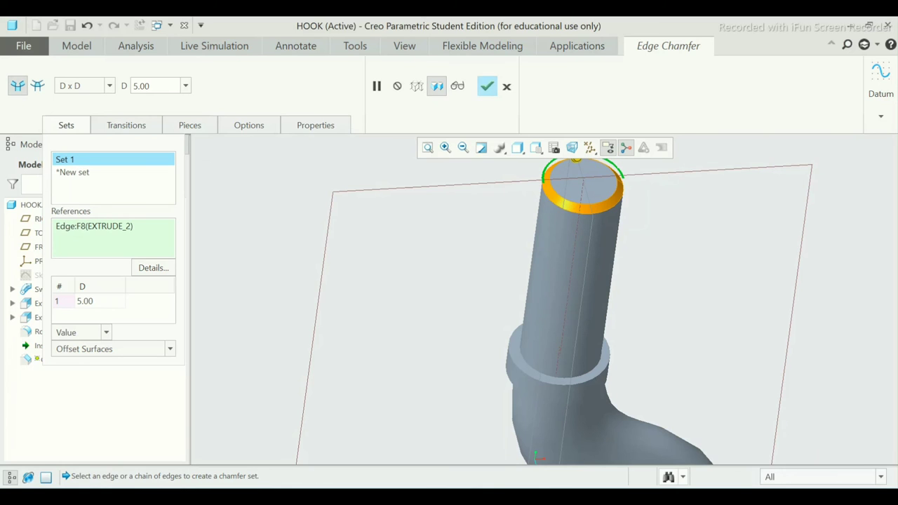
pyautogui.scroll(-1, 429, 262)
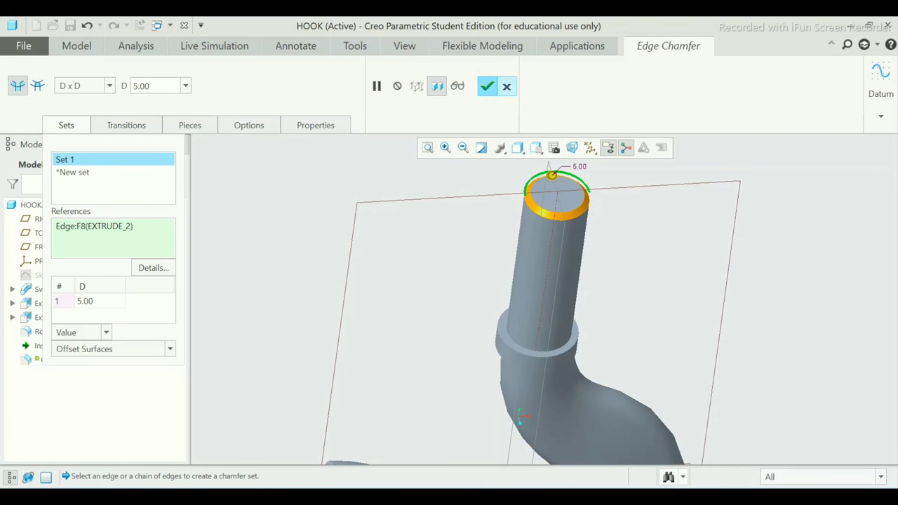
pyautogui.click(487, 86)
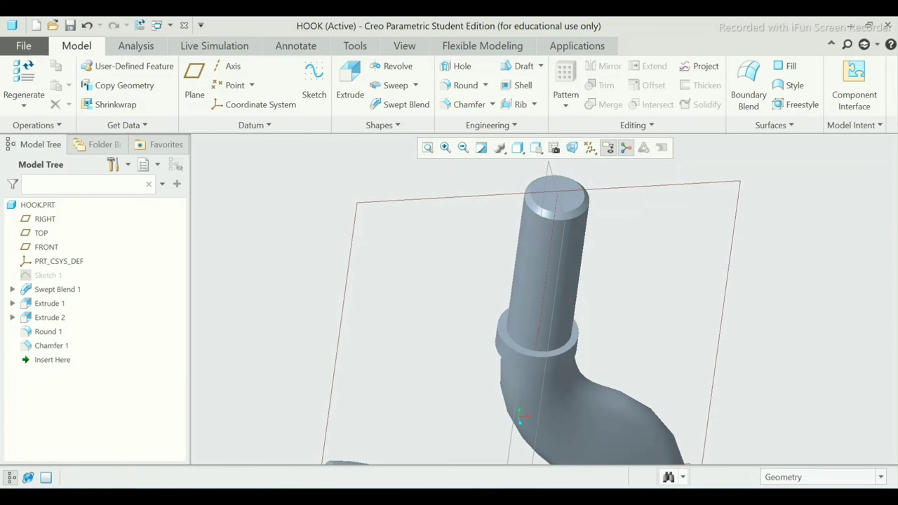
pyautogui.scroll(-2, 475, 267)
pyautogui.scroll(1, 541, 411)
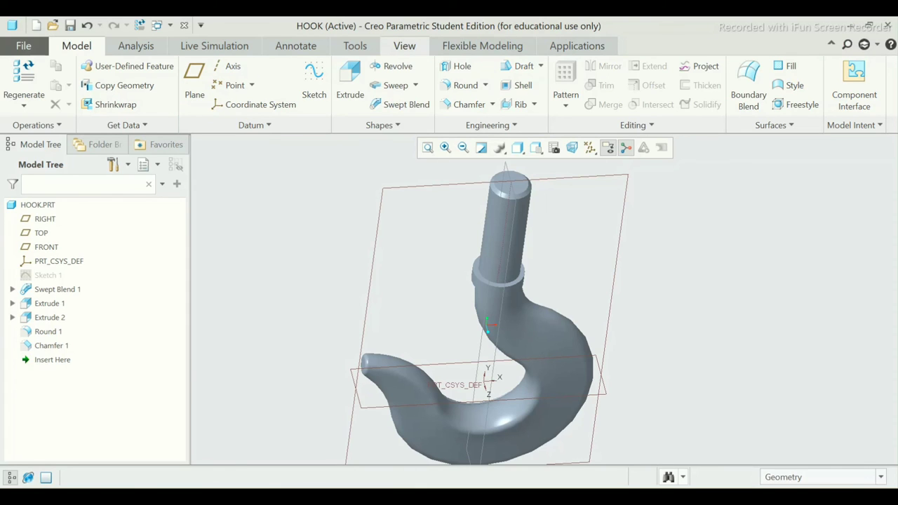
pyautogui.click(404, 46)
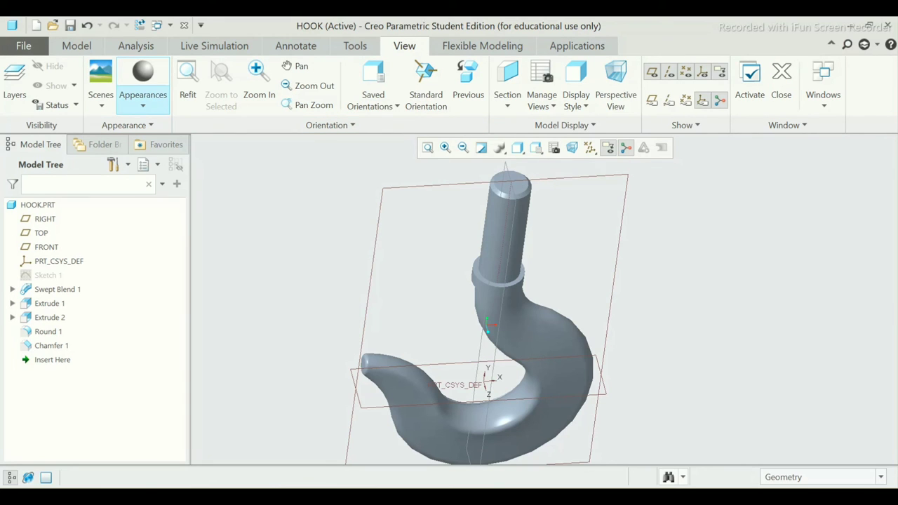
pyautogui.click(142, 103)
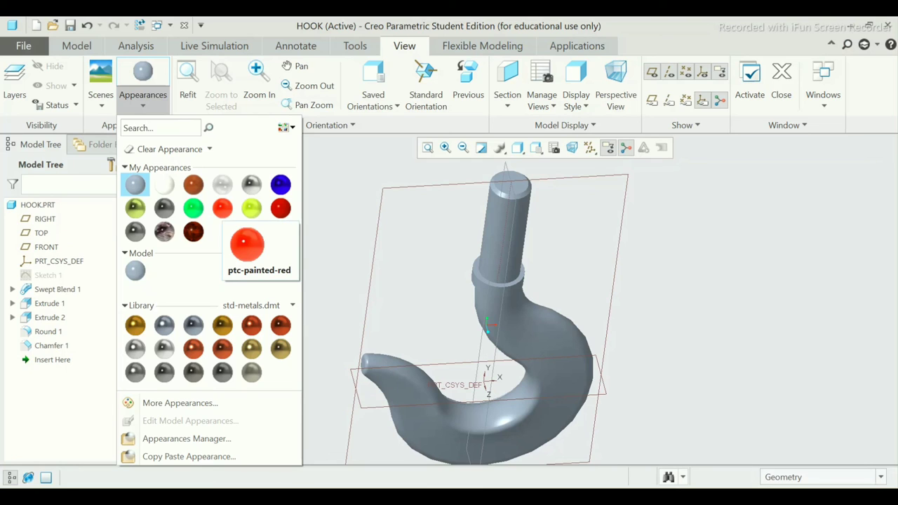
pyautogui.click(222, 208)
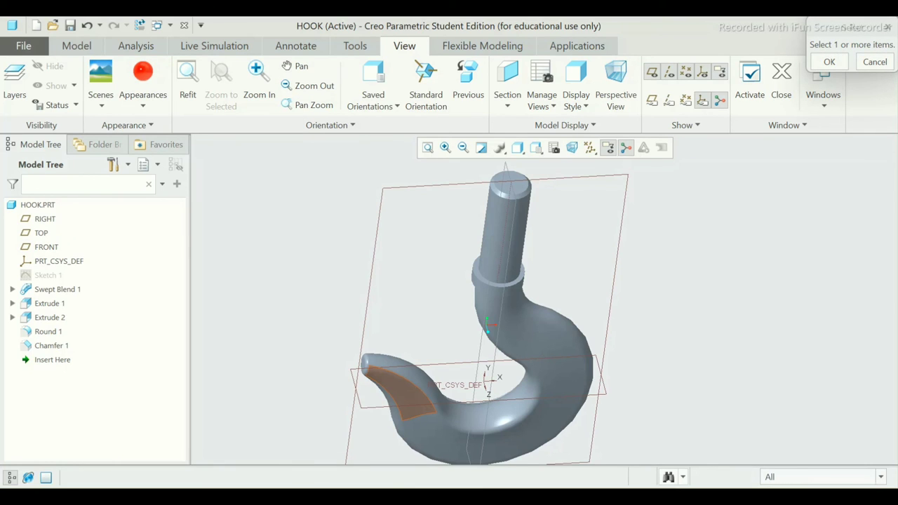
pyautogui.click(400, 383)
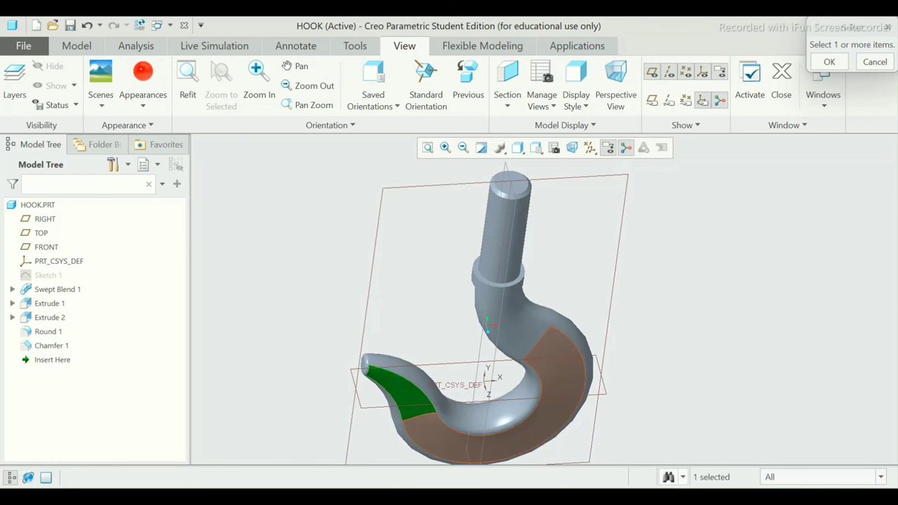
pyautogui.keyDown('ctrl'); pyautogui.click(428, 411); pyautogui.keyUp('ctrl')
pyautogui.keyDown('ctrl'); pyautogui.click(403, 376); pyautogui.keyUp('ctrl')
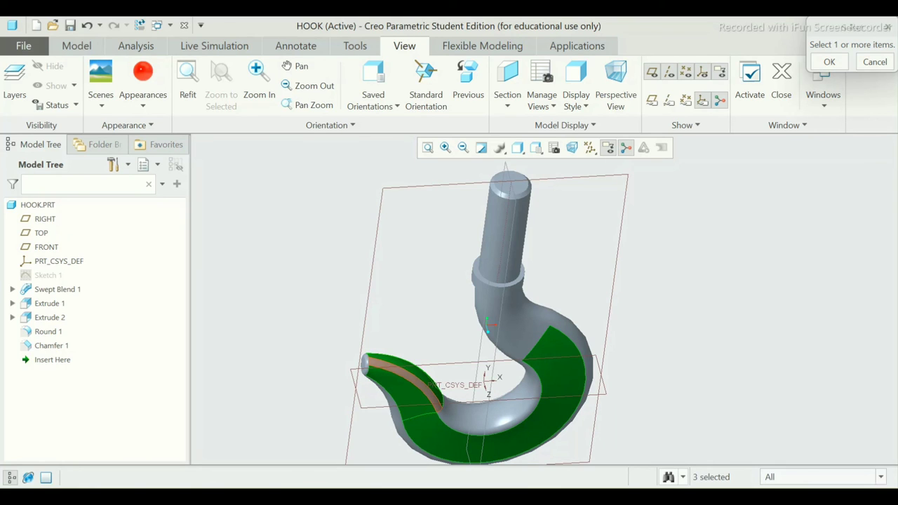
pyautogui.keyDown('ctrl'); pyautogui.click(403, 382); pyautogui.keyUp('ctrl')
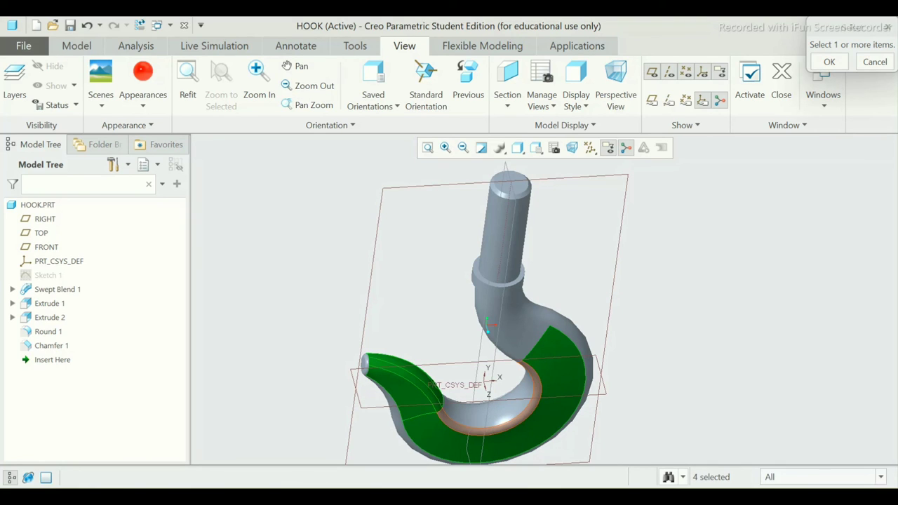
pyautogui.keyDown('ctrl'); pyautogui.click(518, 354); pyautogui.keyUp('ctrl')
pyautogui.keyDown('ctrl'); pyautogui.click(518, 355); pyautogui.keyUp('ctrl')
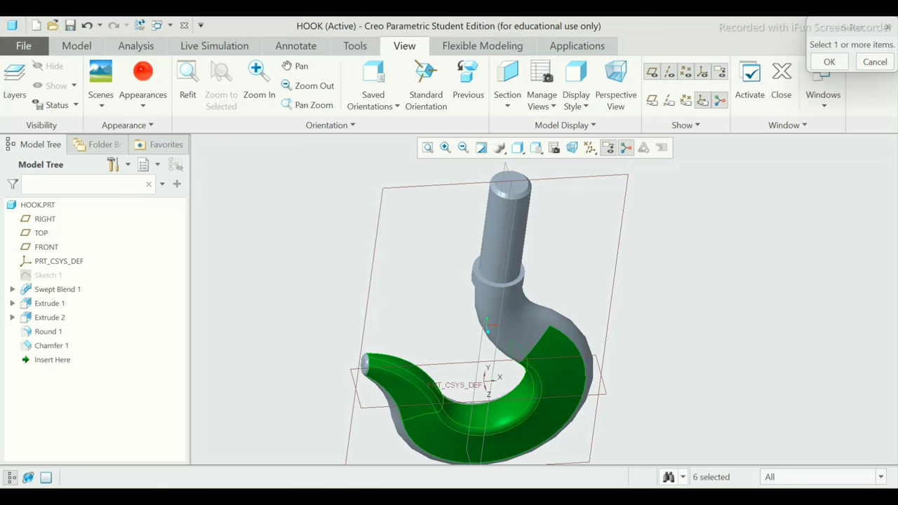
pyautogui.press('Return')
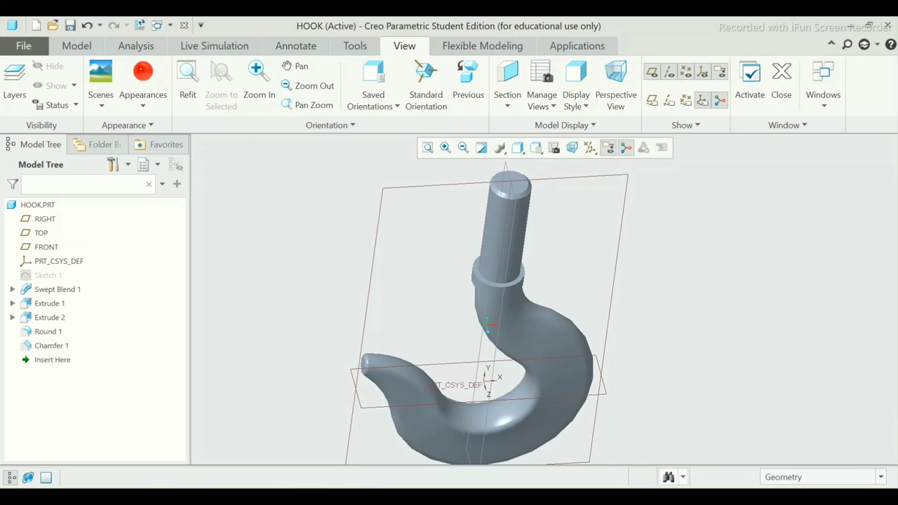
pyautogui.click(77, 46)
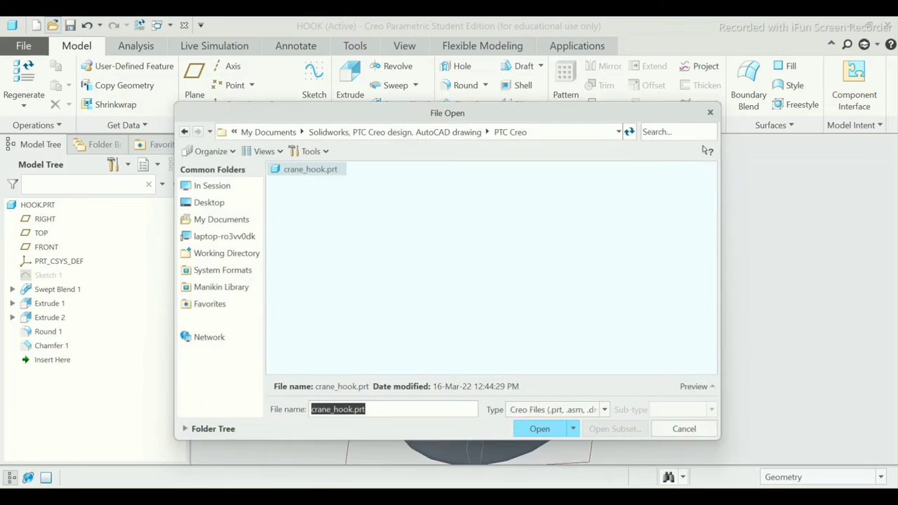
pyautogui.click(53, 25)
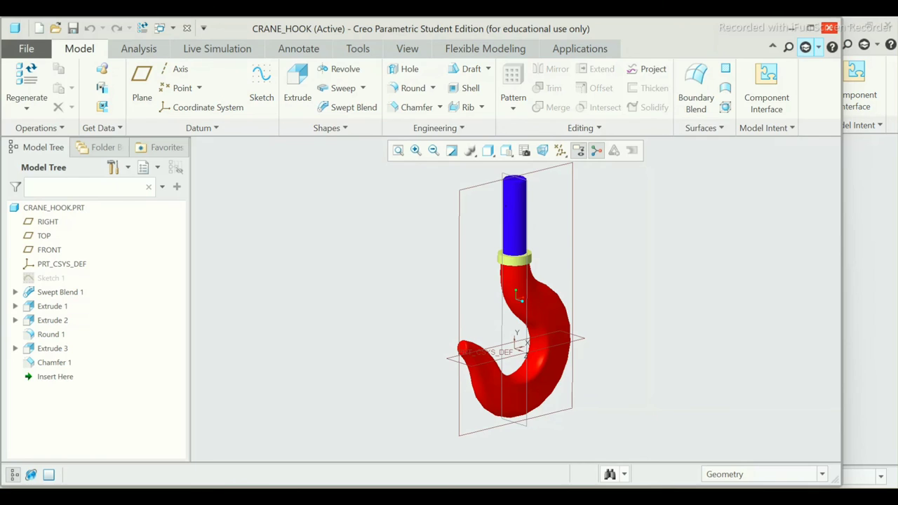
pyautogui.click(830, 28)
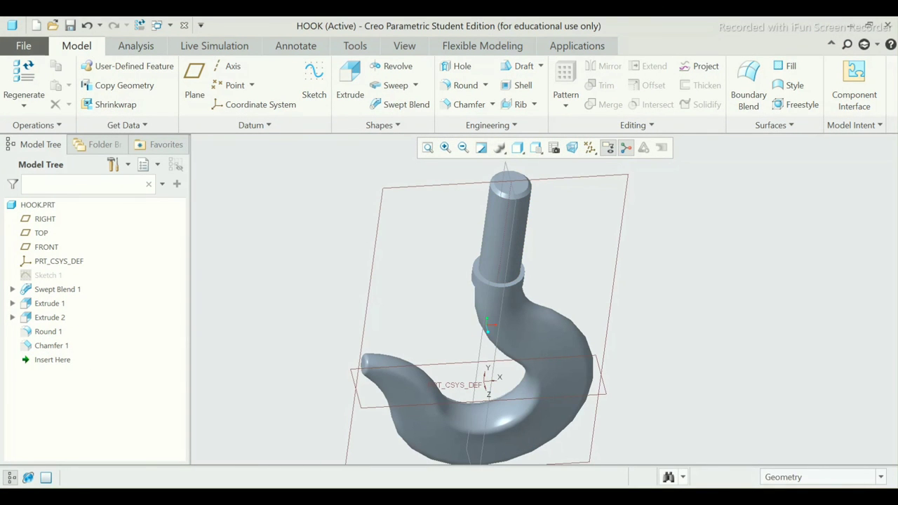
pyautogui.click(405, 46)
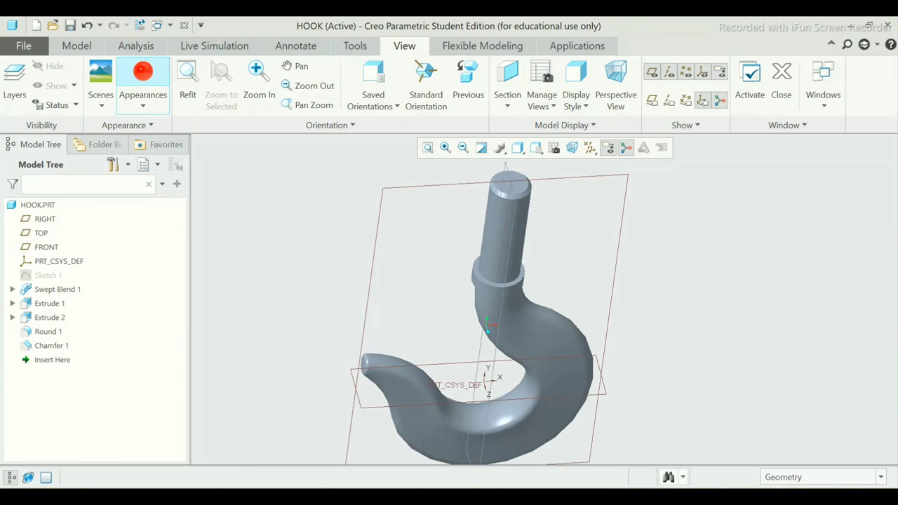
# With the red appearance active, select the hook's outer face, tip faces and inner faces.
pyautogui.click(142, 77)
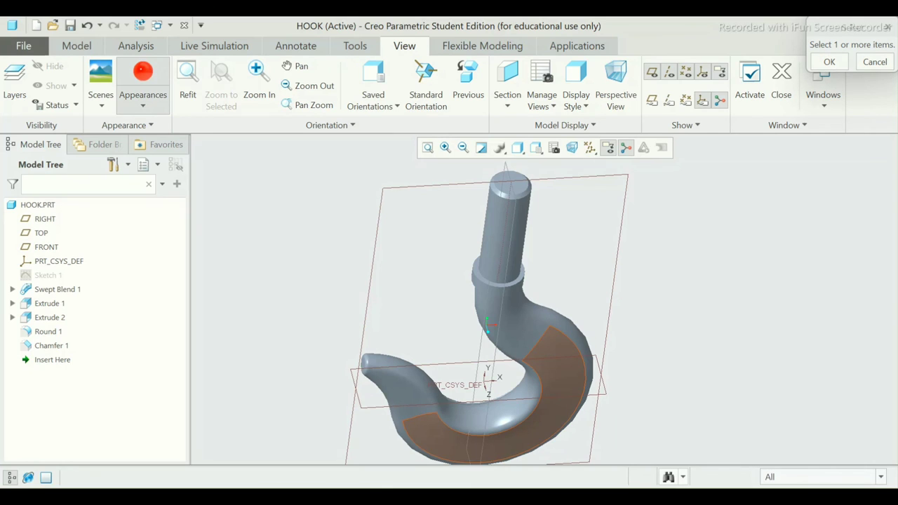
pyautogui.click(562, 379)
pyautogui.keyDown('ctrl'); pyautogui.click(400, 390); pyautogui.keyUp('ctrl')
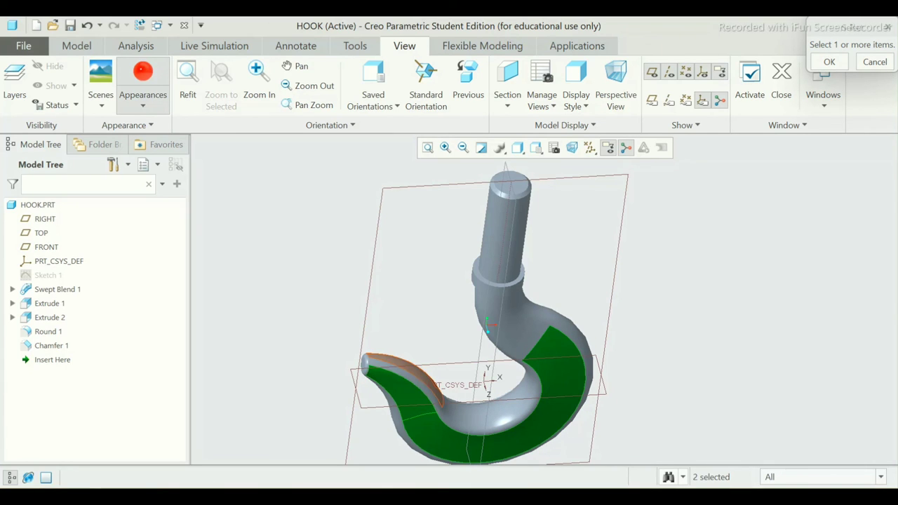
pyautogui.keyDown('ctrl'); pyautogui.click(396, 369); pyautogui.keyUp('ctrl')
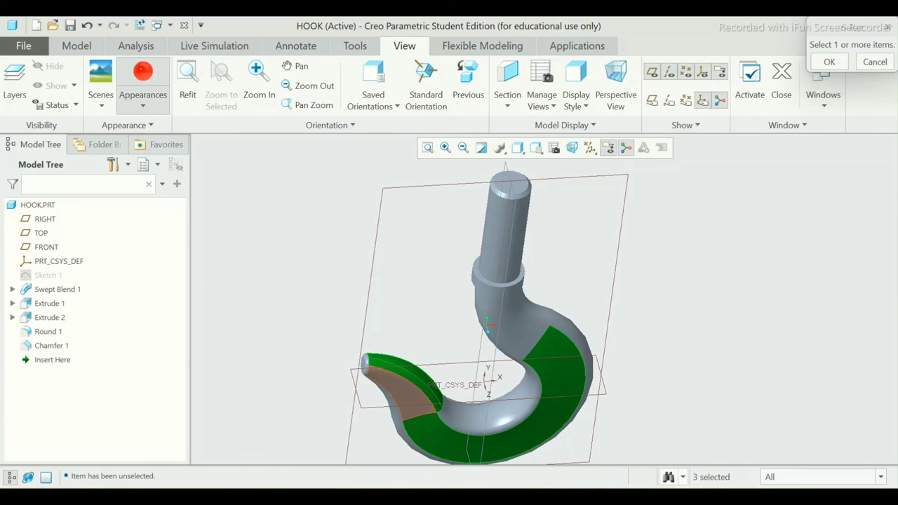
pyautogui.keyDown('ctrl'); pyautogui.click(407, 386); pyautogui.keyUp('ctrl')
pyautogui.keyDown('ctrl'); pyautogui.click(491, 414); pyautogui.keyUp('ctrl')
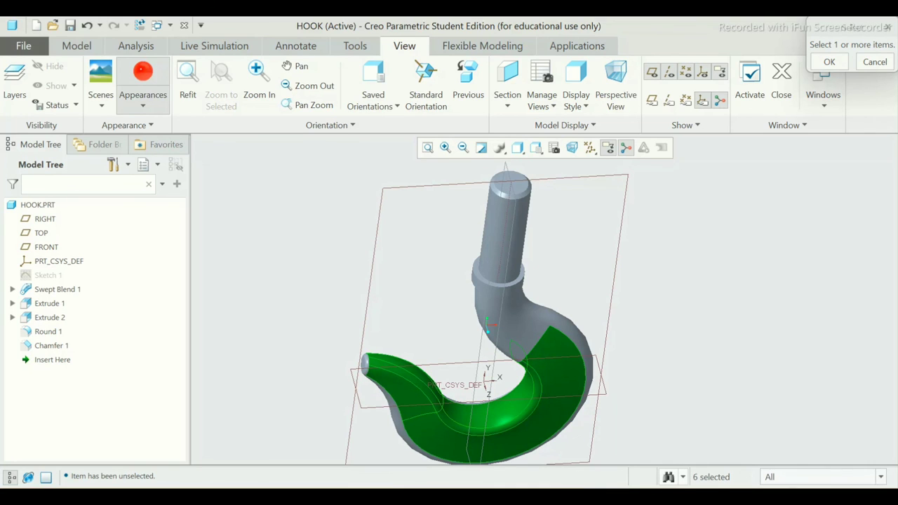
pyautogui.keyDown('ctrl'); pyautogui.click(506, 320); pyautogui.keyUp('ctrl')
pyautogui.keyDown('ctrl'); pyautogui.click(534, 348); pyautogui.keyUp('ctrl')
pyautogui.keyDown('ctrl'); pyautogui.click(483, 309); pyautogui.keyUp('ctrl')
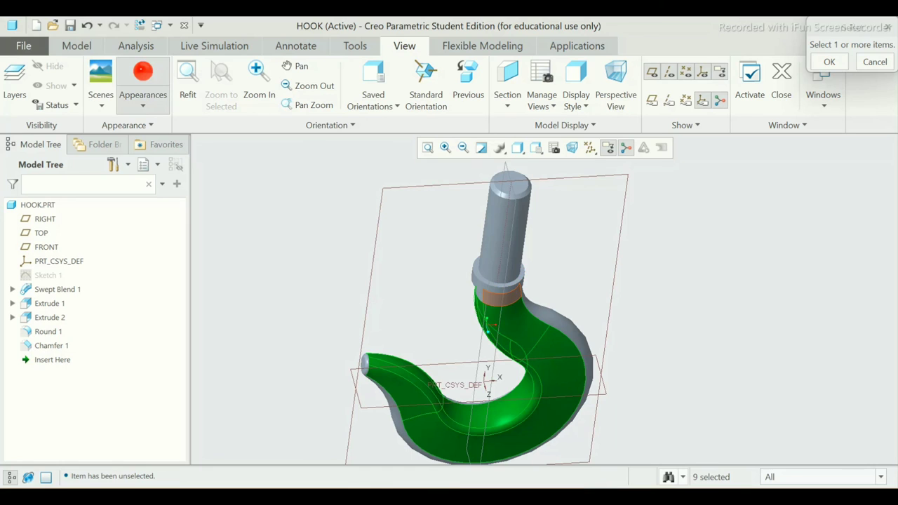
pyautogui.keyDown('ctrl'); pyautogui.click(504, 297); pyautogui.keyUp('ctrl')
pyautogui.keyDown('ctrl'); pyautogui.click(582, 379); pyautogui.keyUp('ctrl')
pyautogui.keyDown('ctrl'); pyautogui.click(489, 325); pyautogui.keyUp('ctrl')
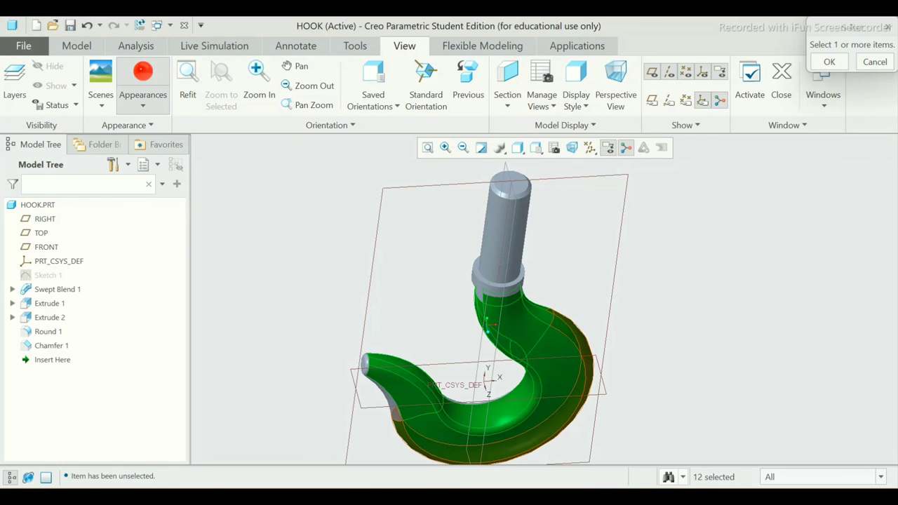
# Add the upper arm, hook tip, remaining body faces and neck transition faces to the selection.
pyautogui.moveTo(489, 325); pyautogui.dragTo(533, 301, button='middle')
pyautogui.keyDown('ctrl'); pyautogui.click(546, 294); pyautogui.keyUp('ctrl')
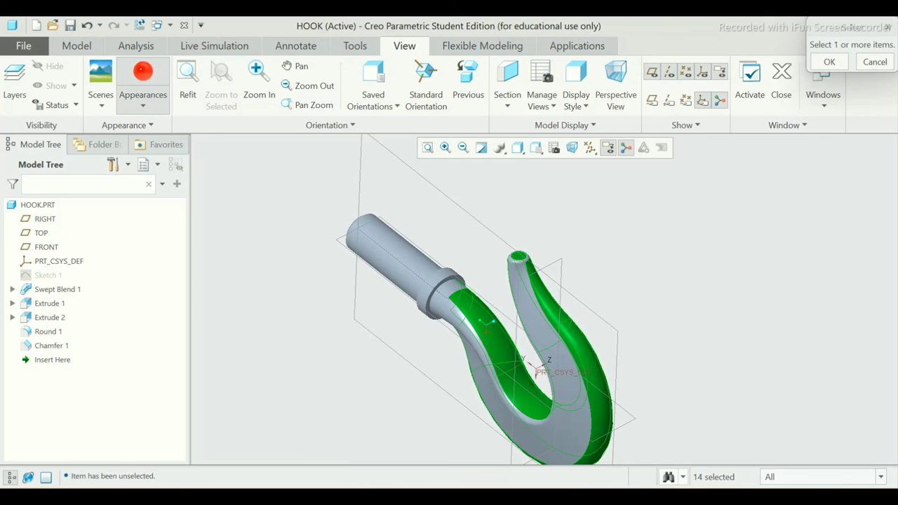
pyautogui.moveTo(483, 322); pyautogui.dragTo(492, 390, button='middle')
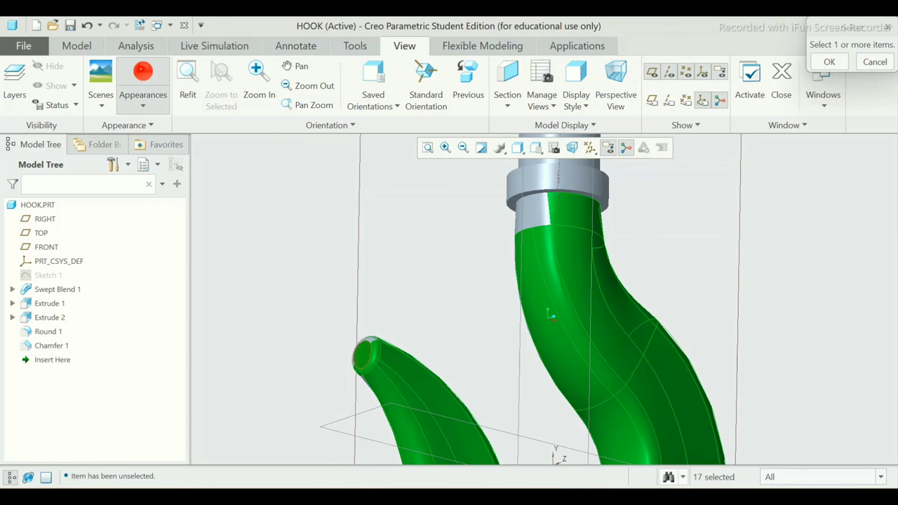
pyautogui.keyDown('ctrl'); pyautogui.click(370, 341); pyautogui.keyUp('ctrl')
pyautogui.moveTo(371, 341); pyautogui.dragTo(456, 330, button='middle')
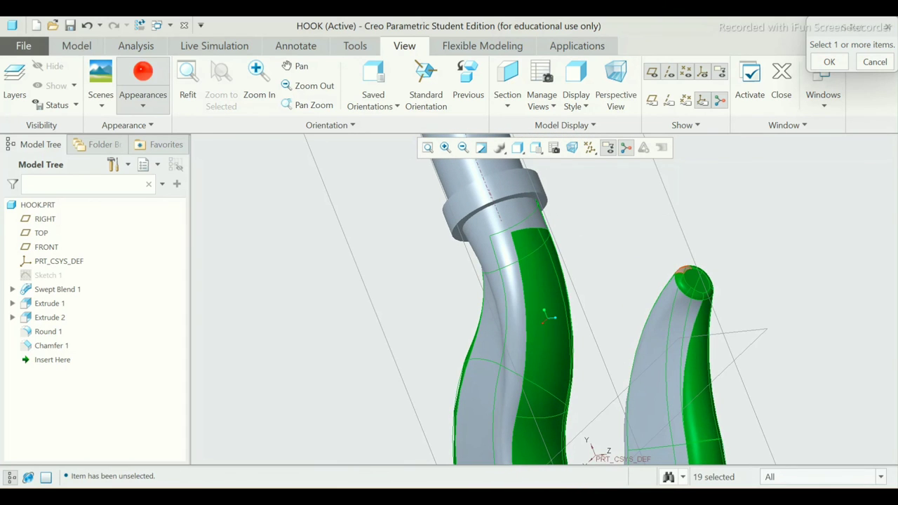
pyautogui.keyDown('ctrl'); pyautogui.click(653, 365); pyautogui.keyUp('ctrl')
pyautogui.keyDown('ctrl'); pyautogui.click(667, 407); pyautogui.keyUp('ctrl')
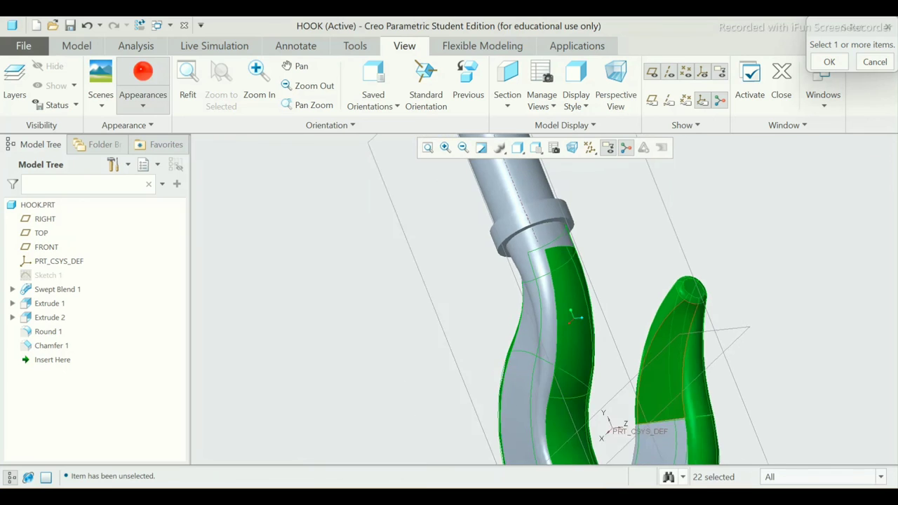
pyautogui.moveTo(667, 407); pyautogui.dragTo(617, 421, button='middle')
pyautogui.scroll(-5, 617, 351)
pyautogui.keyDown('ctrl'); pyautogui.click(666, 392); pyautogui.keyUp('ctrl')
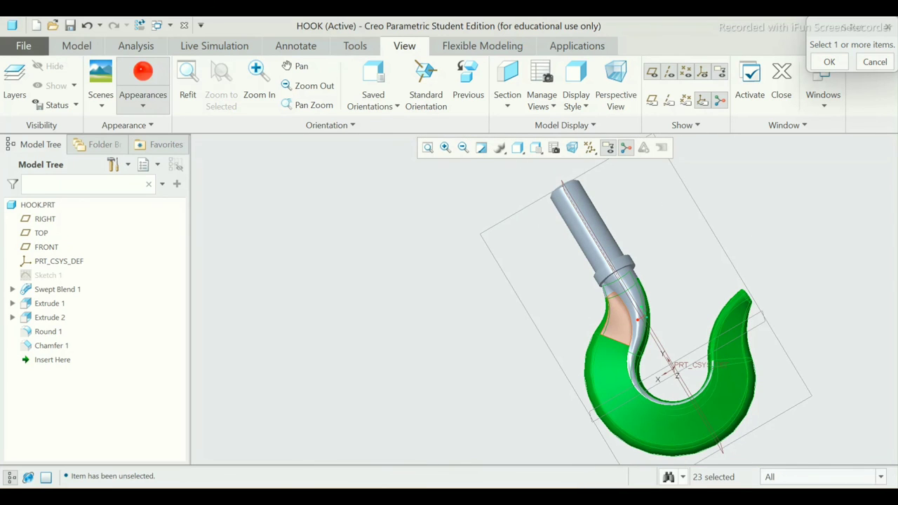
pyautogui.keyDown('ctrl'); pyautogui.click(616, 319); pyautogui.keyUp('ctrl')
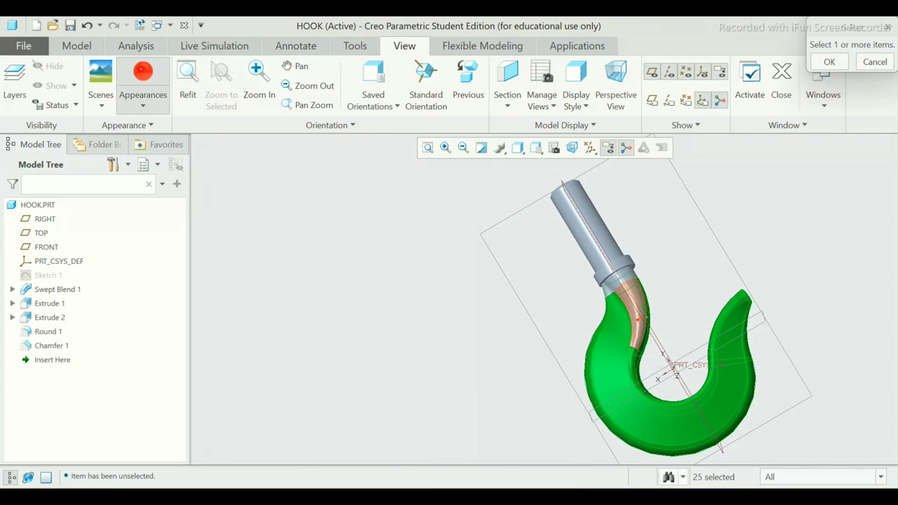
pyautogui.keyDown('ctrl'); pyautogui.click(635, 309); pyautogui.keyUp('ctrl')
pyautogui.keyDown('ctrl'); pyautogui.click(620, 280); pyautogui.keyUp('ctrl')
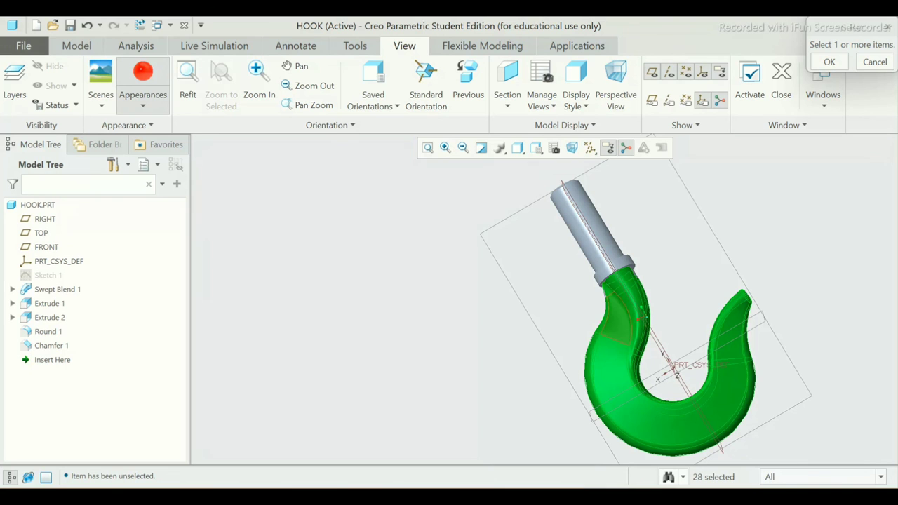
# Add the last neck faces and apply red to all selected hook surfaces.
pyautogui.moveTo(638, 319); pyautogui.dragTo(645, 315, button='middle')
pyautogui.scroll(3, 617, 349)
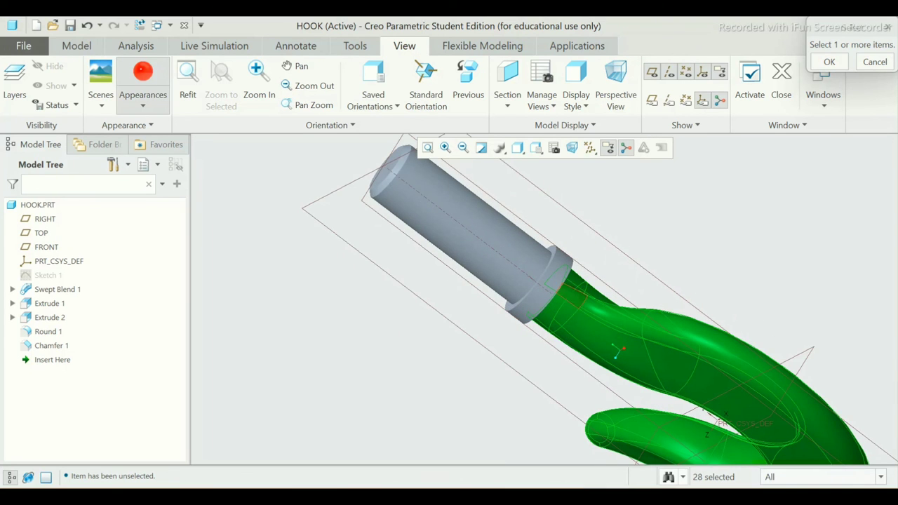
pyautogui.keyDown('ctrl'); pyautogui.click(617, 348); pyautogui.keyUp('ctrl')
pyautogui.moveTo(617, 349); pyautogui.dragTo(625, 335, button='middle')
pyautogui.keyDown('ctrl'); pyautogui.click(565, 284); pyautogui.keyUp('ctrl')
pyautogui.keyDown('ctrl'); pyautogui.click(558, 298); pyautogui.keyUp('ctrl')
pyautogui.scroll(-3, 619, 347)
pyautogui.middleClick(631, 334)
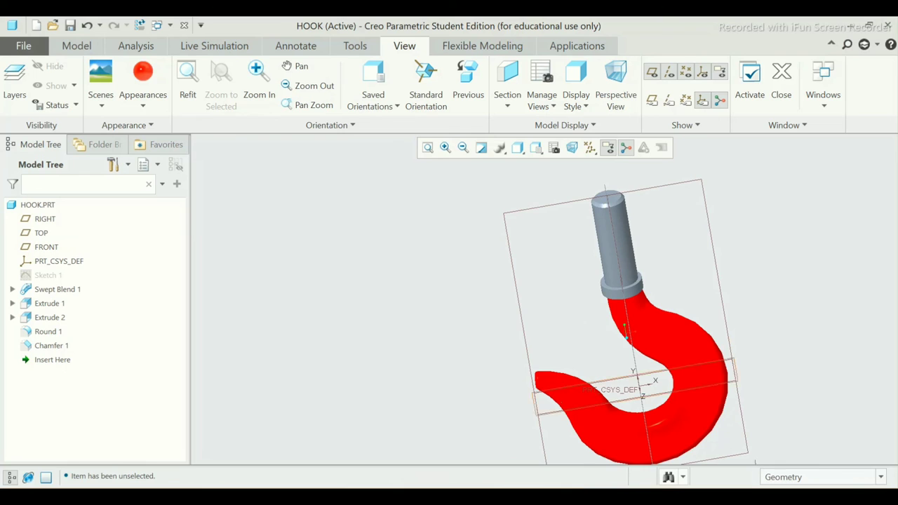
pyautogui.scroll(-3, 626, 335)
pyautogui.scroll(3, 625, 336)
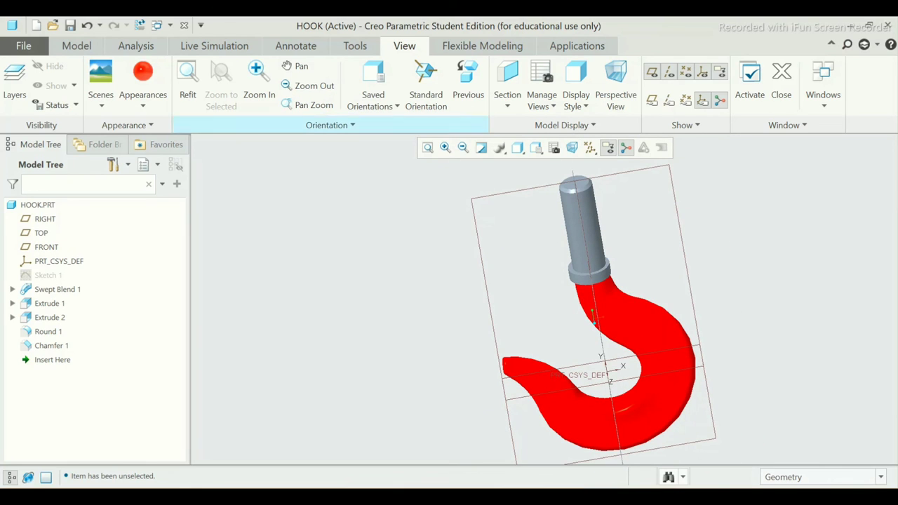
pyautogui.click(142, 101)
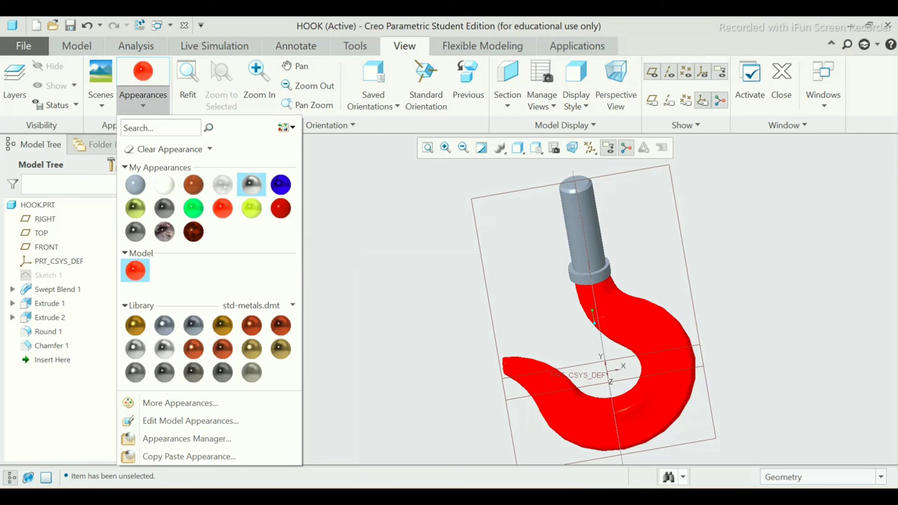
# Apply the white appearance to the four collar faces, then return to the standard view.
pyautogui.click(251, 208)
pyautogui.scroll(3, 593, 319)
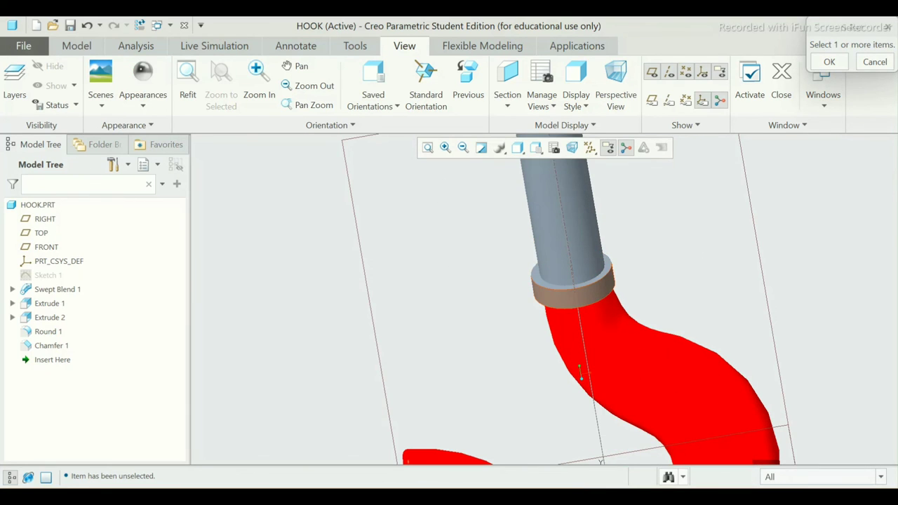
pyautogui.click(565, 284)
pyautogui.moveTo(580, 374); pyautogui.dragTo(590, 418, button='middle')
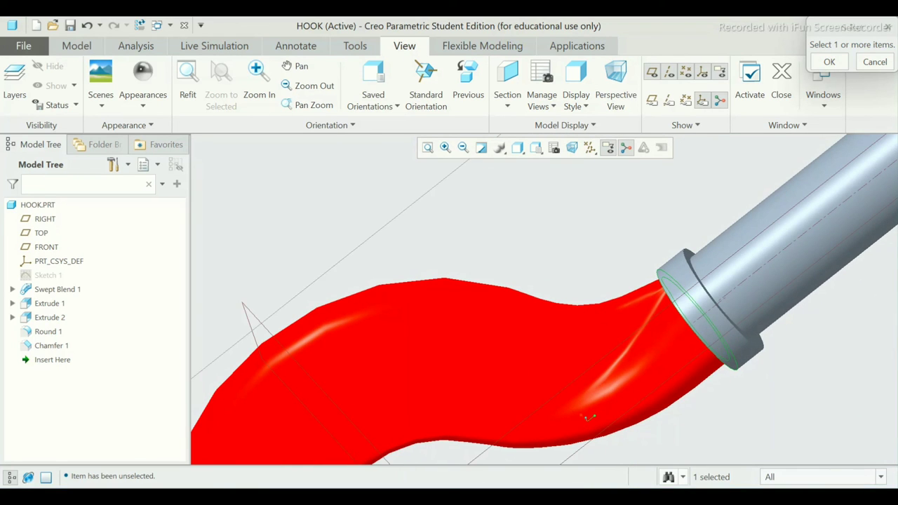
pyautogui.keyDown('ctrl'); pyautogui.click(708, 316); pyautogui.keyUp('ctrl')
pyautogui.moveTo(589, 418); pyautogui.dragTo(582, 424, button='middle')
pyautogui.keyDown('ctrl'); pyautogui.click(692, 263); pyautogui.keyUp('ctrl')
pyautogui.keyDown('ctrl'); pyautogui.click(584, 421); pyautogui.keyUp('ctrl')
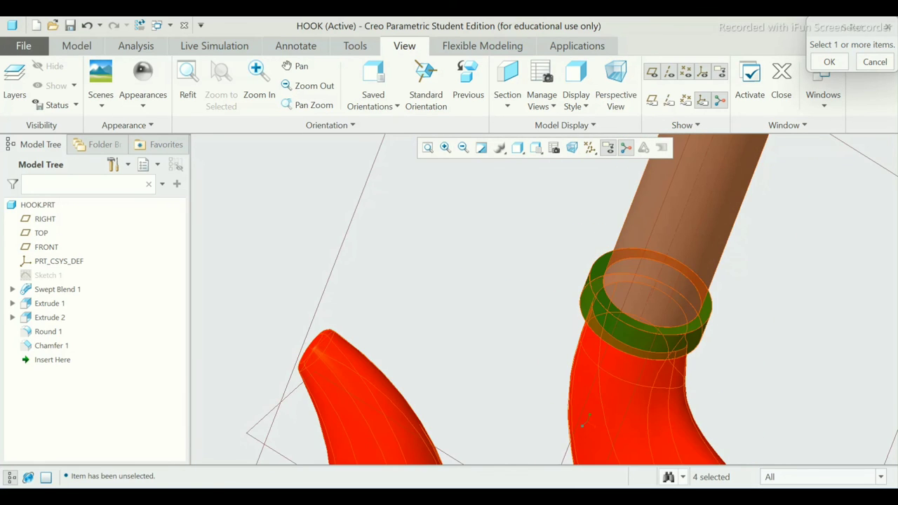
pyautogui.middleClick(583, 423)
pyautogui.hotkey('ctrl', 'd')
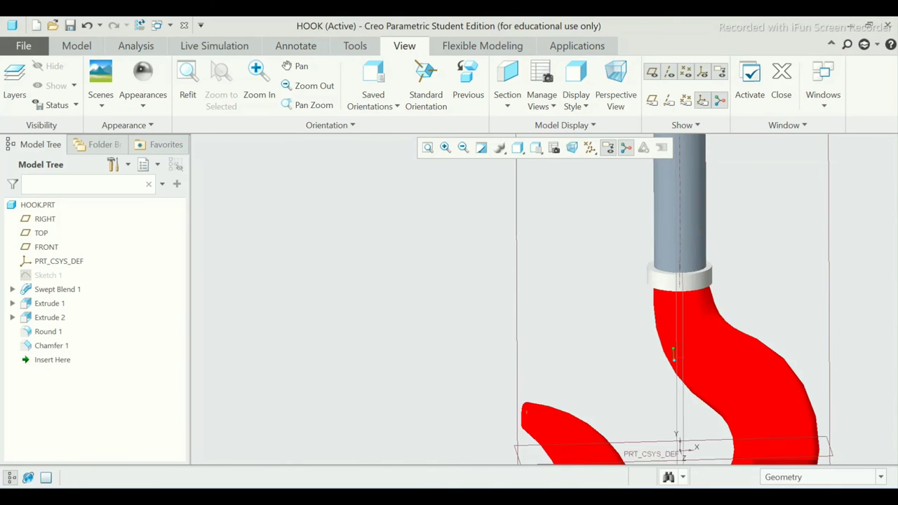
pyautogui.moveTo(673, 355)
pyautogui.mouseDown(button='middle')
pyautogui.moveTo(602, 322)
pyautogui.moveTo(616, 301)
pyautogui.mouseUp(button='middle')
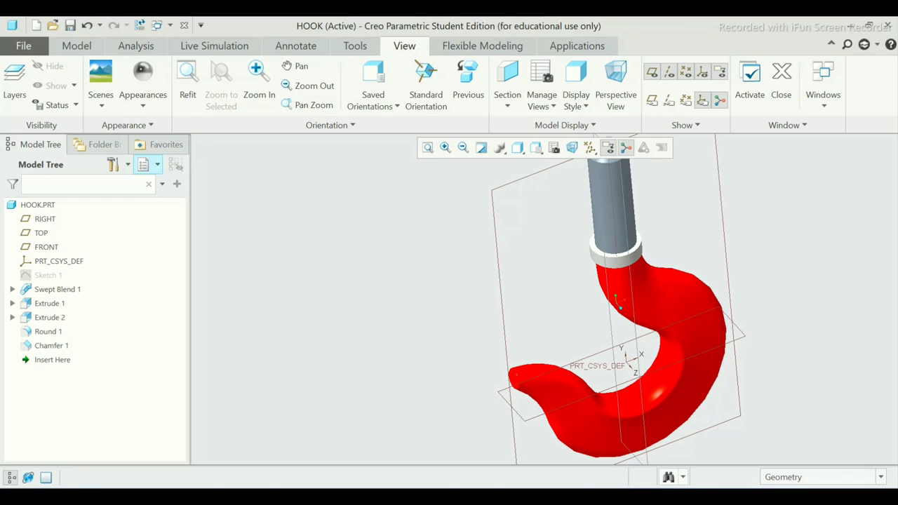
pyautogui.click(143, 104)
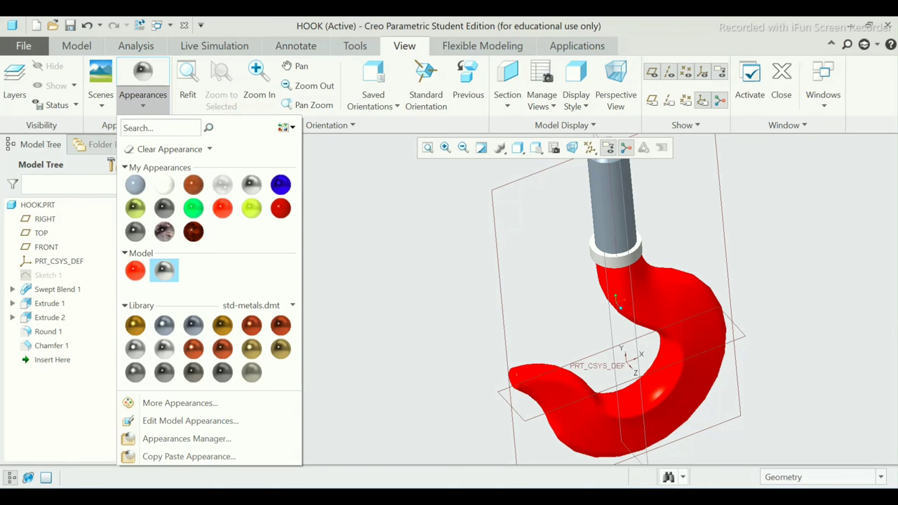
# Choose the blue swatch and select both shank cylinder halves plus the end cap and its rim.
pyautogui.click(279, 184)
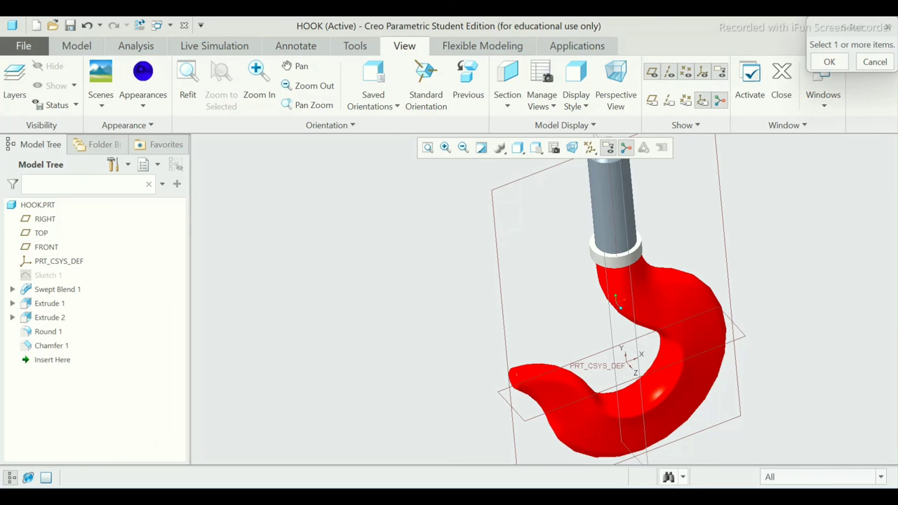
pyautogui.scroll(-2, 621, 300)
pyautogui.scroll(3, 621, 299)
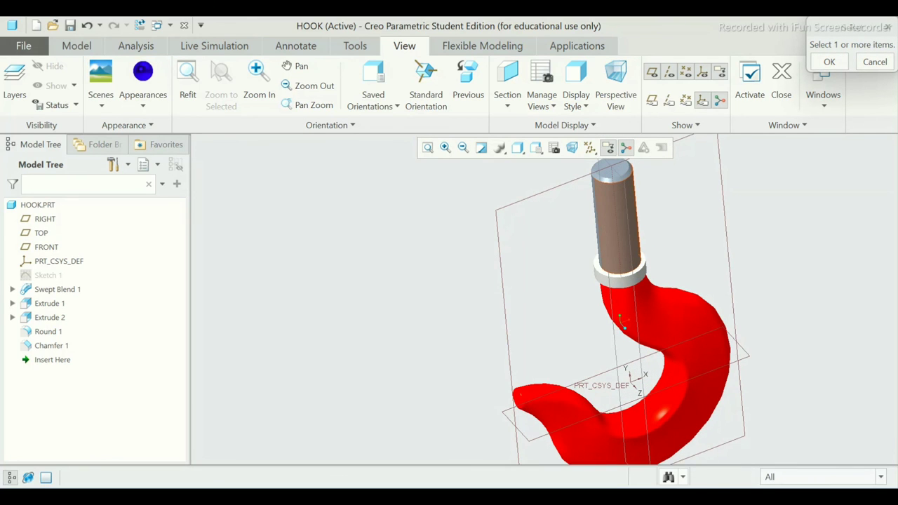
pyautogui.click(614, 225)
pyautogui.keyDown('ctrl'); pyautogui.click(621, 231); pyautogui.keyUp('ctrl')
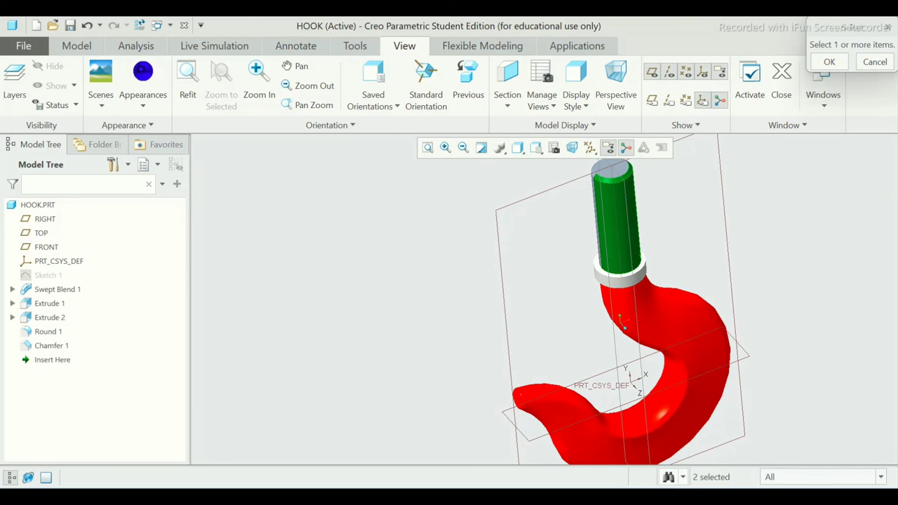
pyautogui.moveTo(617, 315); pyautogui.dragTo(674, 295, button='middle')
pyautogui.keyDown('ctrl'); pyautogui.click(736, 181); pyautogui.keyUp('ctrl')
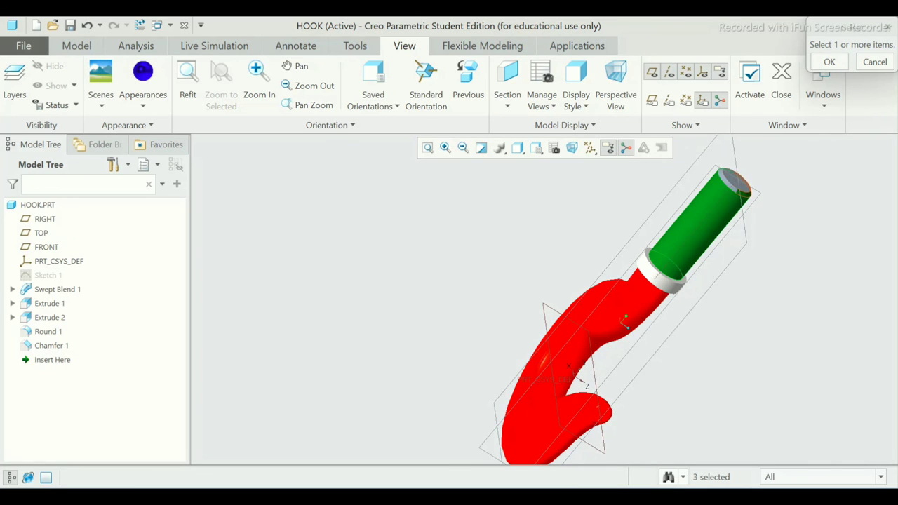
pyautogui.scroll(3, 738, 176)
pyautogui.keyDown('ctrl'); pyautogui.click(730, 189); pyautogui.keyUp('ctrl')
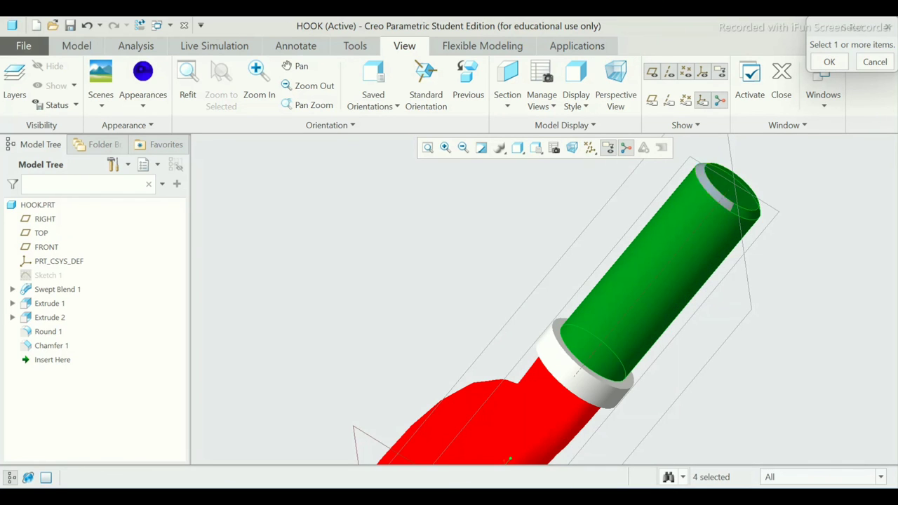
# Add the last shank face, apply blue, and orbit to review the coloured hook.
pyautogui.moveTo(511, 460); pyautogui.dragTo(580, 351, button='middle')
pyautogui.scroll(-2, 581, 351)
pyautogui.keyDown('ctrl'); pyautogui.click(580, 344); pyautogui.keyUp('ctrl')
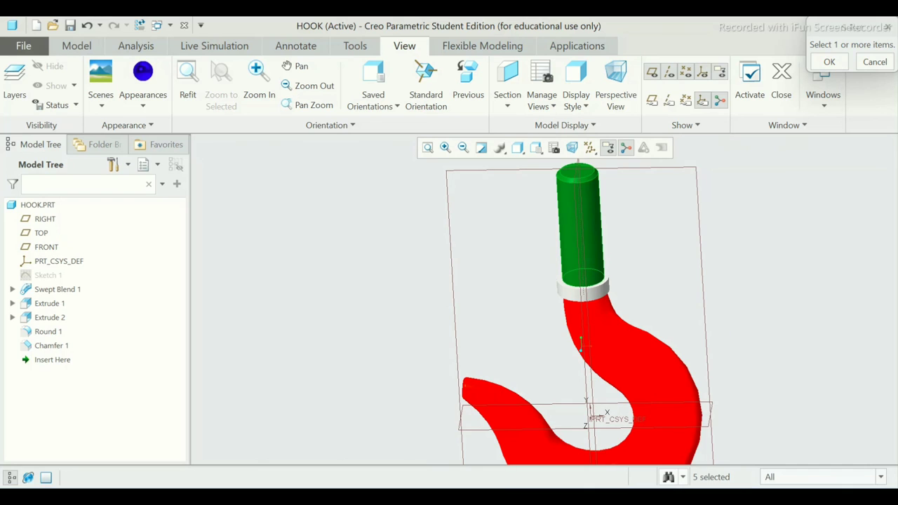
pyautogui.click(829, 62)
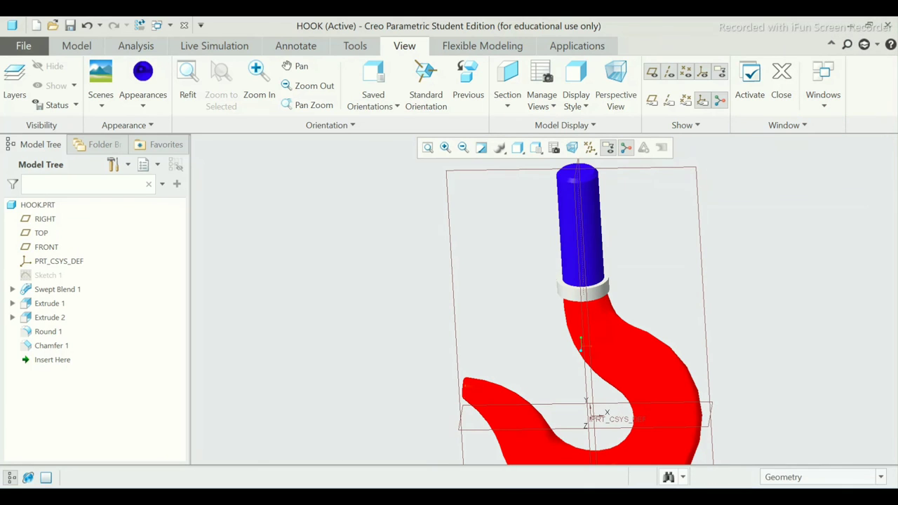
pyautogui.moveTo(581, 344); pyautogui.dragTo(591, 323, button='middle')
pyautogui.scroll(-2, 582, 337)
pyautogui.scroll(2, 582, 337)
pyautogui.scroll(-2, 593, 322)
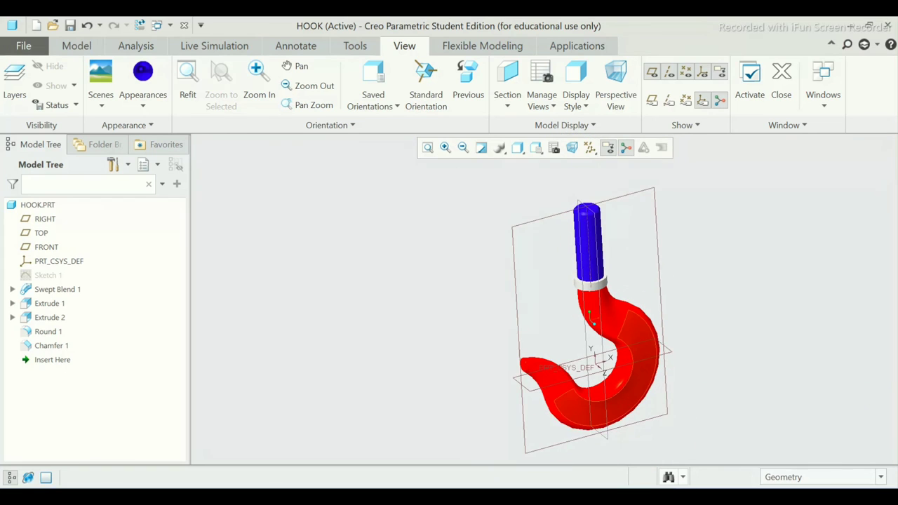
pyautogui.scroll(1, 590, 316)
# Uncheck Select All in the Datum Display Filters, then orbit to inspect the red, white and blue hook.
pyautogui.click(76, 46)
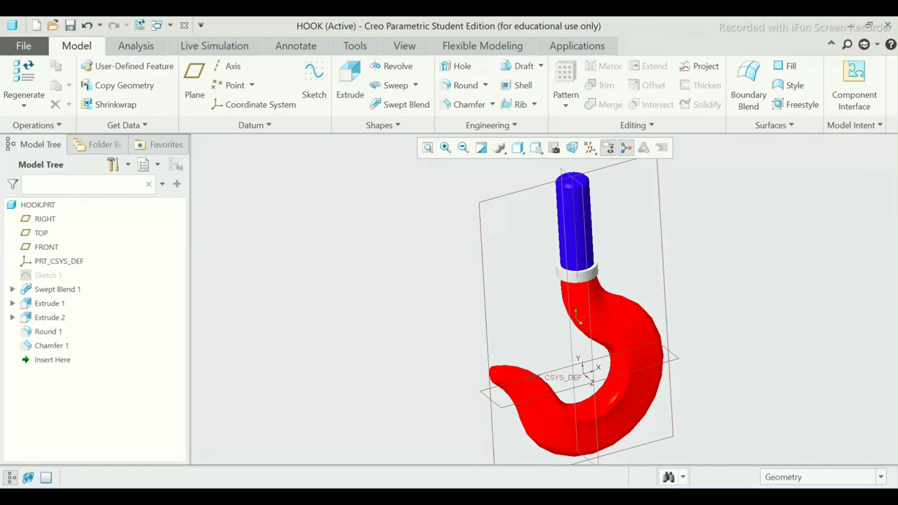
pyautogui.click(590, 148)
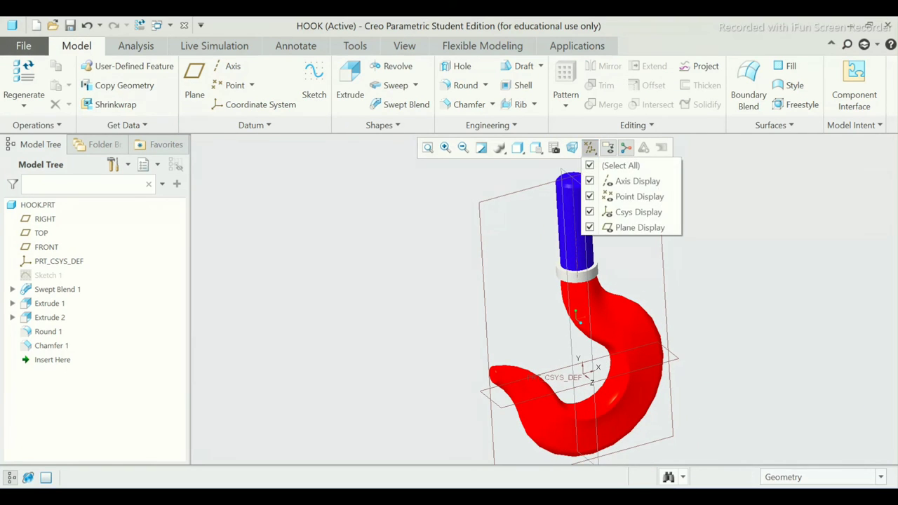
pyautogui.click(597, 164)
pyautogui.moveTo(561, 364); pyautogui.dragTo(538, 315, button='middle')
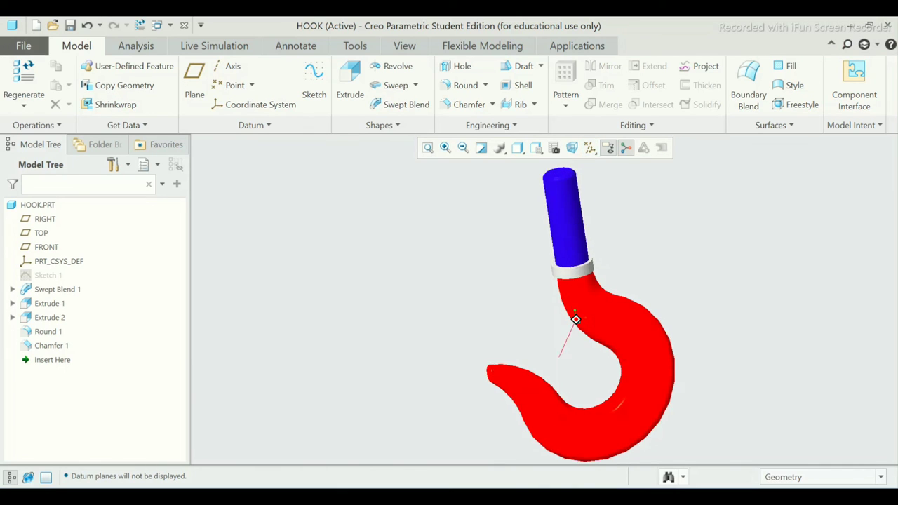
pyautogui.scroll(2, 538, 315)
pyautogui.scroll(-1, 645, 344)
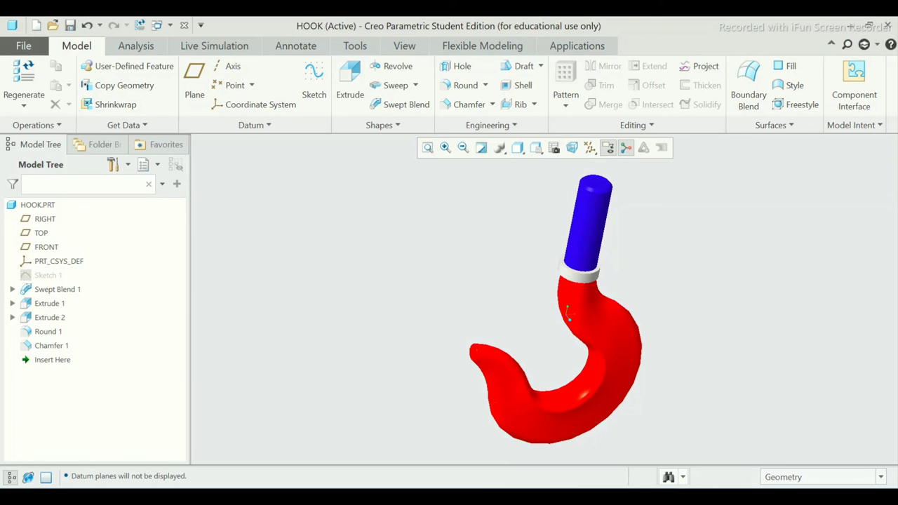
pyautogui.moveTo(570, 317)
pyautogui.mouseDown(button='middle')
pyautogui.moveTo(588, 349)
pyautogui.moveTo(572, 320)
pyautogui.mouseUp(button='middle')
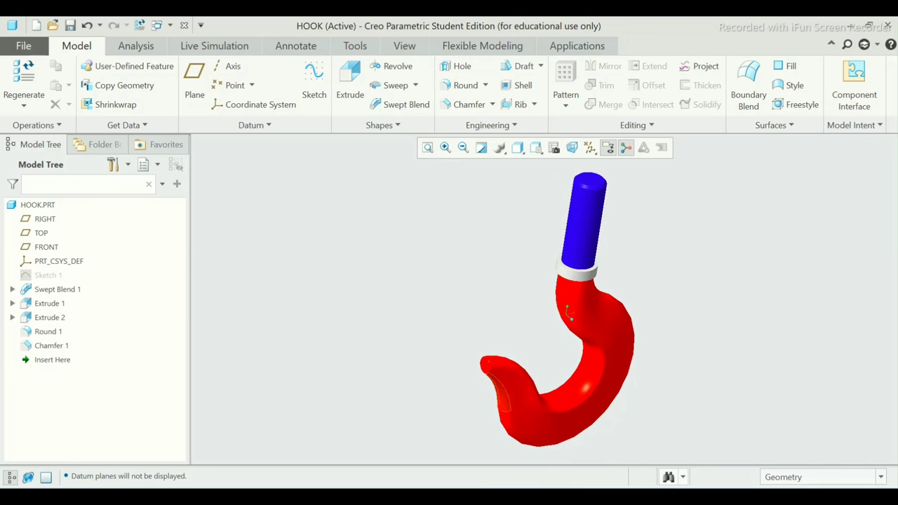